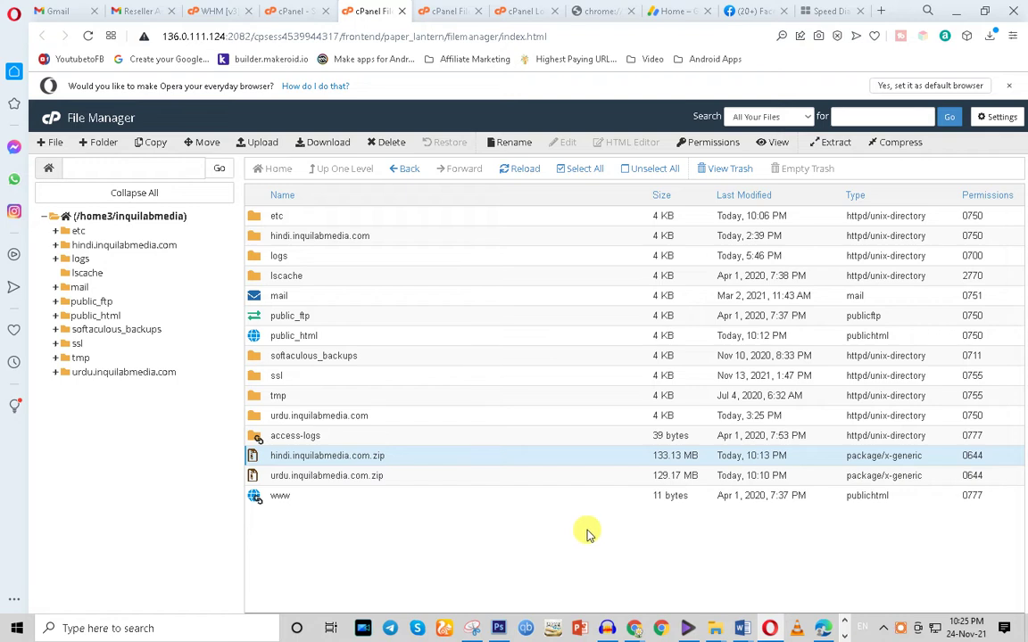
# Look into the hindi.inquilabmedia.com folder, then return to the home directory listing
pyautogui.doubleClick(377, 234)
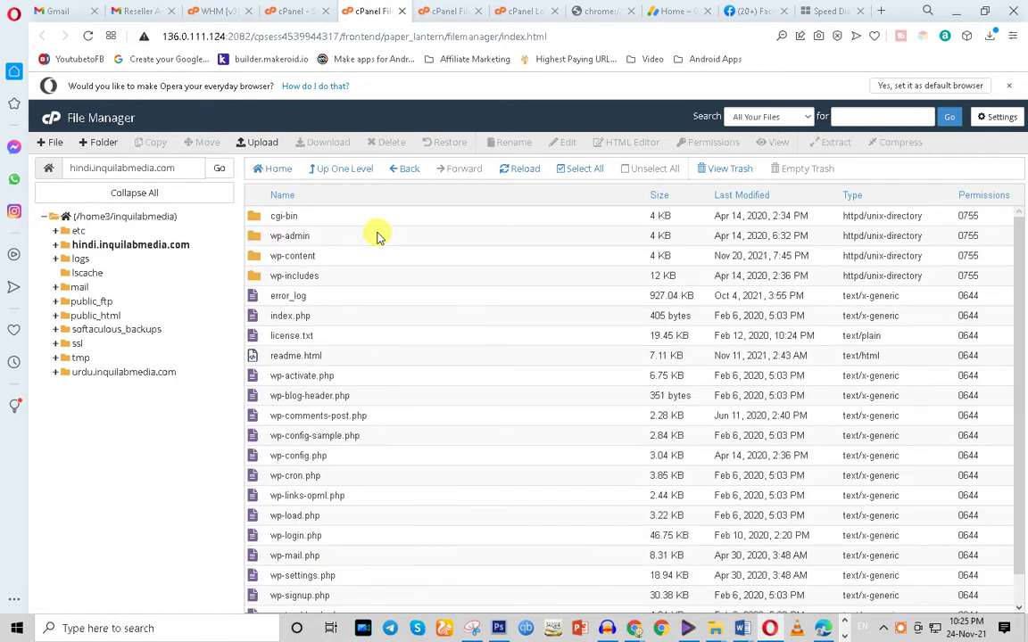
pyautogui.moveTo(1023, 437); pyautogui.dragTo(635, 257)
pyautogui.click(406, 173)
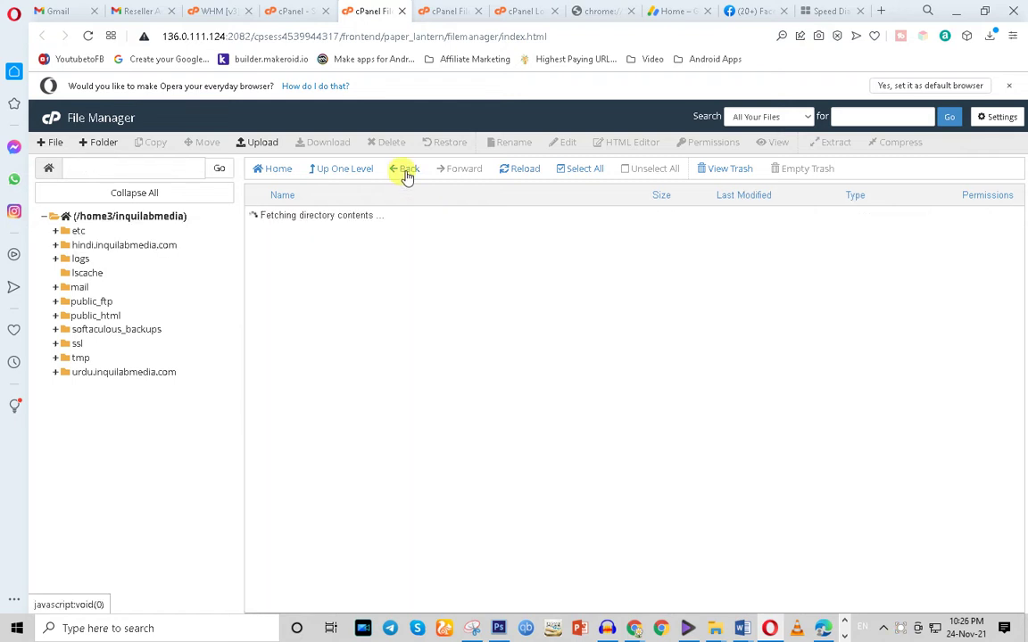
pyautogui.rightClick(395, 241)
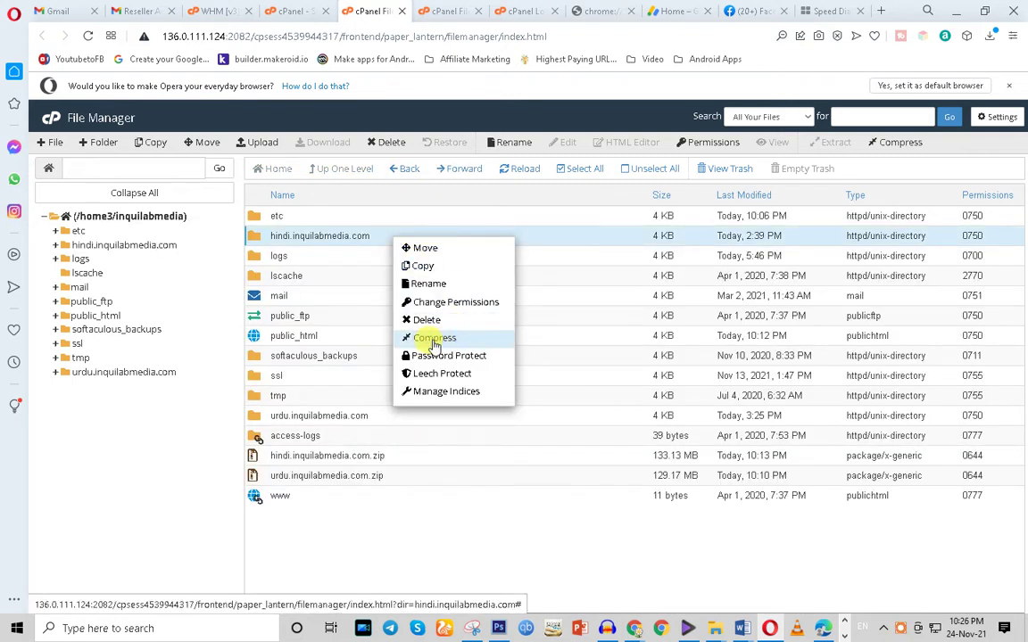
pyautogui.click(420, 533)
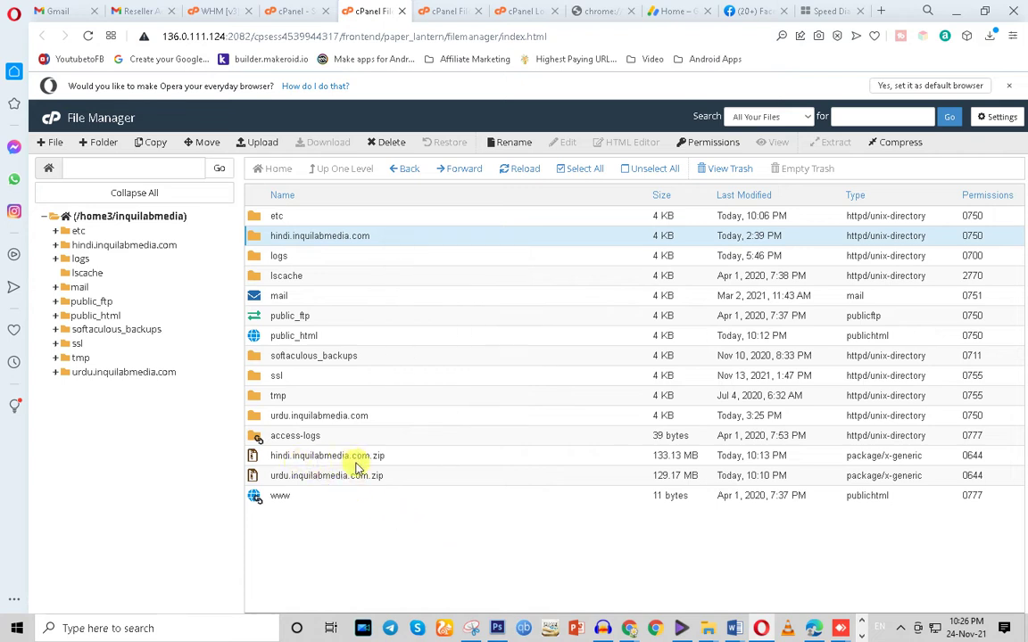
# Download the 133 MB hindi.inquilabmedia.com.zip archive and enter the hindi.inquilabmedia.com folder
pyautogui.click(396, 459)
pyautogui.rightClick(397, 458)
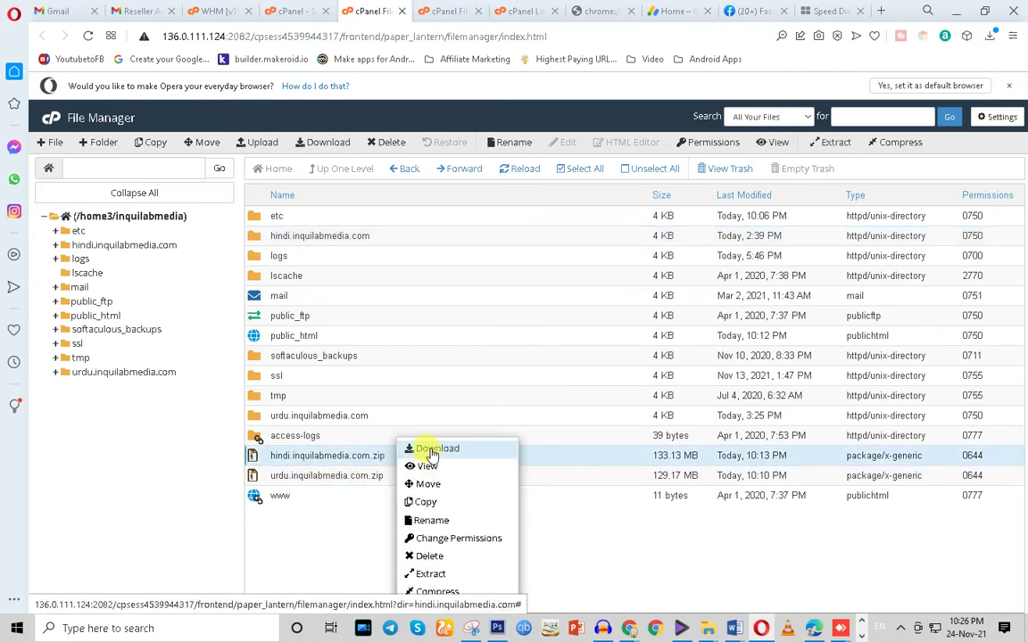
pyautogui.click(435, 450)
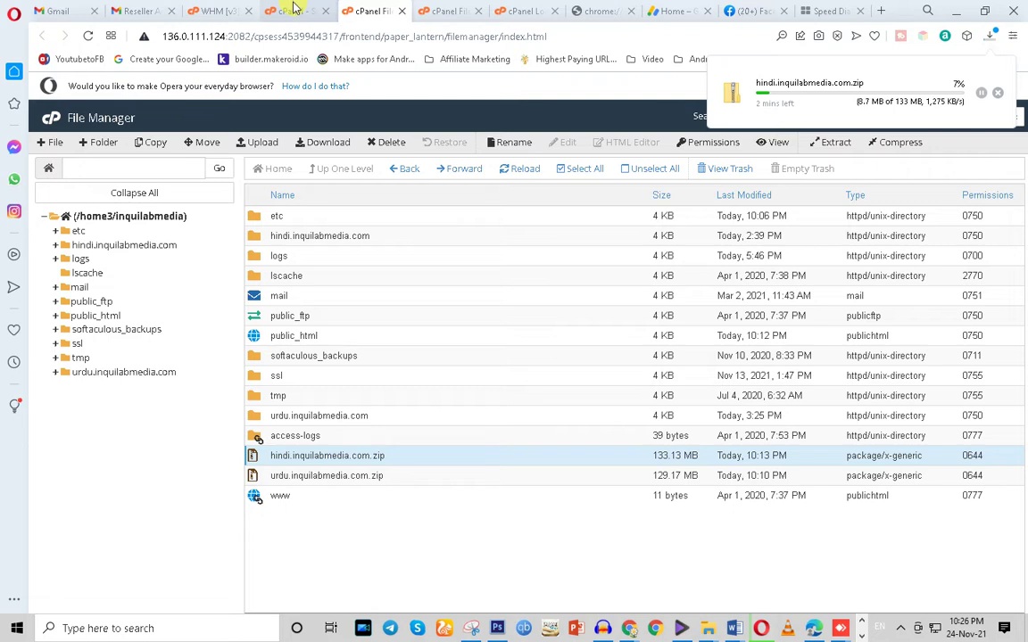
pyautogui.doubleClick(386, 235)
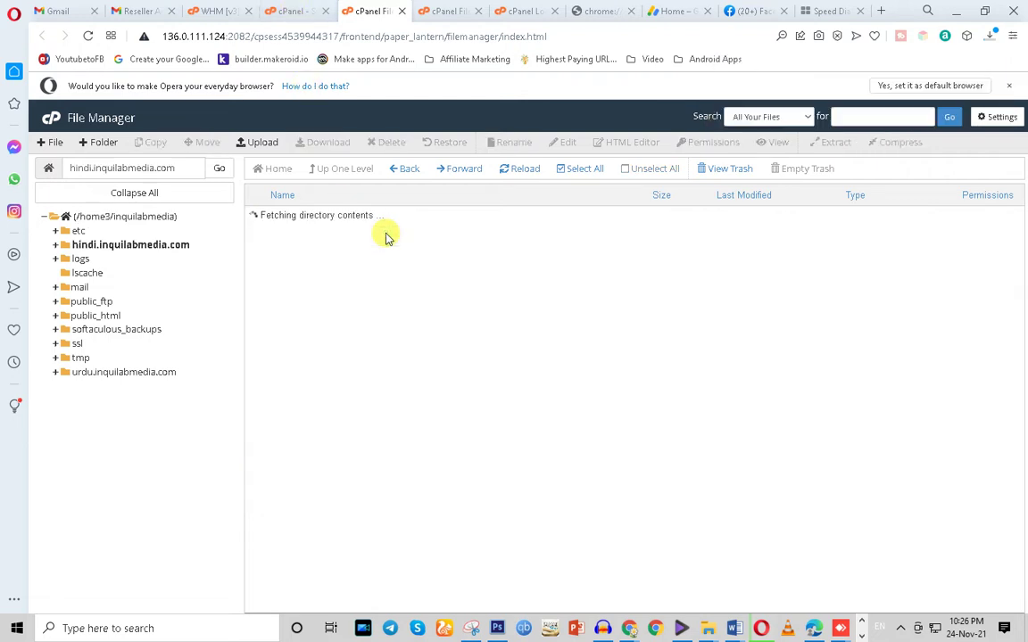
# Open wp-config.php in the code editor, highlight the DB_USER value on line 26, and go to Subdomains
pyautogui.click(337, 457)
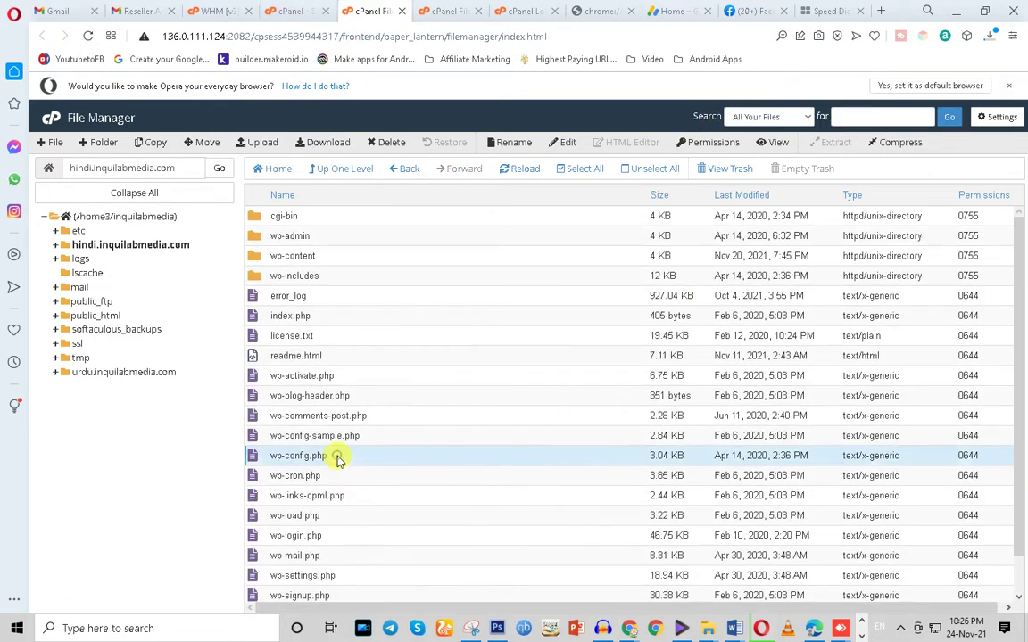
pyautogui.click(561, 144)
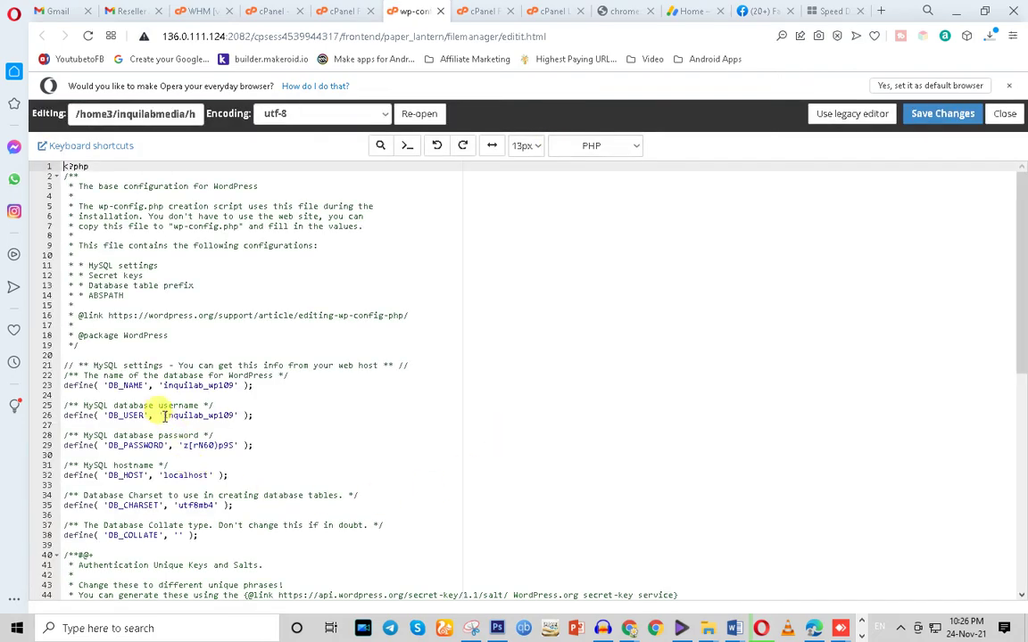
pyautogui.moveTo(163, 415); pyautogui.dragTo(207, 412)
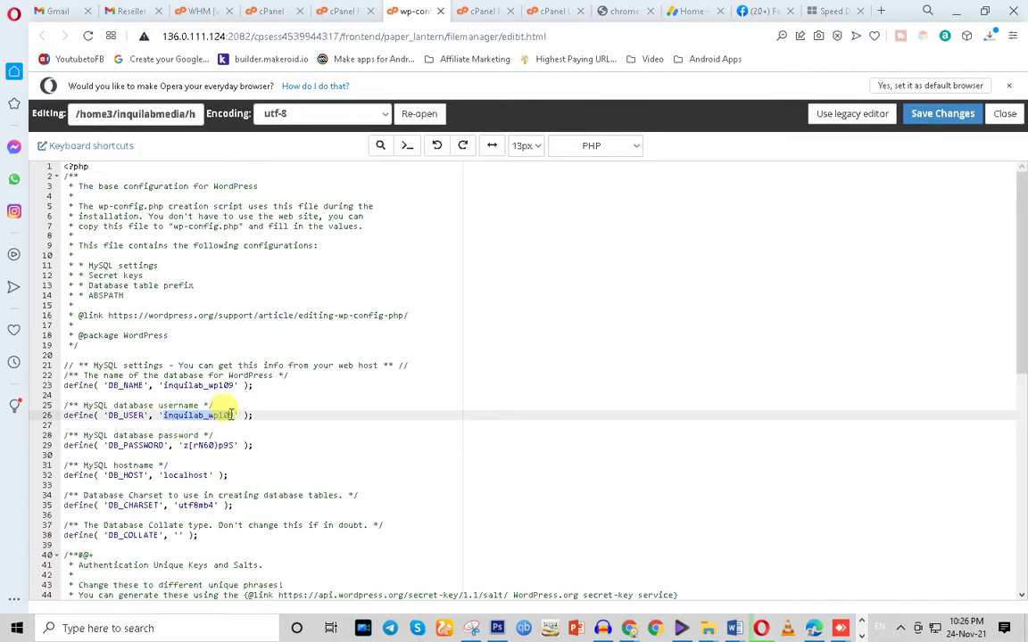
pyautogui.click(340, 7)
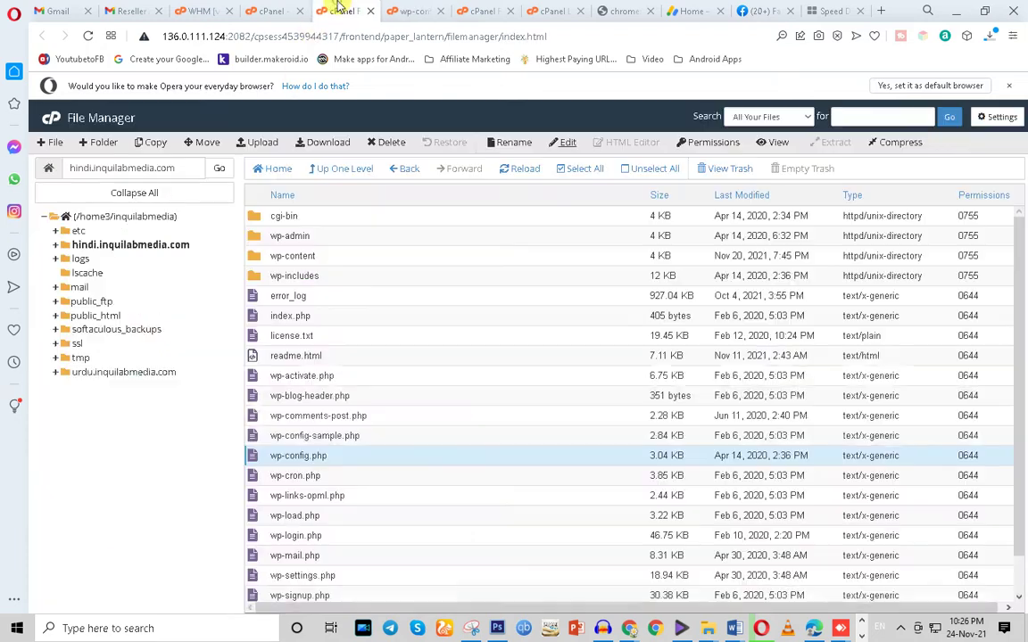
pyautogui.click(272, 9)
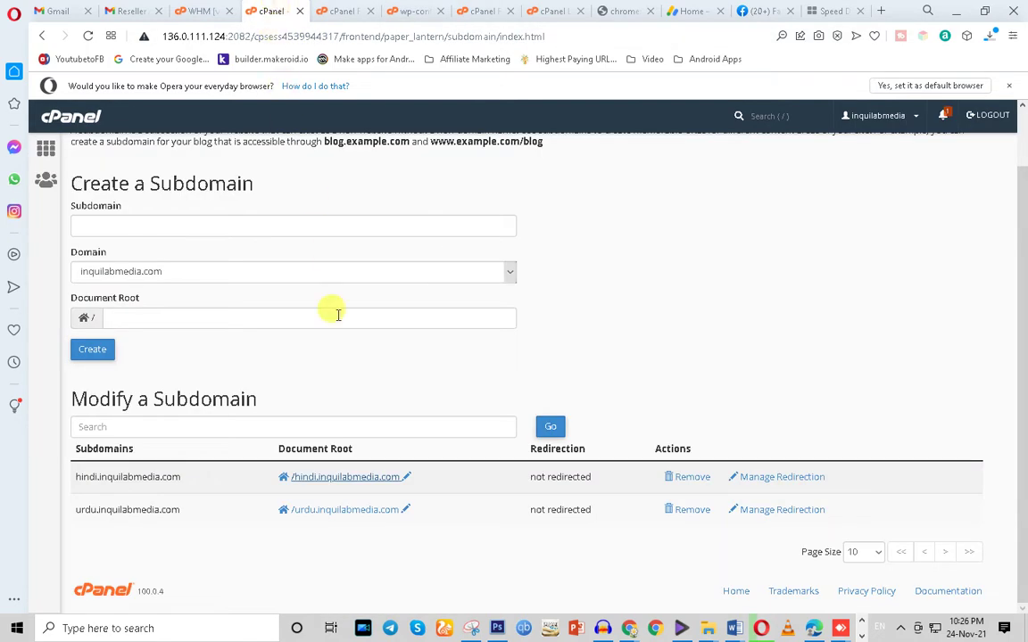
# Confirm DB_NAME on line 23 of wp-config.php and download the inquilab_wp109 database backup
pyautogui.click(45, 153)
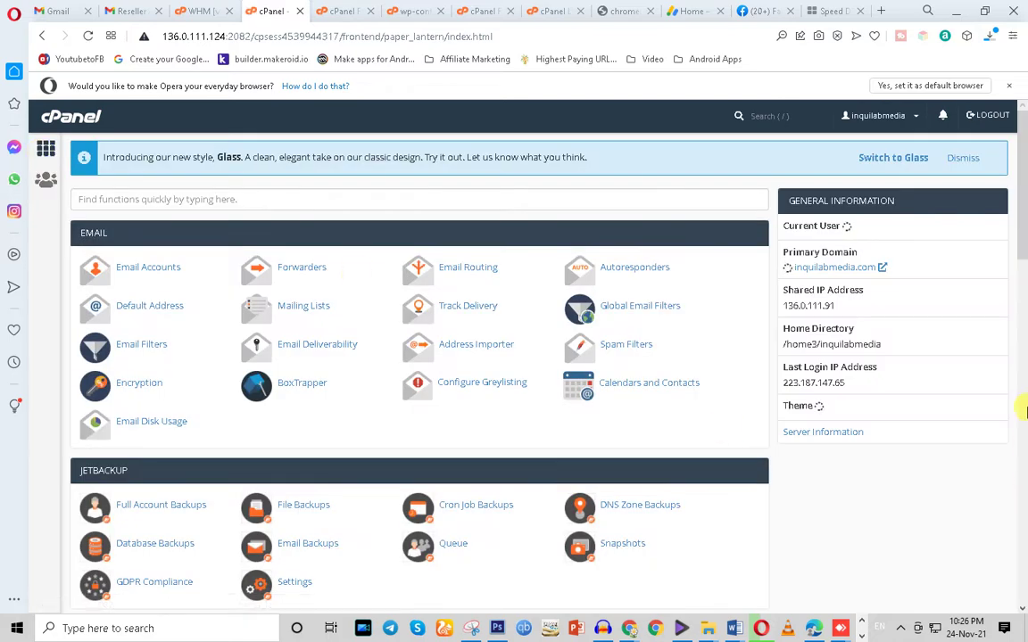
pyautogui.moveTo(1024, 241); pyautogui.dragTo(1020, 299)
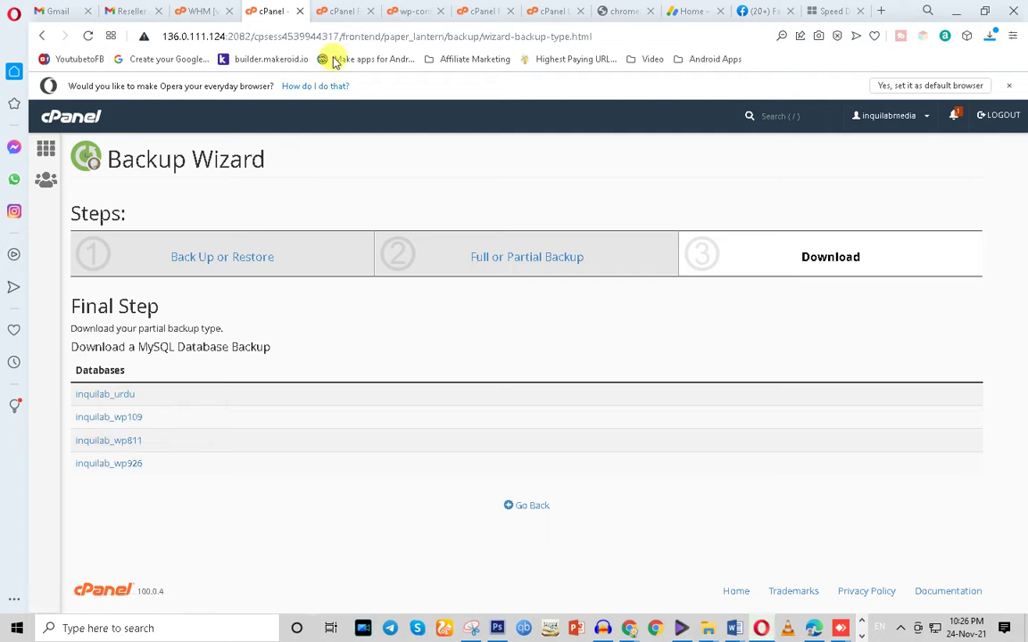
pyautogui.click(347, 9)
pyautogui.click(429, 7)
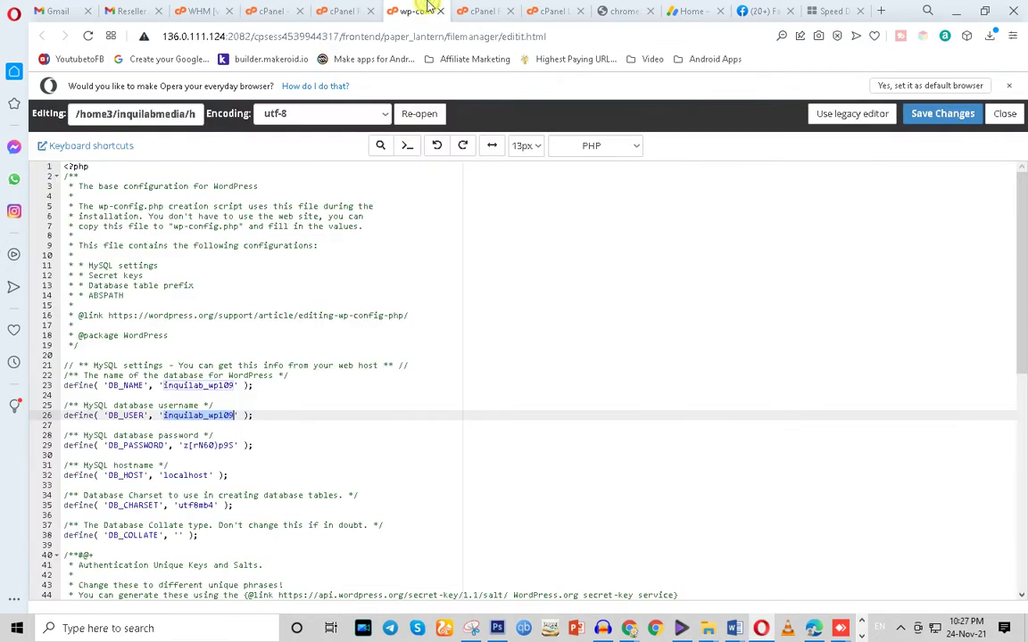
pyautogui.click(220, 385)
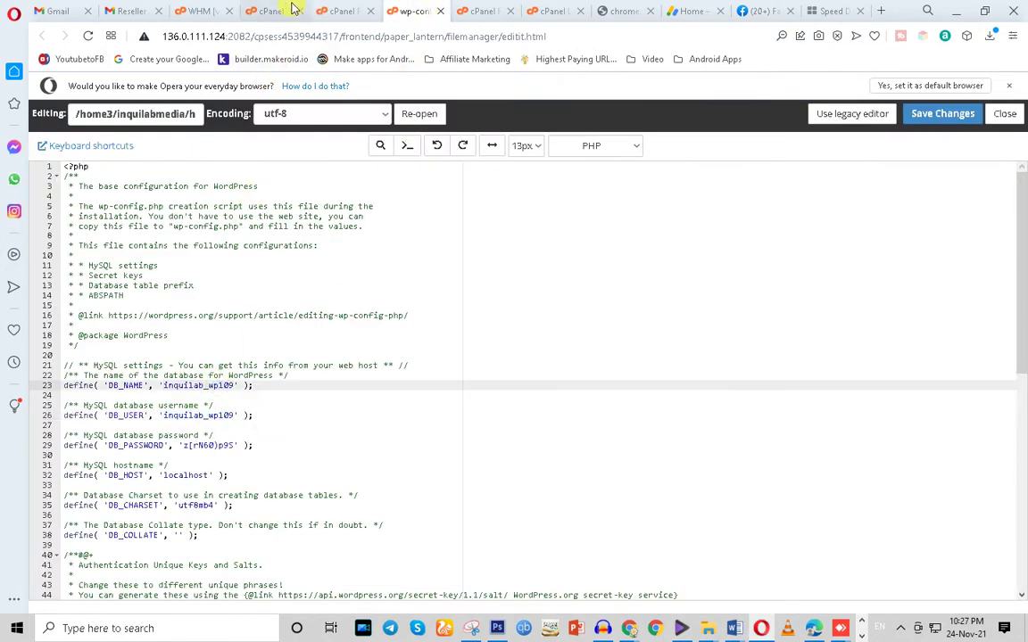
pyautogui.click(261, 9)
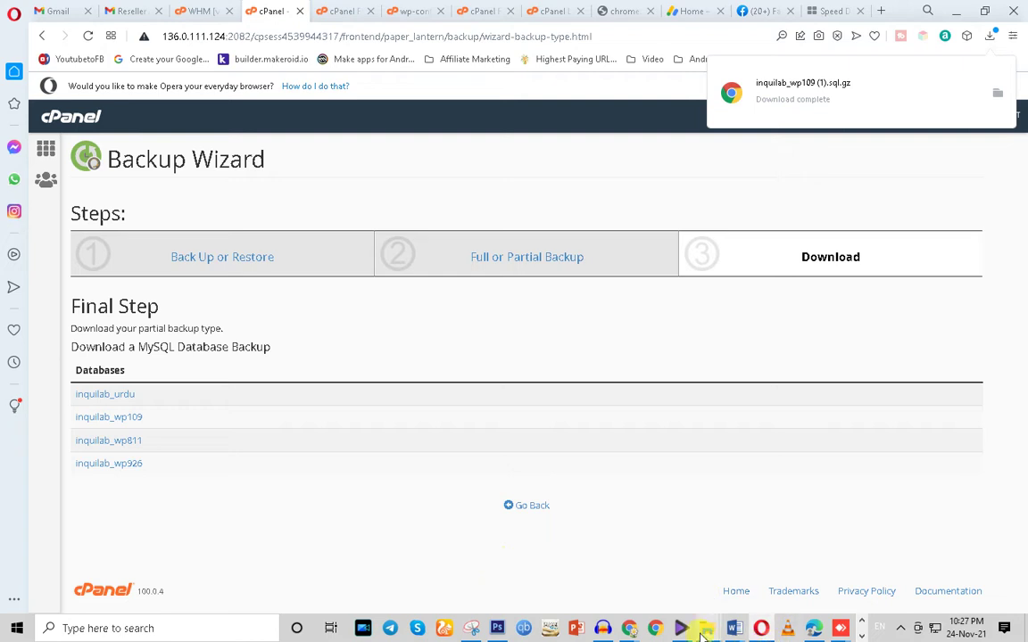
# Bring up the new host's cPanel and look through its File Manager, Subdomains page and client area
pyautogui.moveTo(630, 628)
pyautogui.click(675, 595)
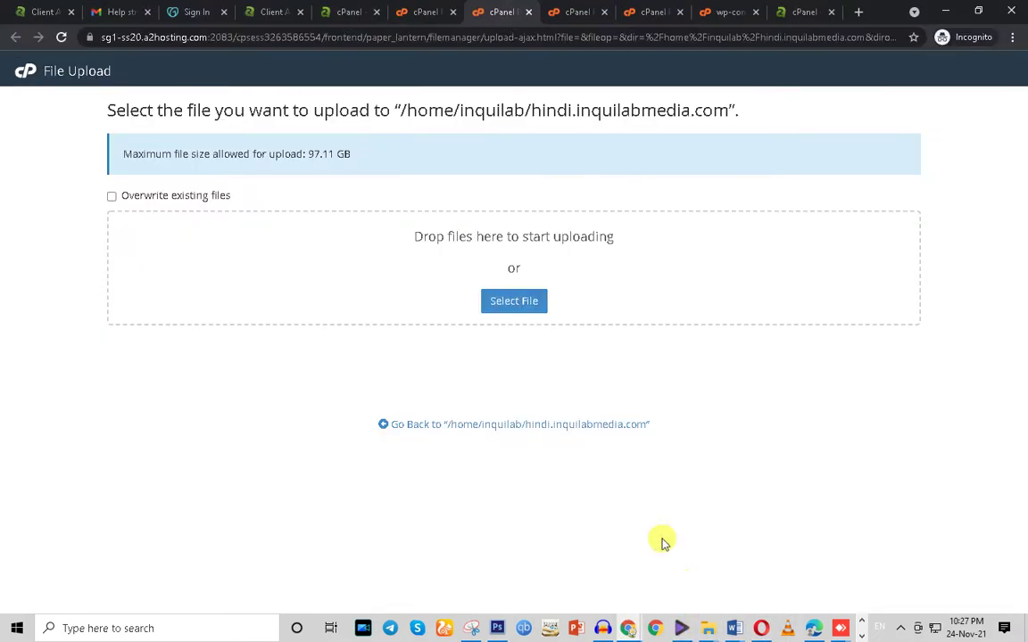
pyautogui.click(421, 9)
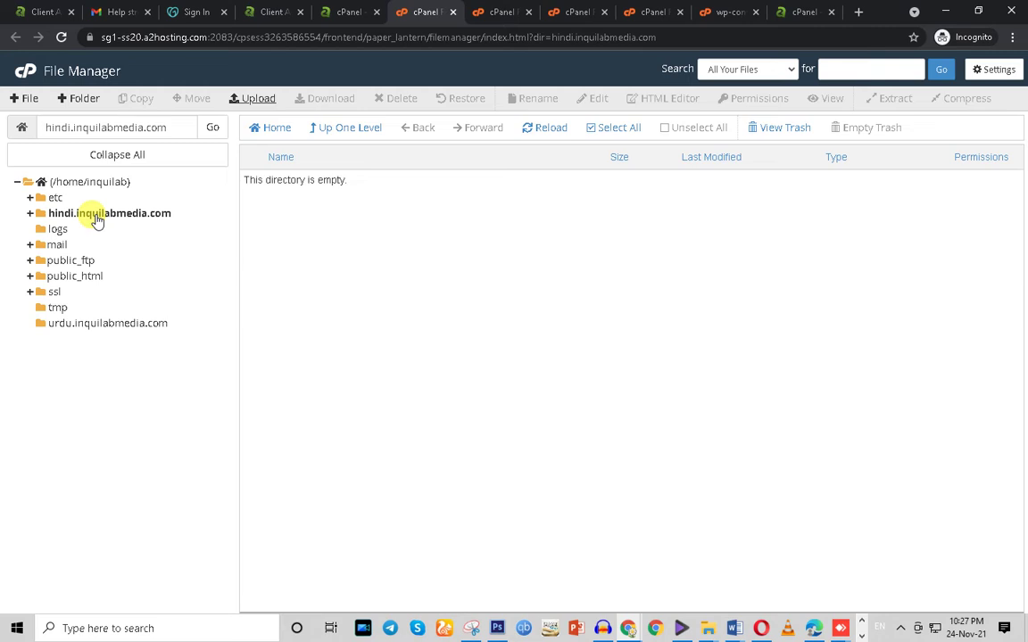
pyautogui.click(339, 11)
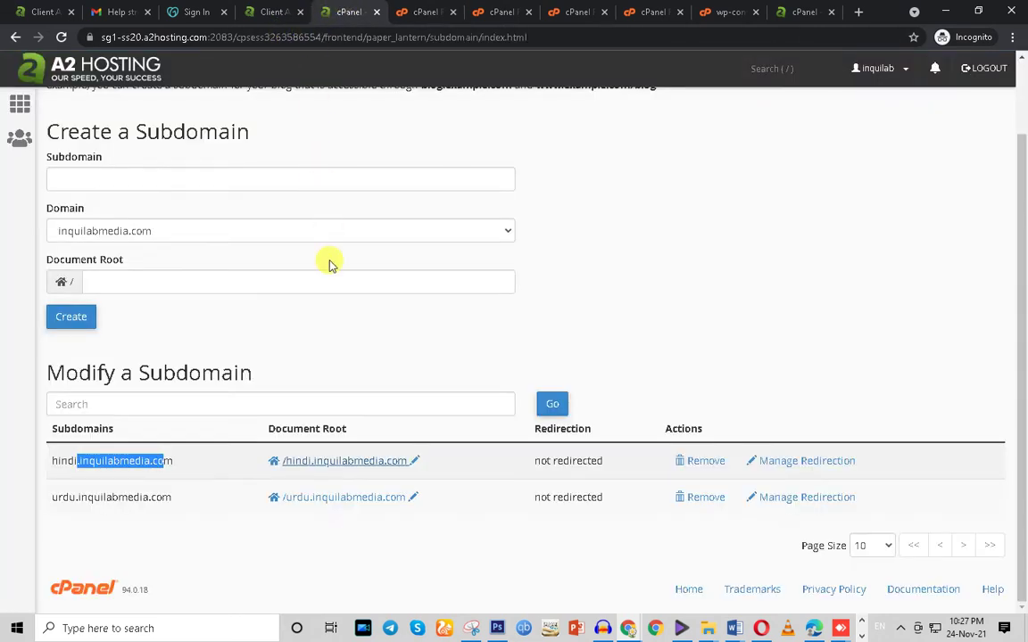
pyautogui.click(274, 344)
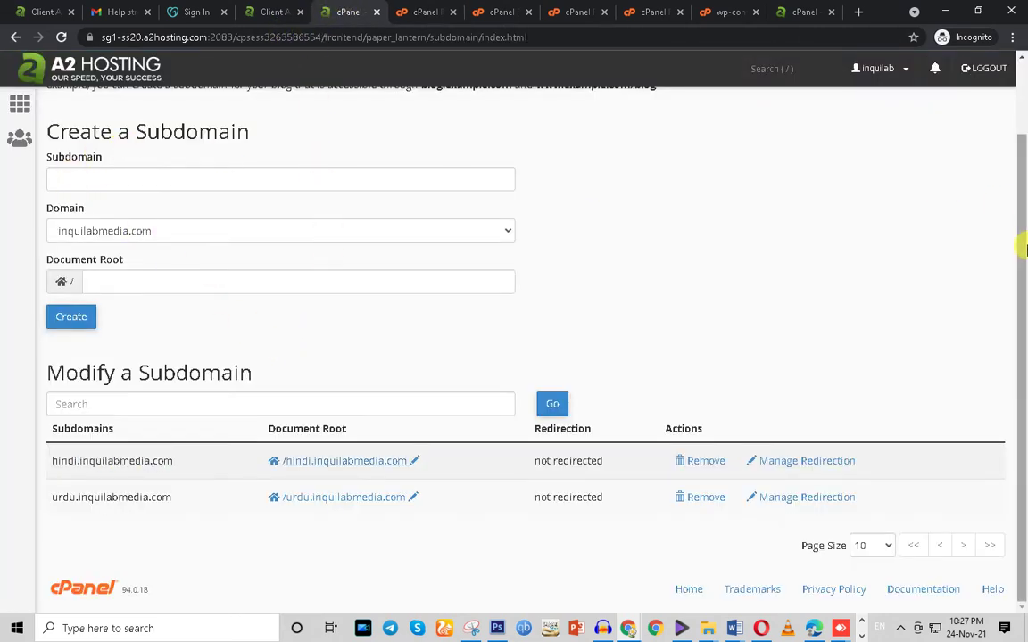
pyautogui.scroll(2, 1020, 248)
pyautogui.click(274, 12)
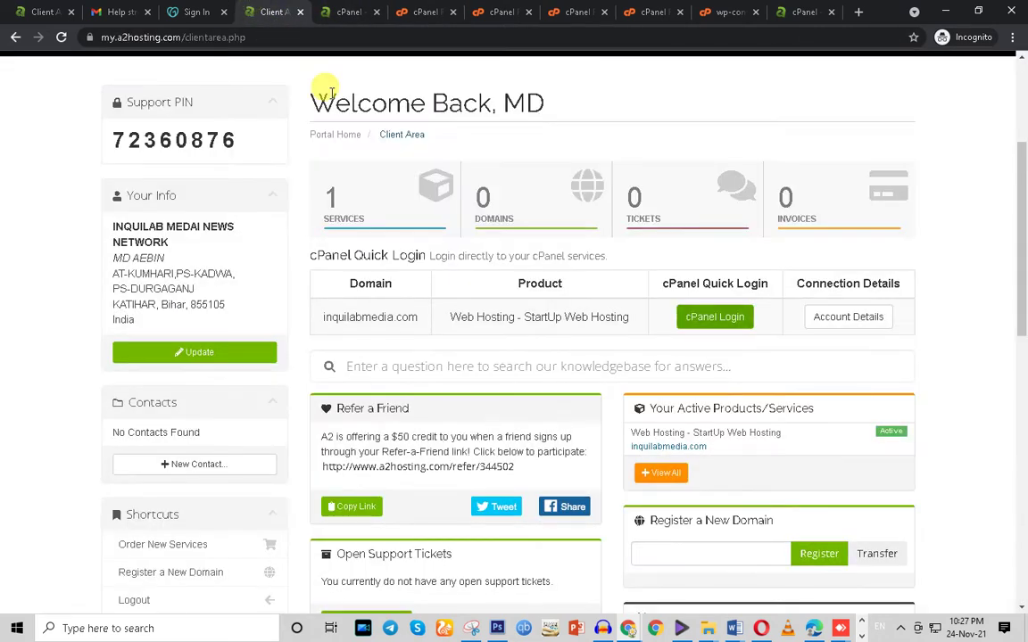
pyautogui.click(349, 11)
pyautogui.click(70, 258)
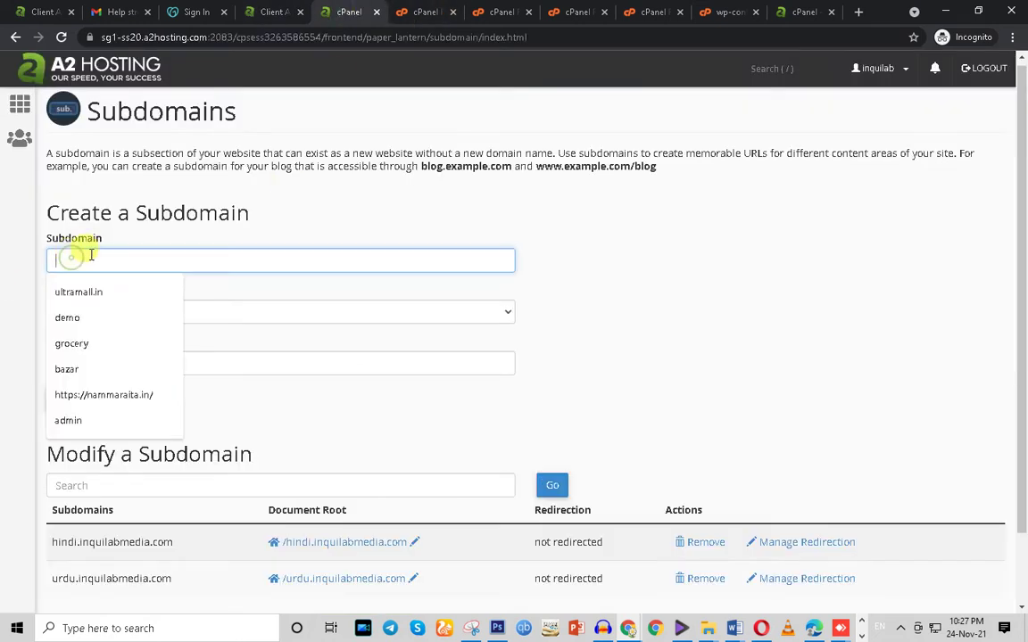
pyautogui.click(329, 215)
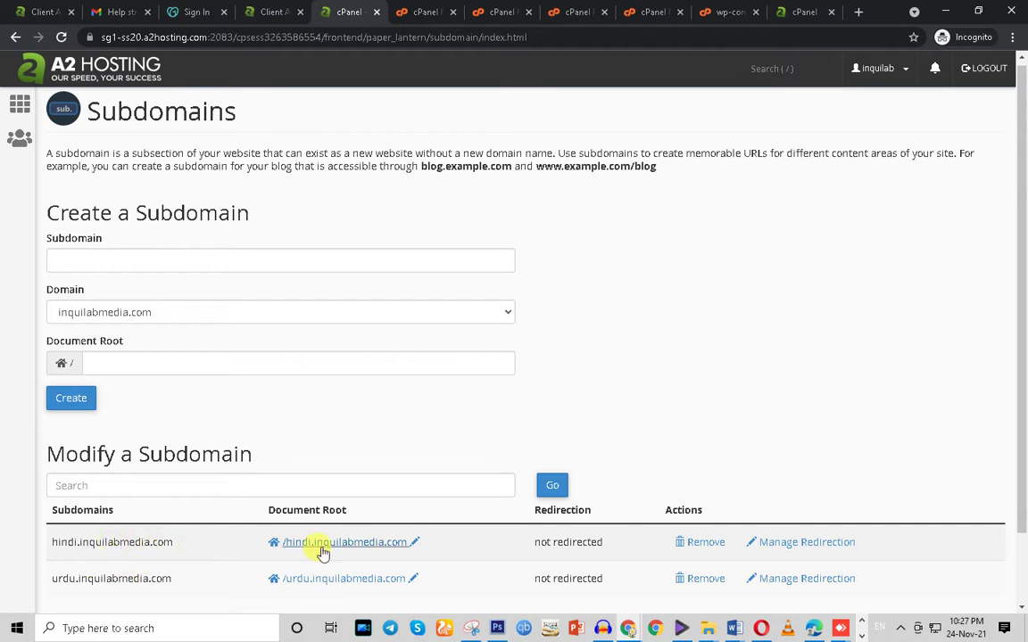
# Upload hindi.inquilabmedia.com.zip into the new host's hindi.inquilabmedia.com folder
pyautogui.click(408, 11)
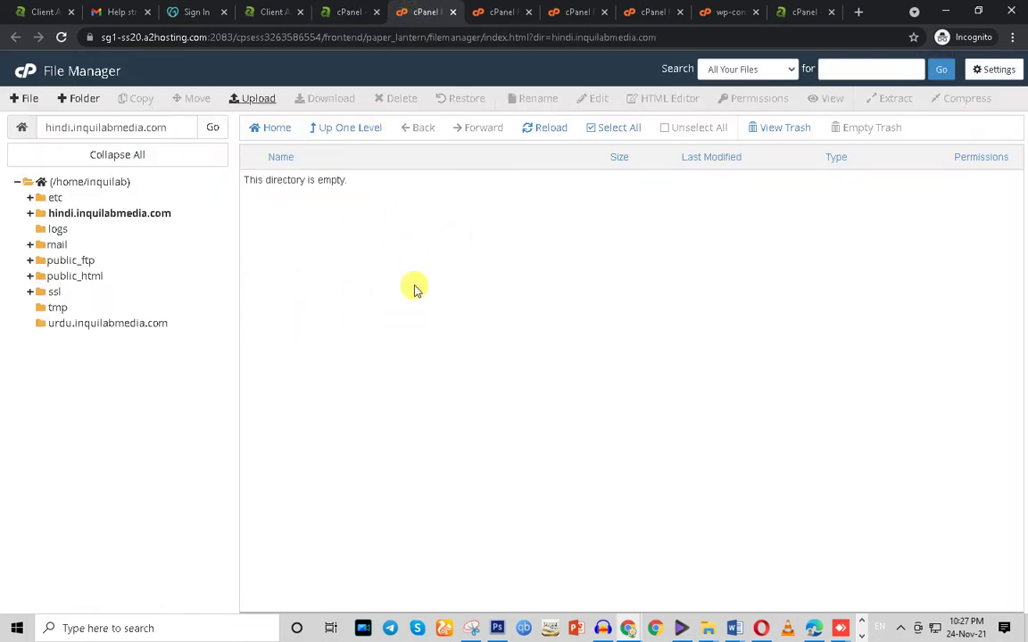
pyautogui.click(493, 12)
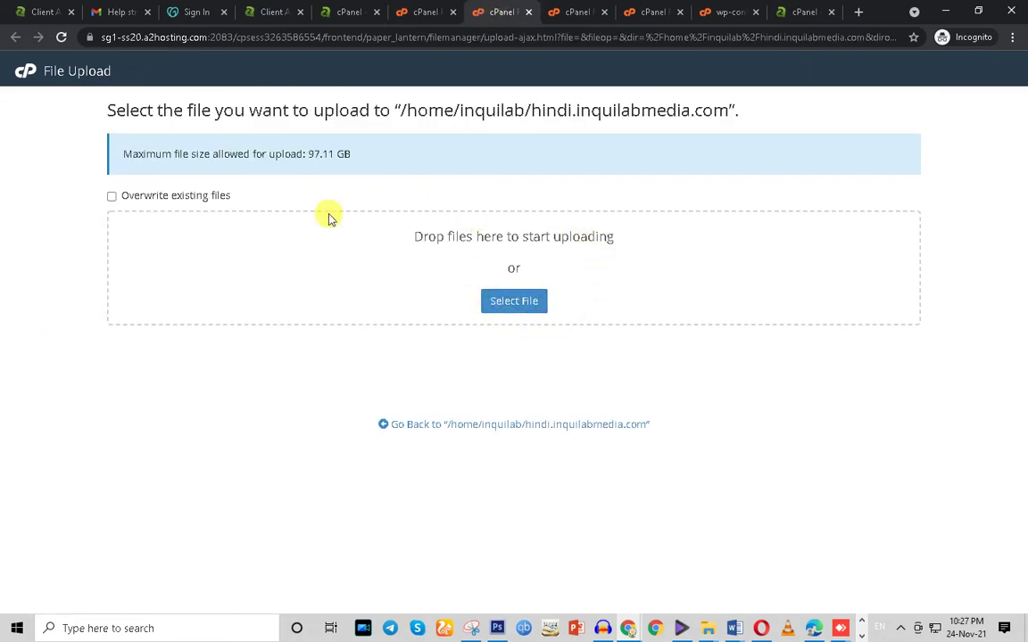
pyautogui.click(528, 12)
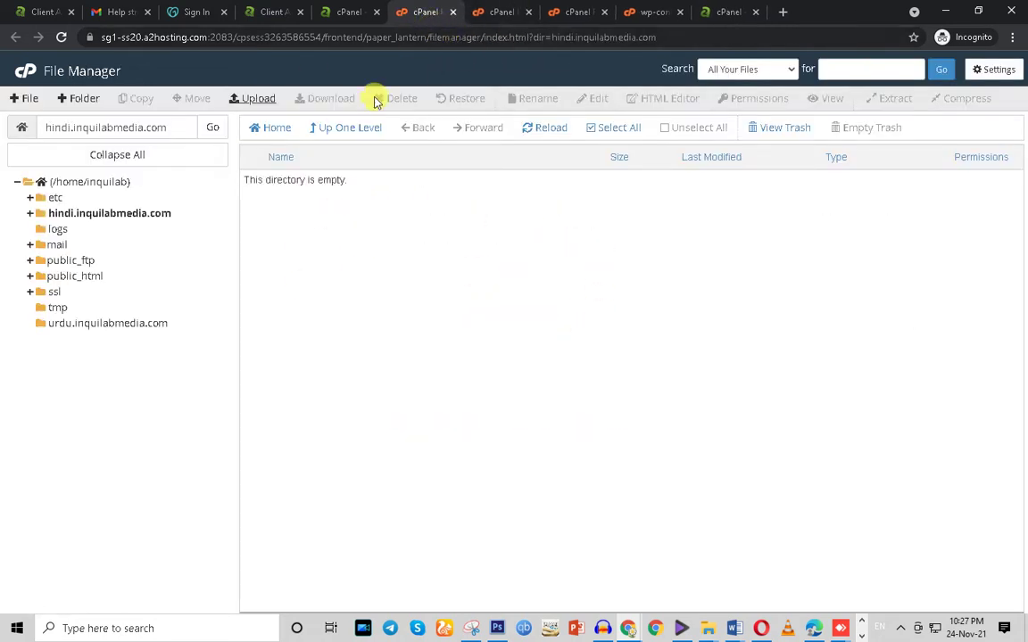
pyautogui.click(258, 100)
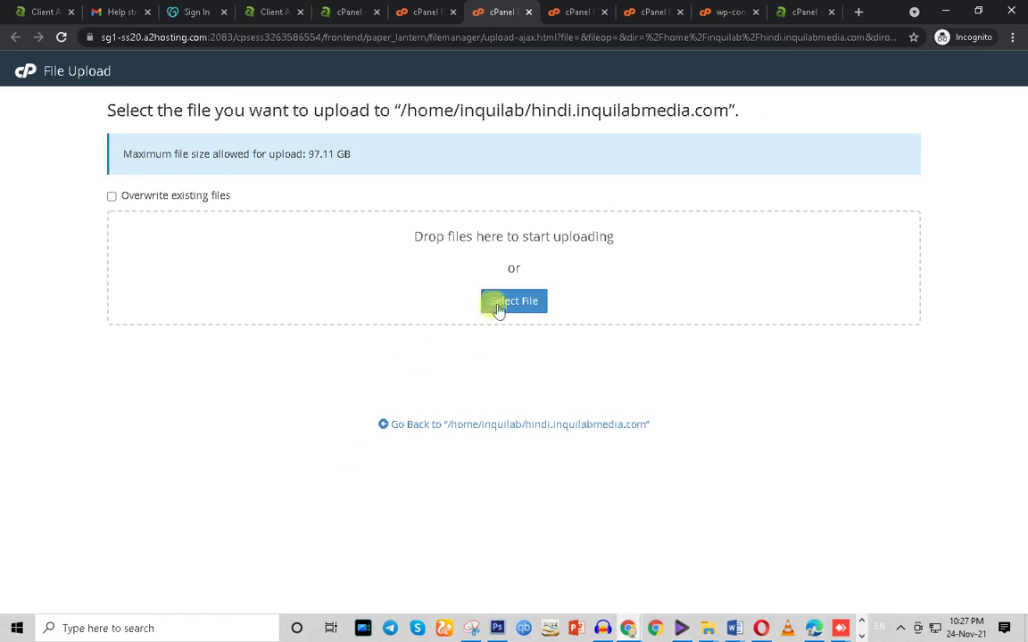
pyautogui.click(502, 301)
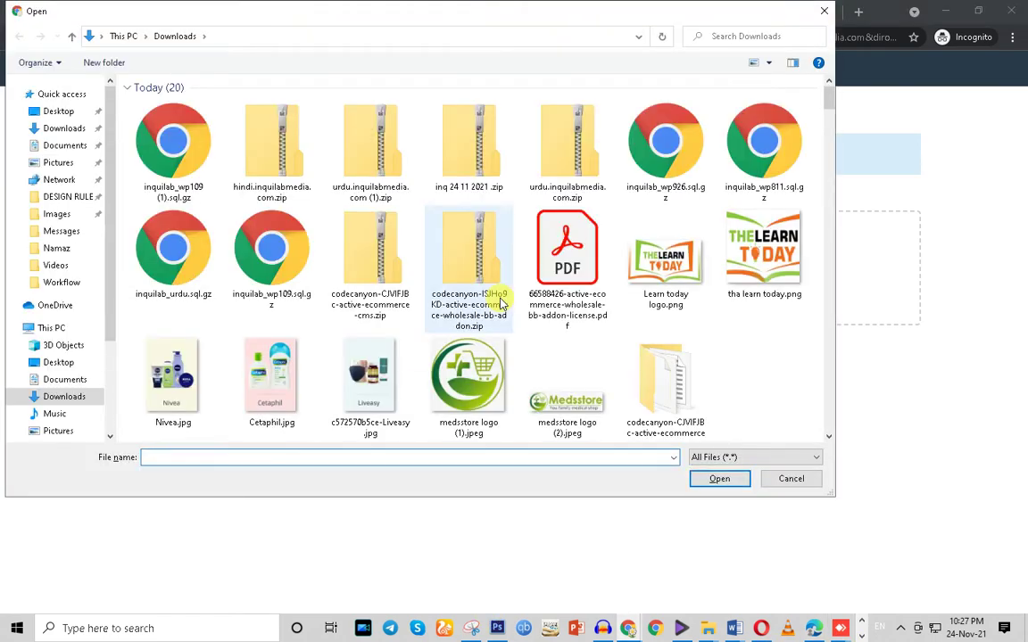
pyautogui.click(276, 192)
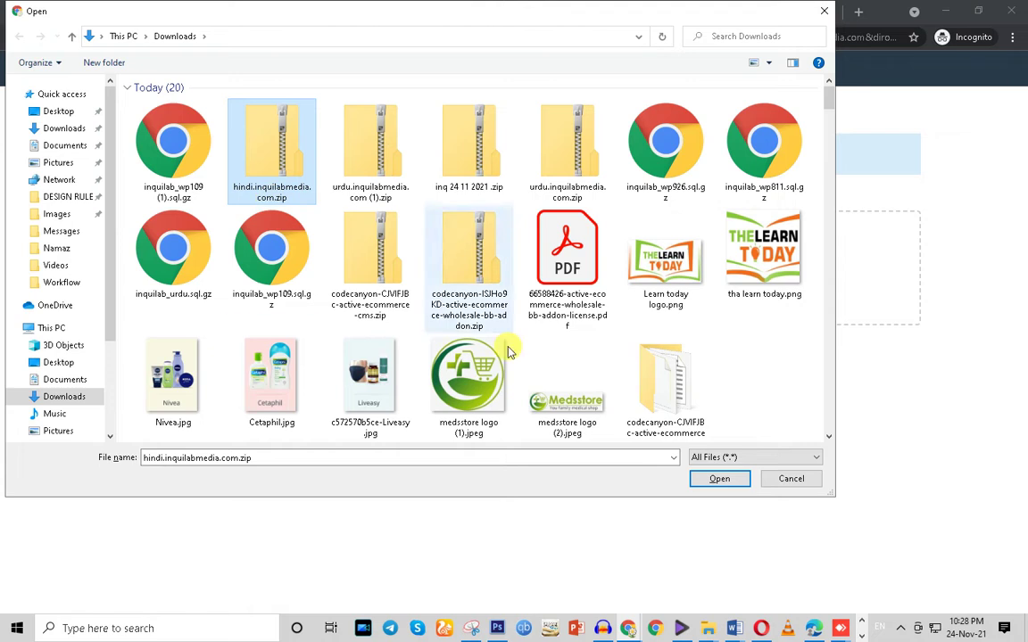
pyautogui.click(713, 480)
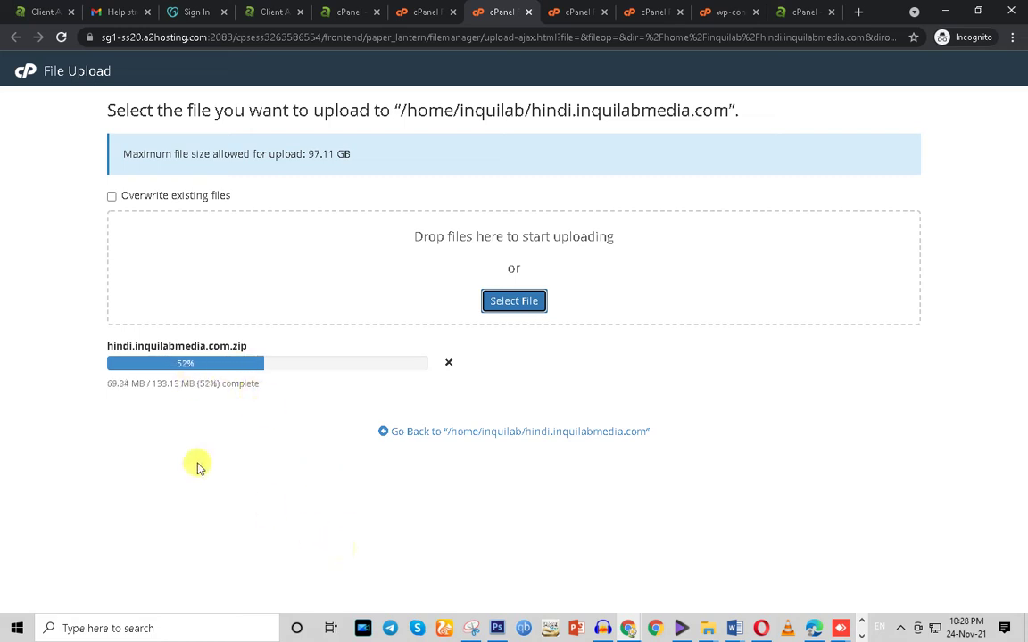
pyautogui.click(354, 11)
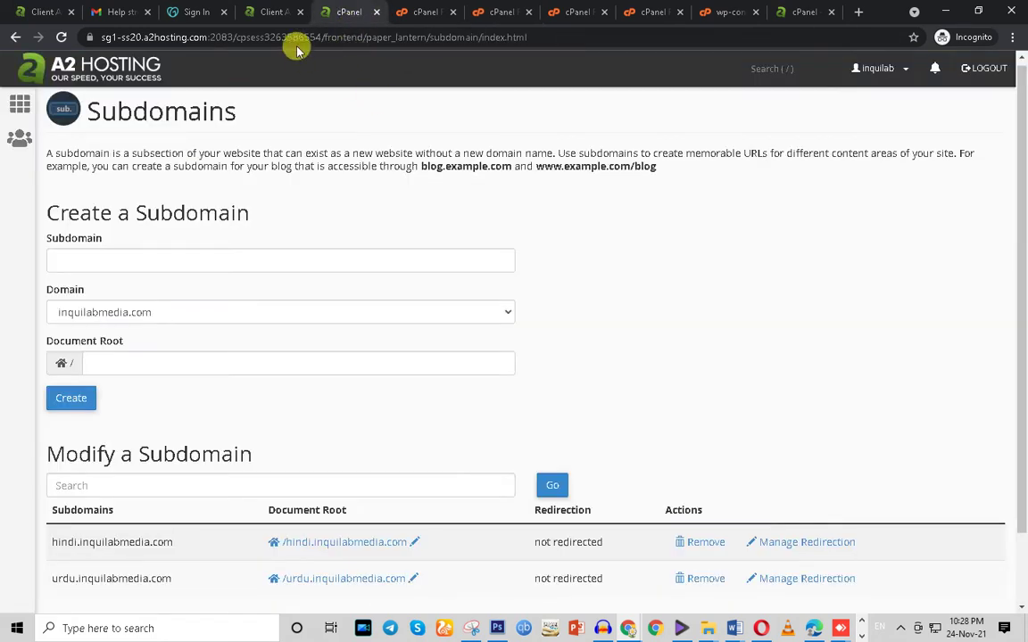
# Open the Backup Wizard's Restore option for MySQL databases
pyautogui.click(274, 13)
pyautogui.click(344, 12)
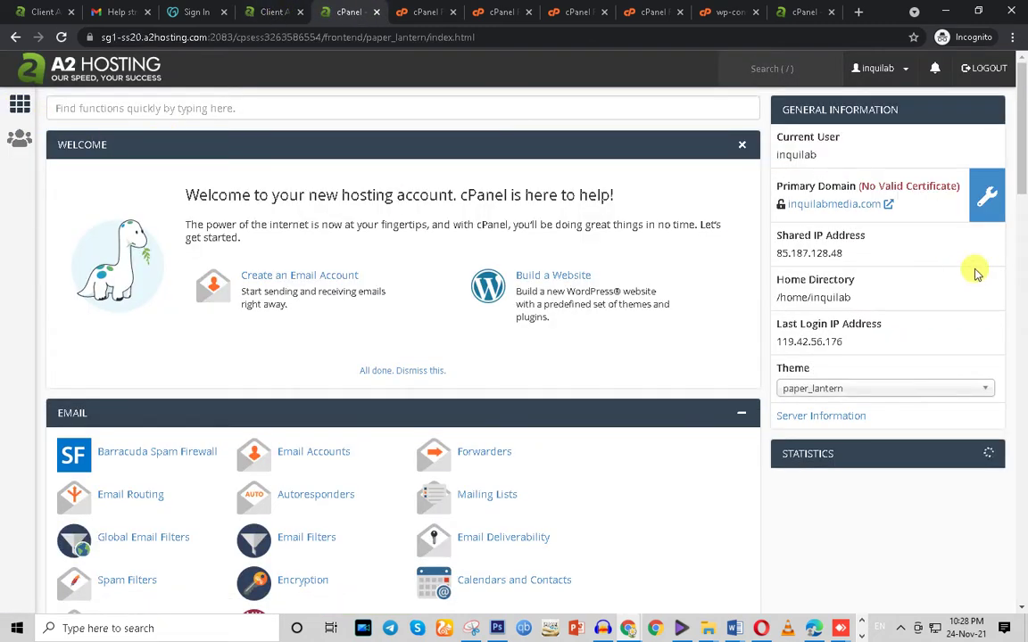
pyautogui.moveTo(1022, 156); pyautogui.dragTo(1022, 301)
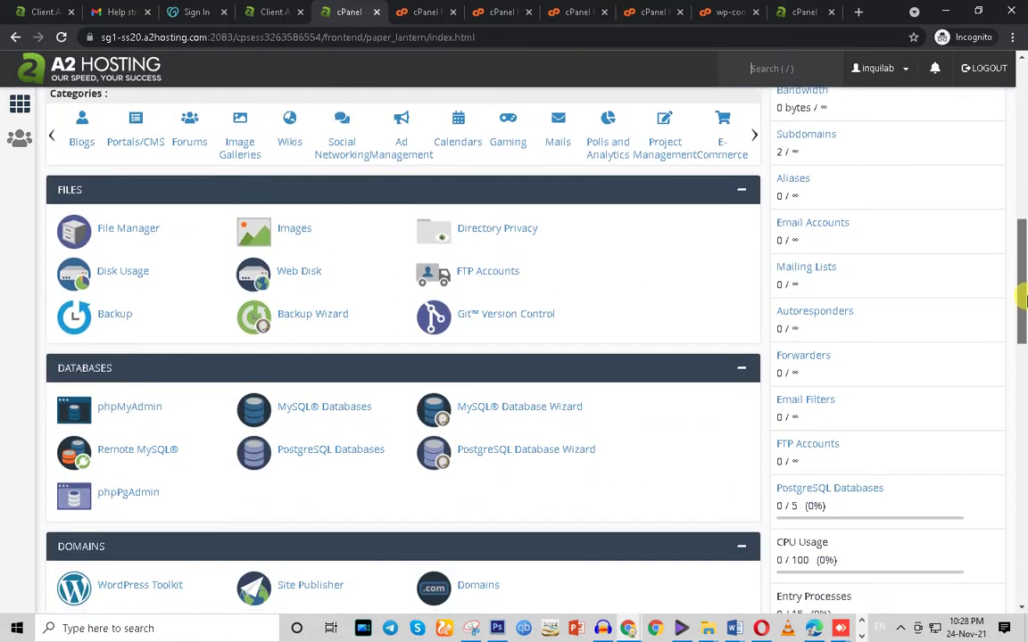
pyautogui.click(320, 323)
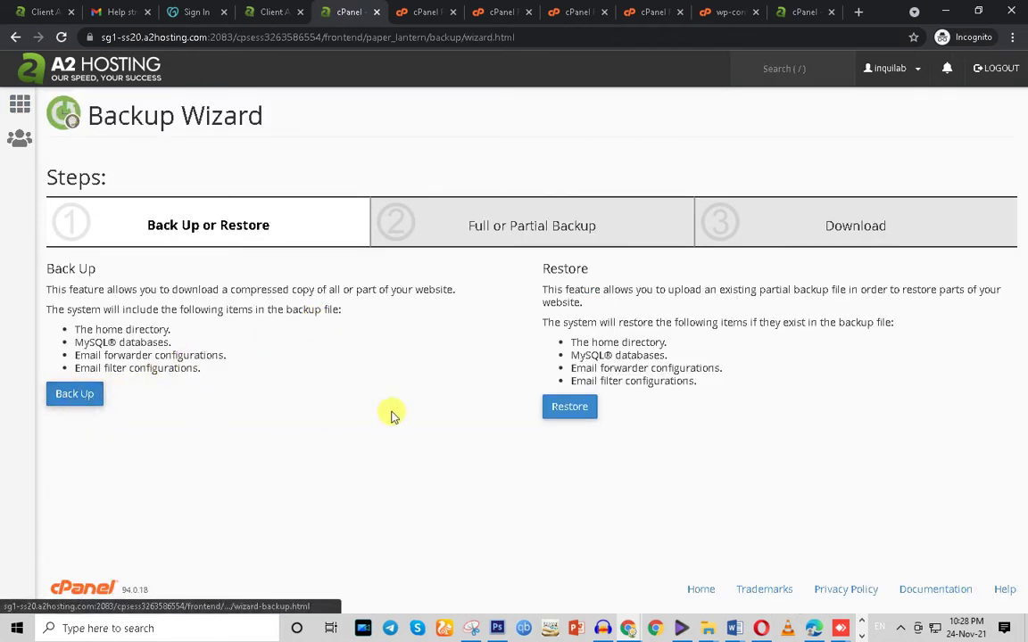
pyautogui.click(567, 411)
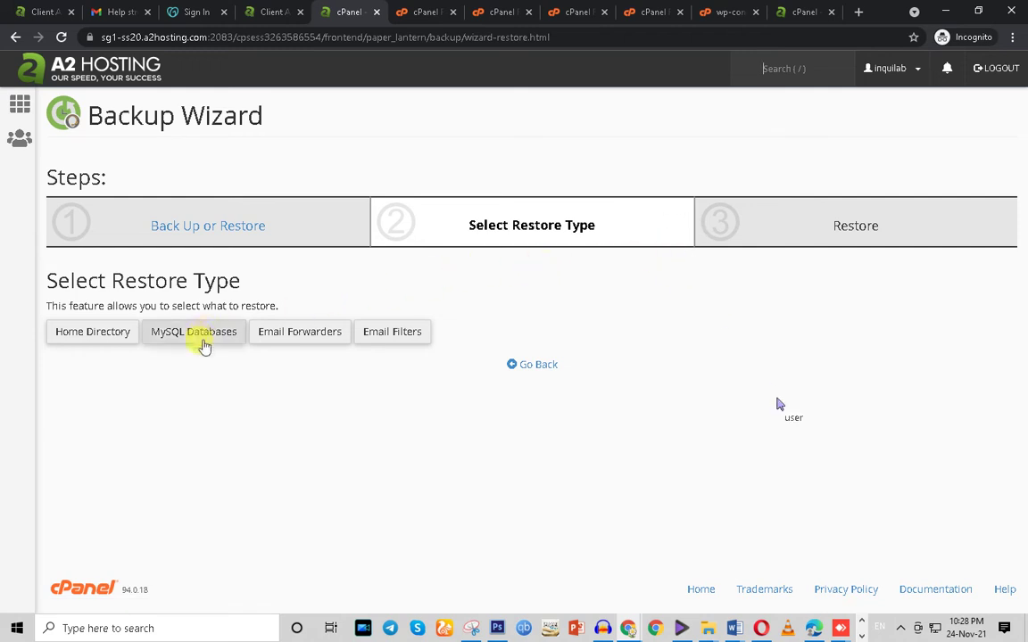
pyautogui.click(182, 336)
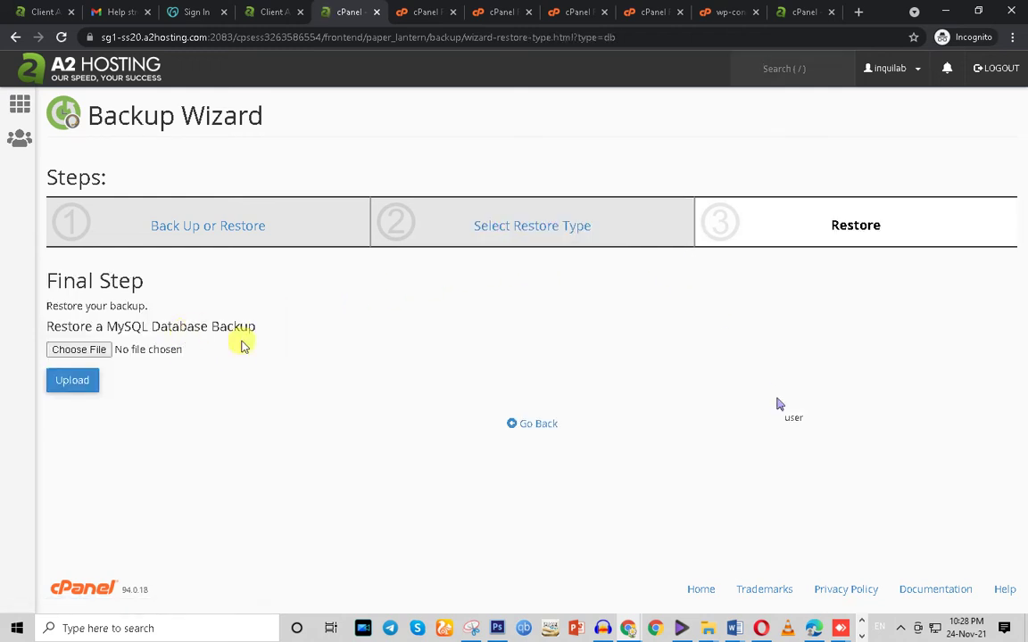
# Upload inquilab_wp109.sql.gz to restore the inquilab_wp109 database
pyautogui.click(85, 349)
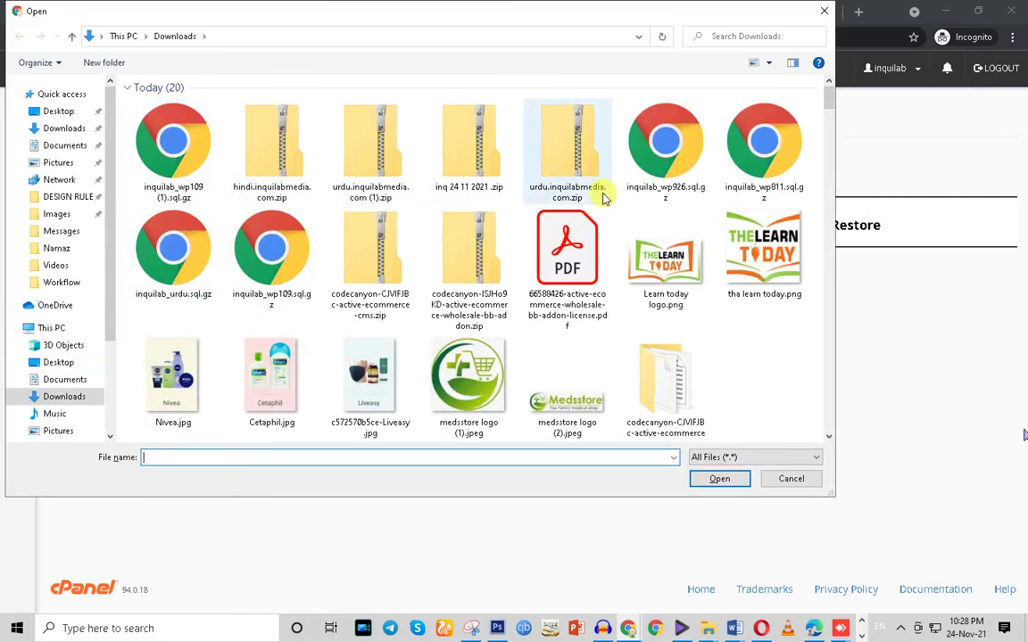
pyautogui.click(285, 297)
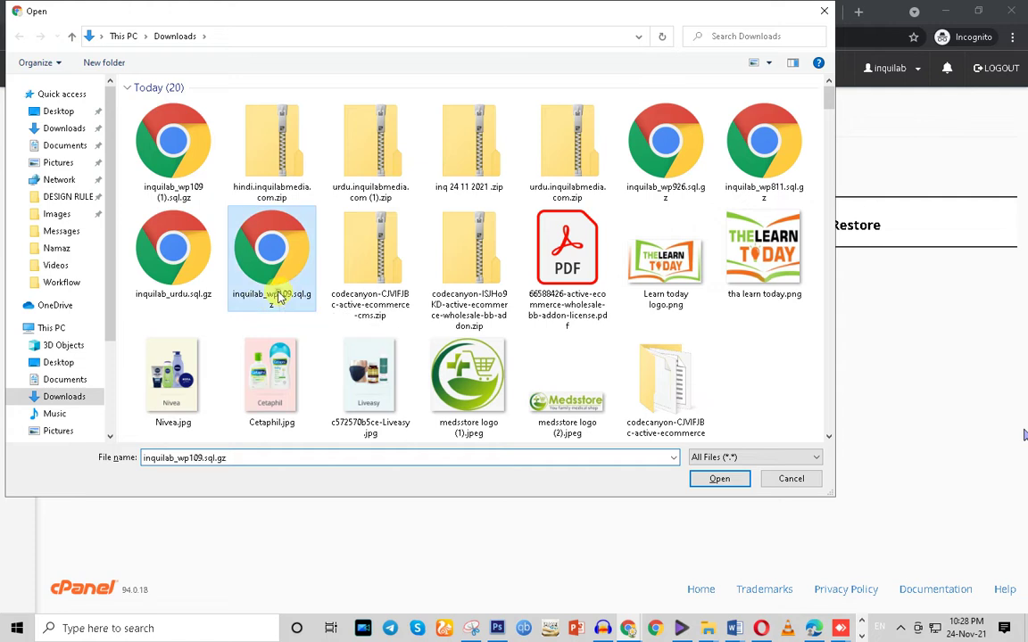
pyautogui.click(719, 478)
pyautogui.click(64, 381)
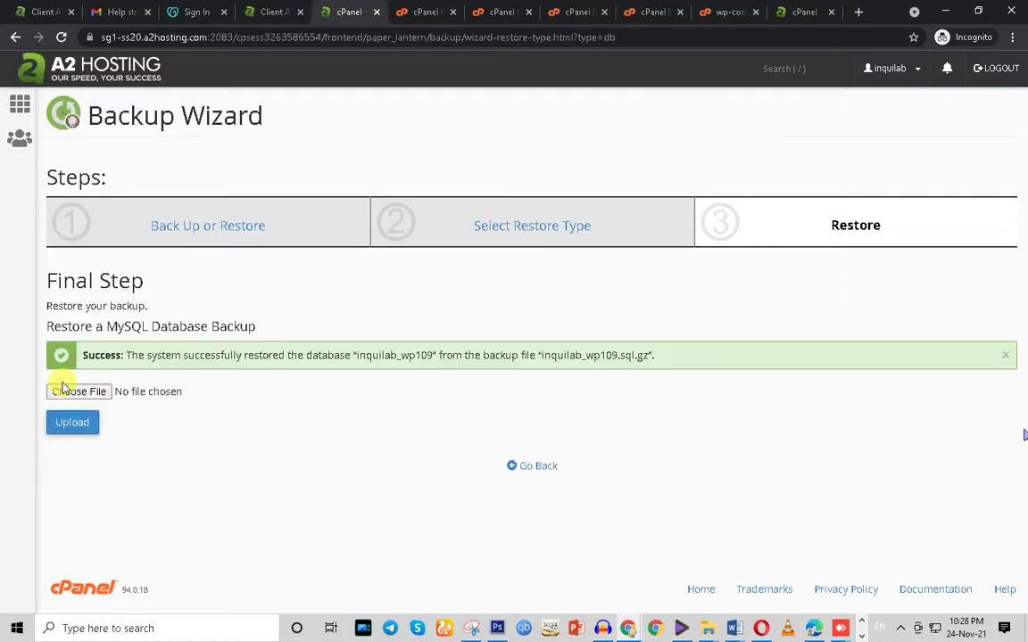
# Step back out of the Backup Wizard to the cPanel home page and scroll to Databases
pyautogui.click(541, 466)
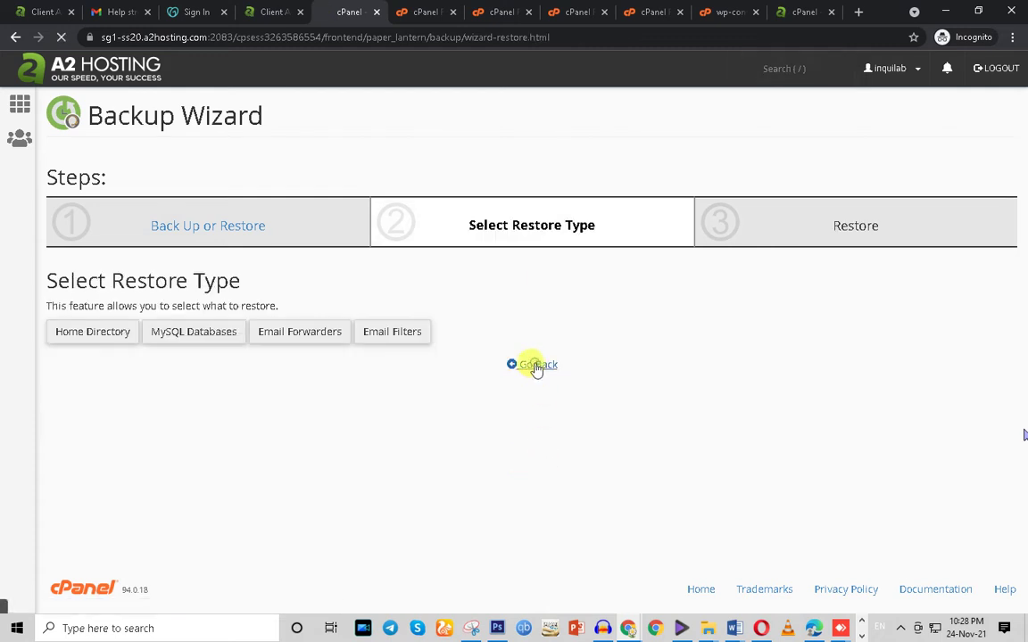
pyautogui.click(537, 367)
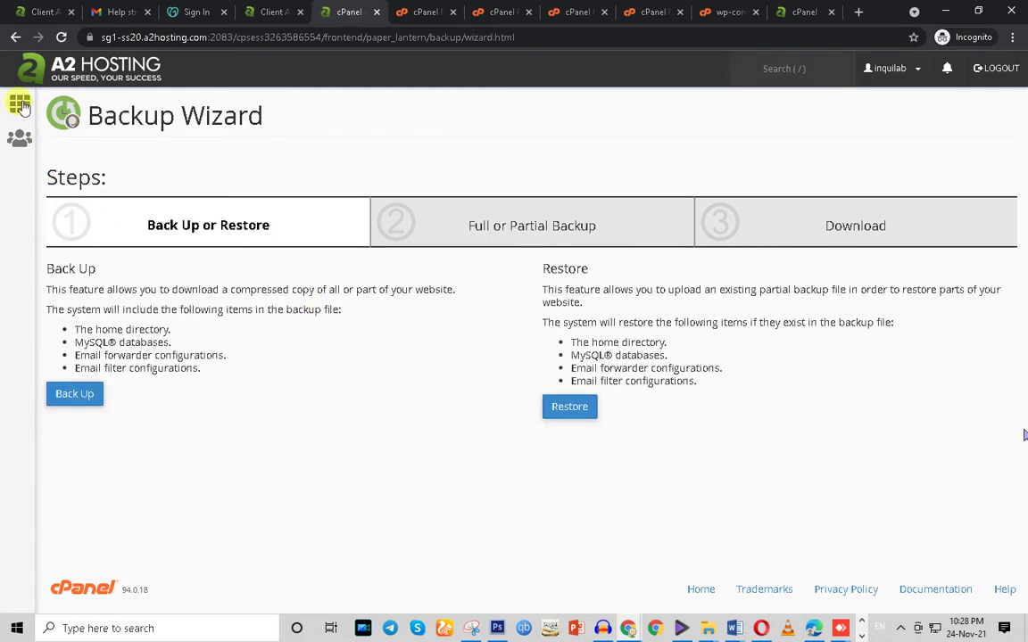
pyautogui.click(19, 105)
pyautogui.moveTo(1025, 205); pyautogui.dragTo(1022, 331)
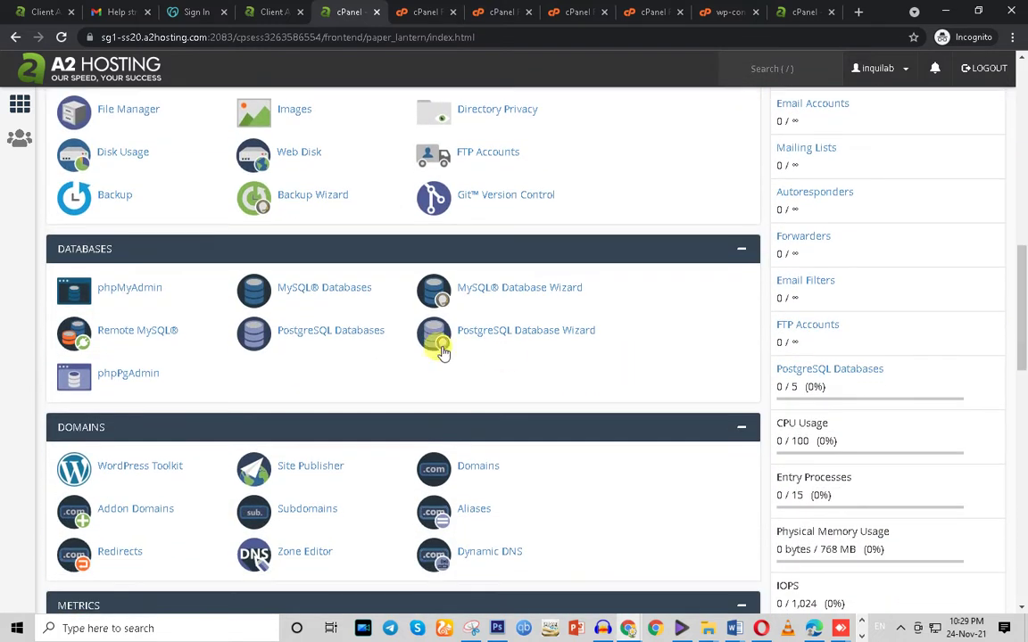
# Find inquilab_wp109 under Current Databases, then confirm the hindi zip upload reached 100%
pyautogui.click(305, 290)
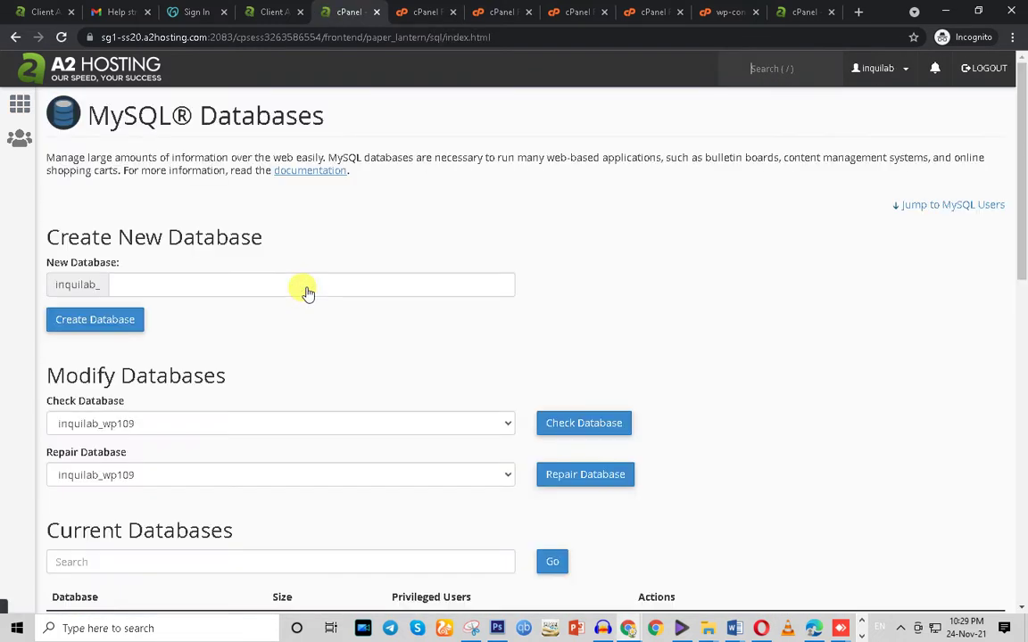
pyautogui.moveTo(1024, 190); pyautogui.dragTo(1024, 337)
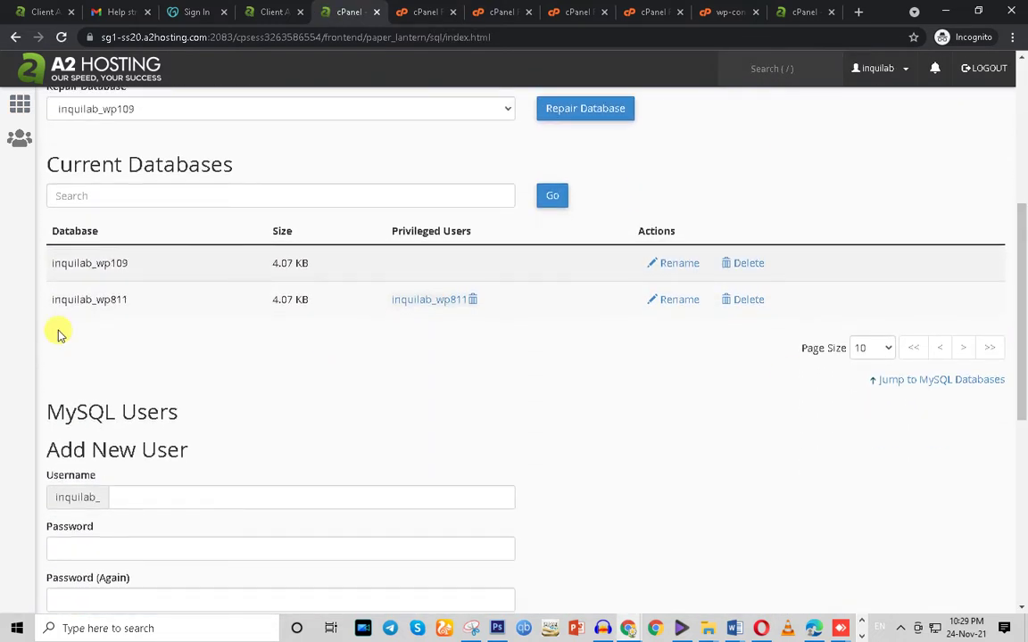
pyautogui.moveTo(51, 264); pyautogui.dragTo(135, 267)
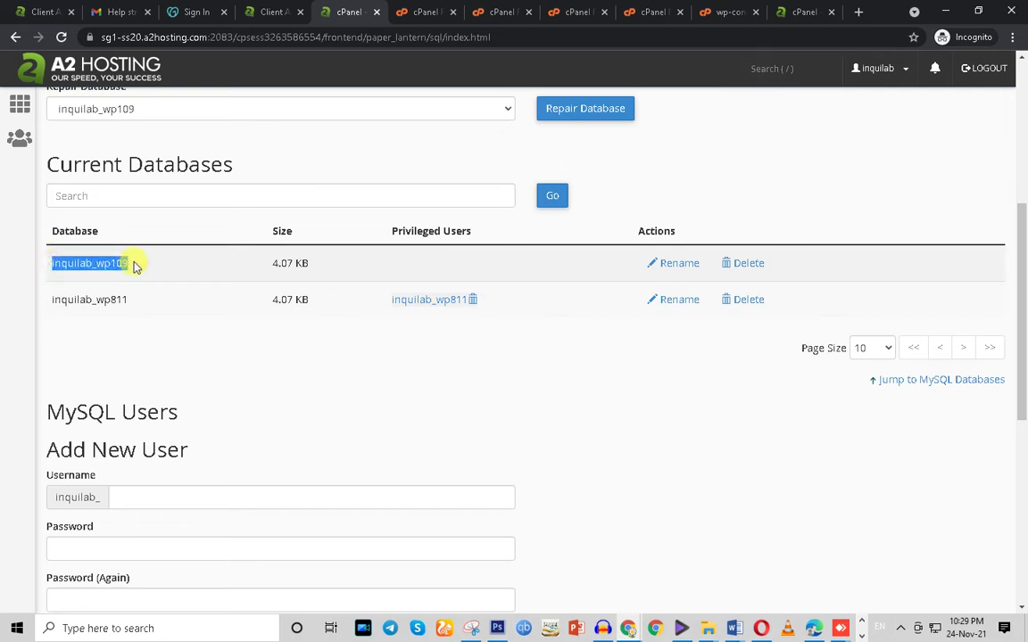
pyautogui.click(160, 308)
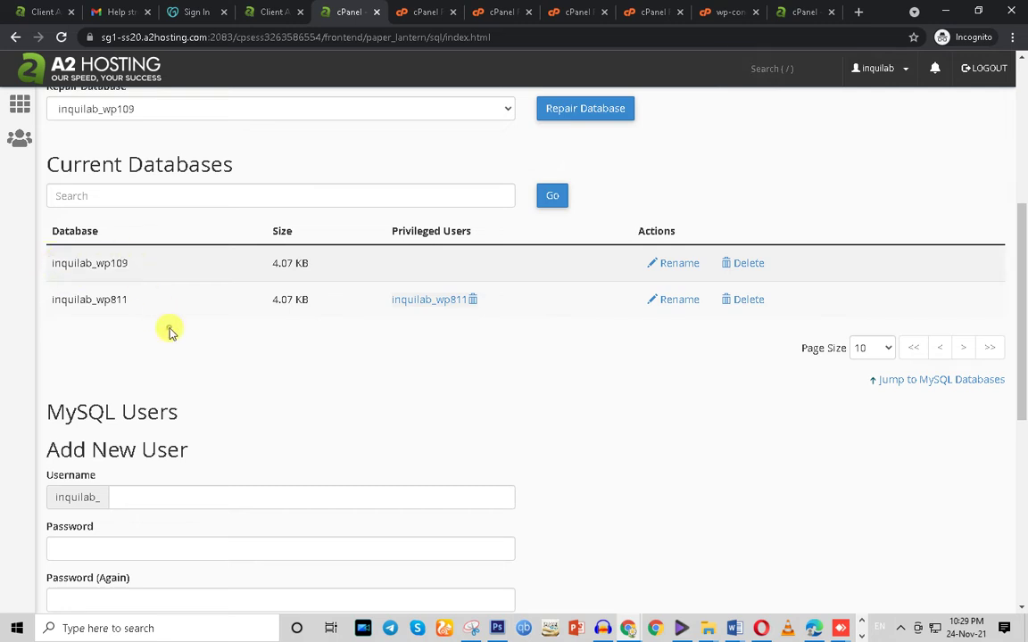
pyautogui.moveTo(130, 266); pyautogui.dragTo(39, 270)
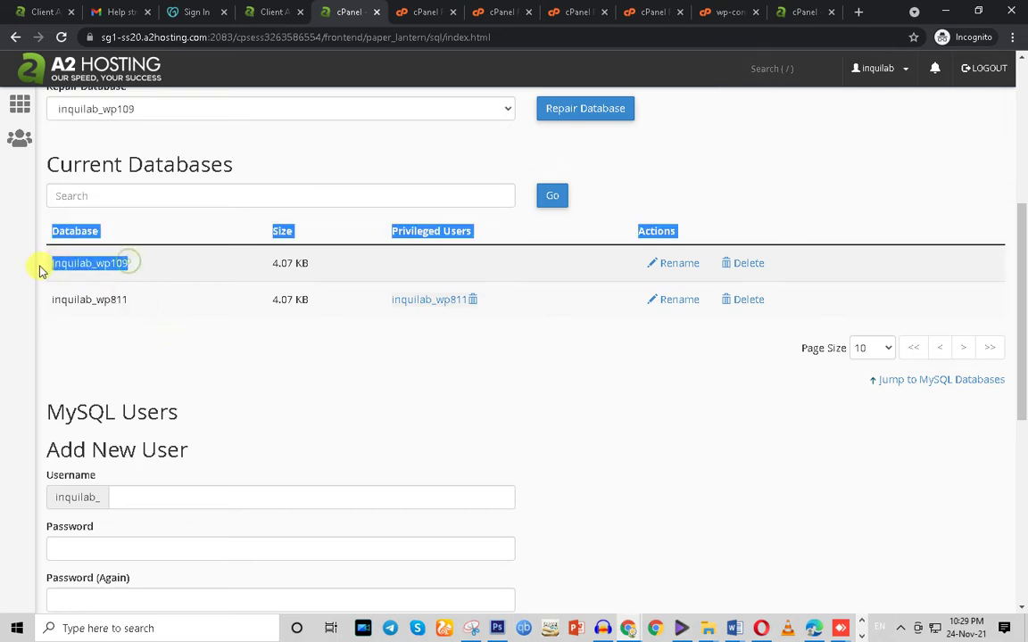
pyautogui.click(98, 263)
pyautogui.moveTo(98, 265); pyautogui.dragTo(131, 266)
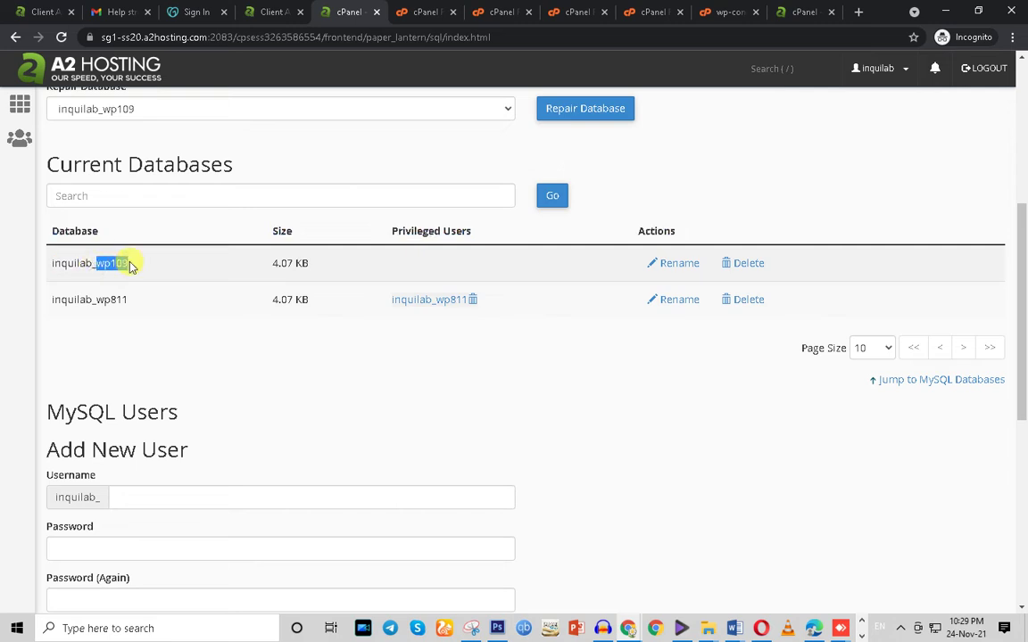
pyautogui.click(429, 7)
pyautogui.click(495, 13)
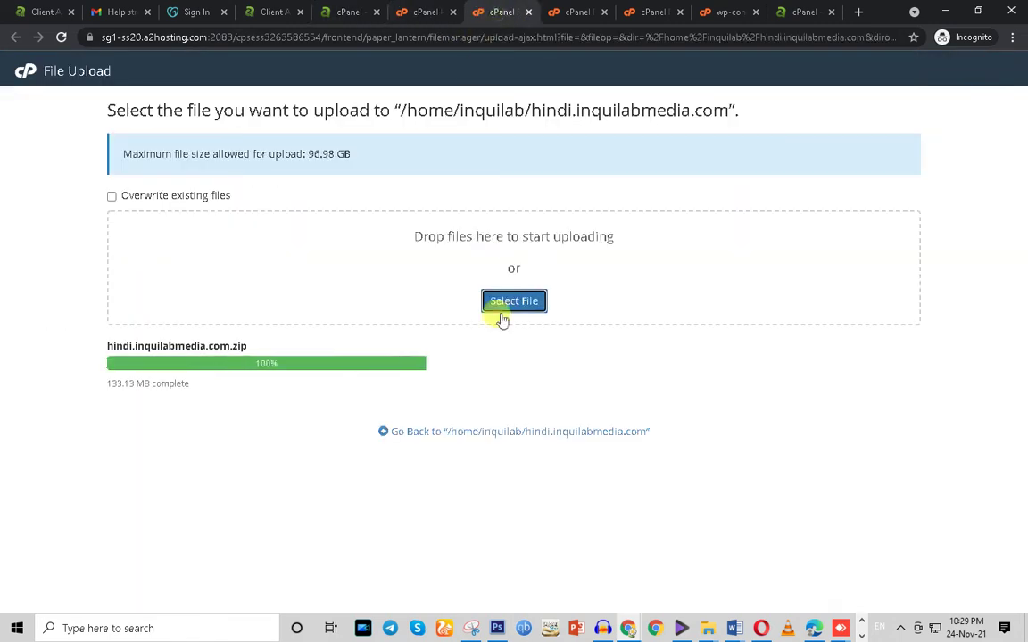
# Extract urdu.inquilabmedia.com.zip into an urdu.inquilabmedia.com folder and dismiss the results
pyautogui.click(457, 433)
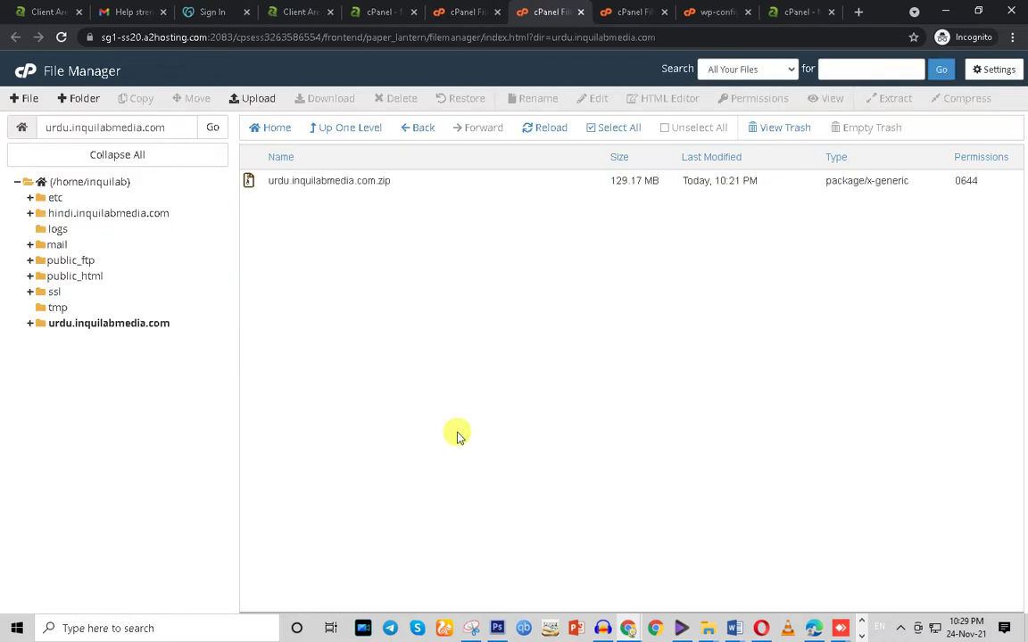
pyautogui.click(417, 181)
pyautogui.rightClick(419, 180)
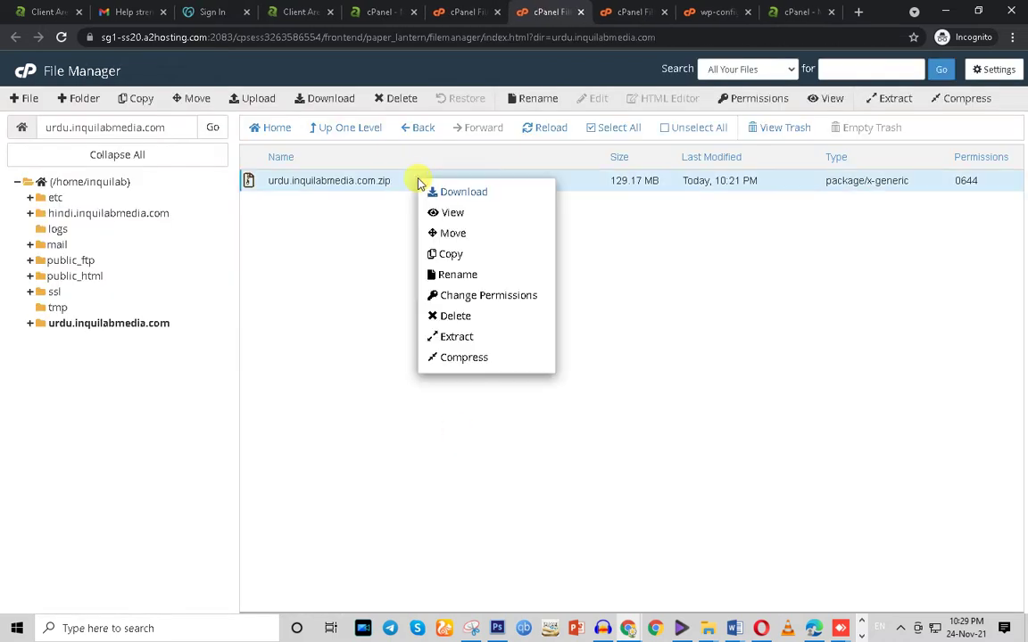
pyautogui.click(457, 338)
pyautogui.click(597, 406)
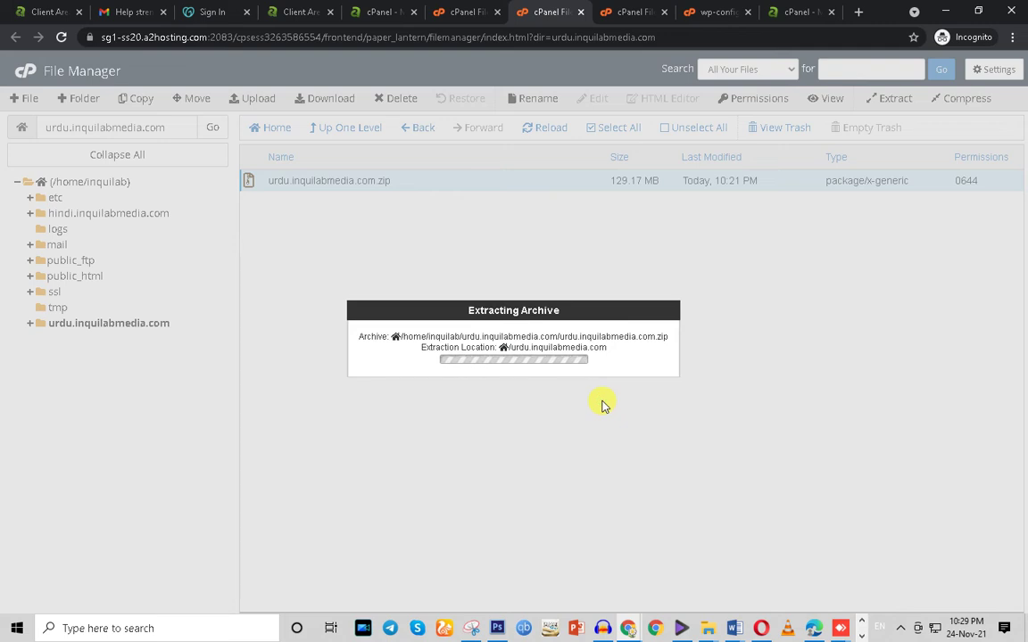
pyautogui.click(743, 478)
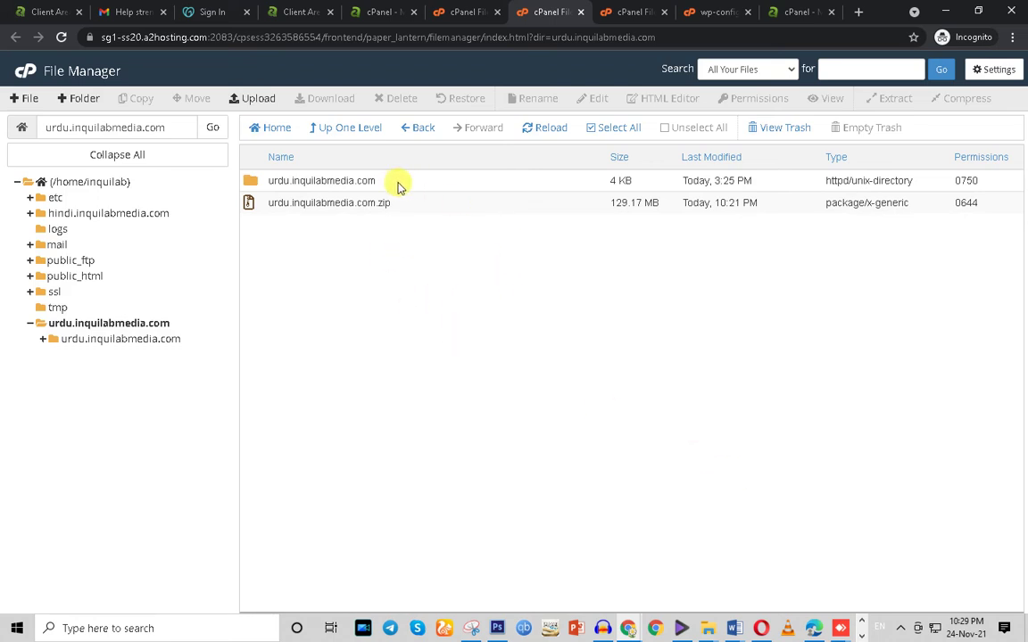
# Open the extracted nested urdu.inquilabmedia.com folder
pyautogui.click(168, 128)
pyautogui.hotkey('ctrl', 'a')
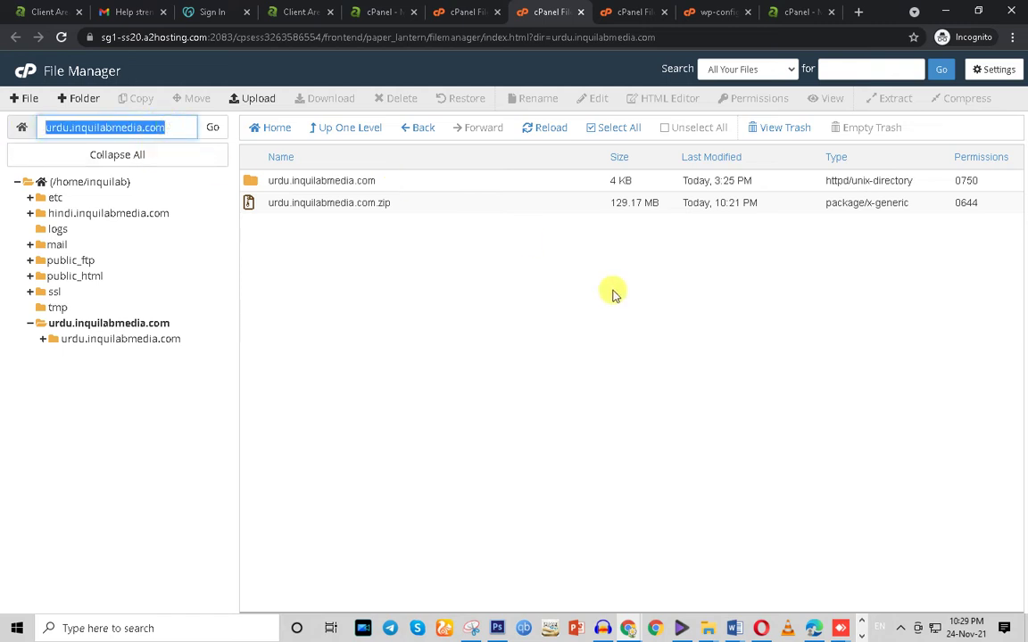
pyautogui.click(387, 182)
pyautogui.doubleClick(387, 182)
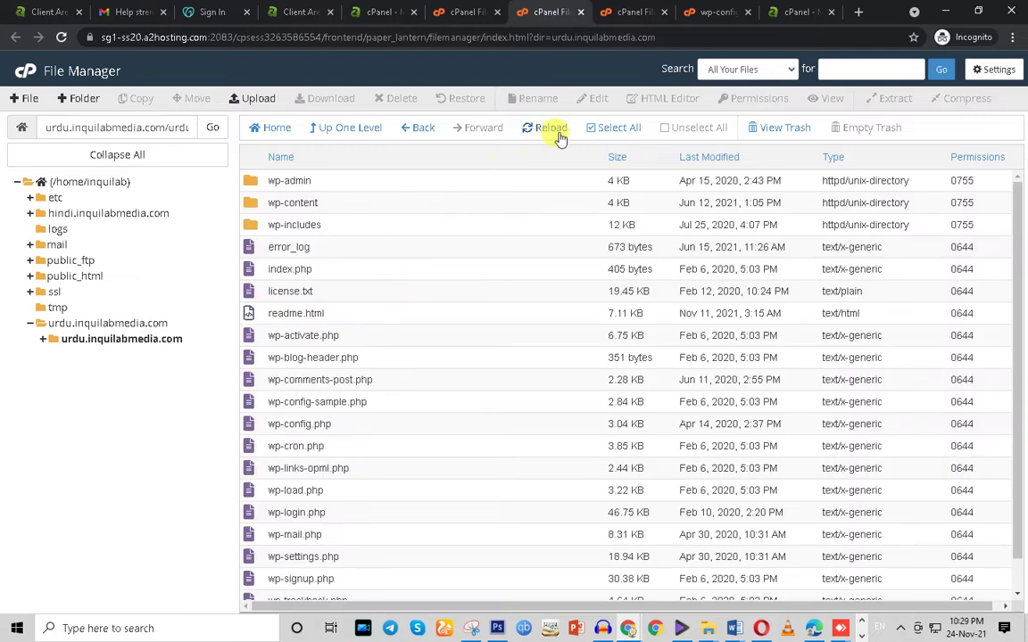
# Move all urdu WordPress files up into urdu.inquilabmedia.com, then open the hindi folder
pyautogui.click(610, 127)
pyautogui.click(189, 99)
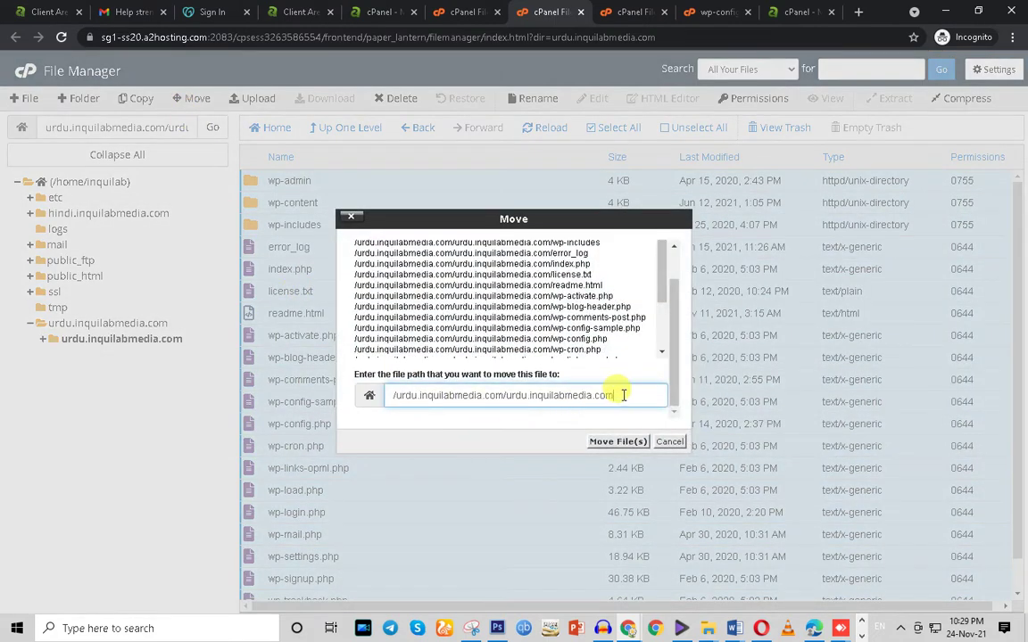
pyautogui.moveTo(624, 395); pyautogui.dragTo(524, 395)
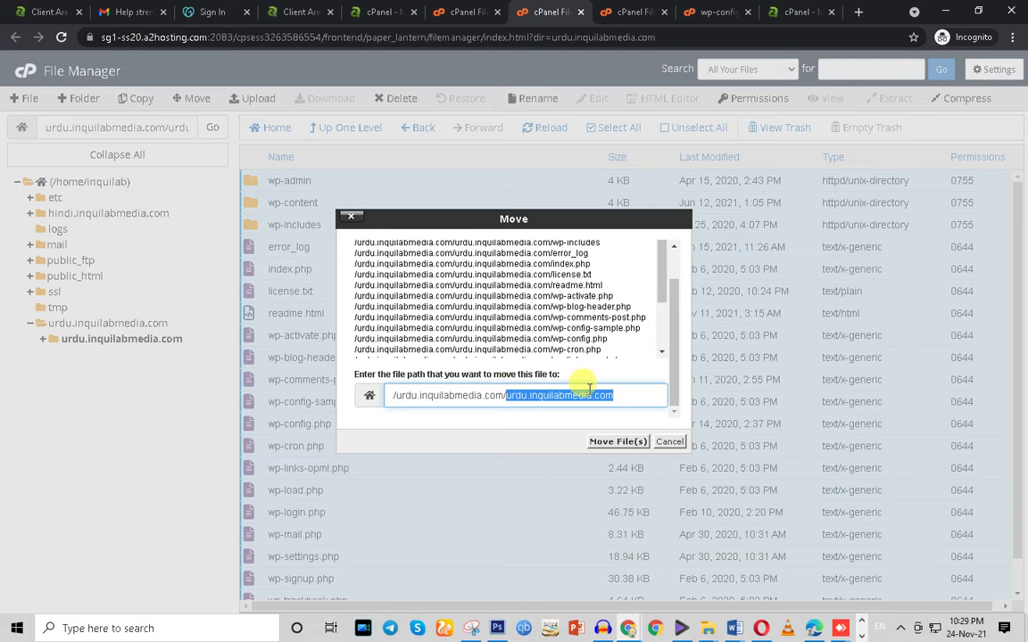
pyautogui.press('BackSpace')
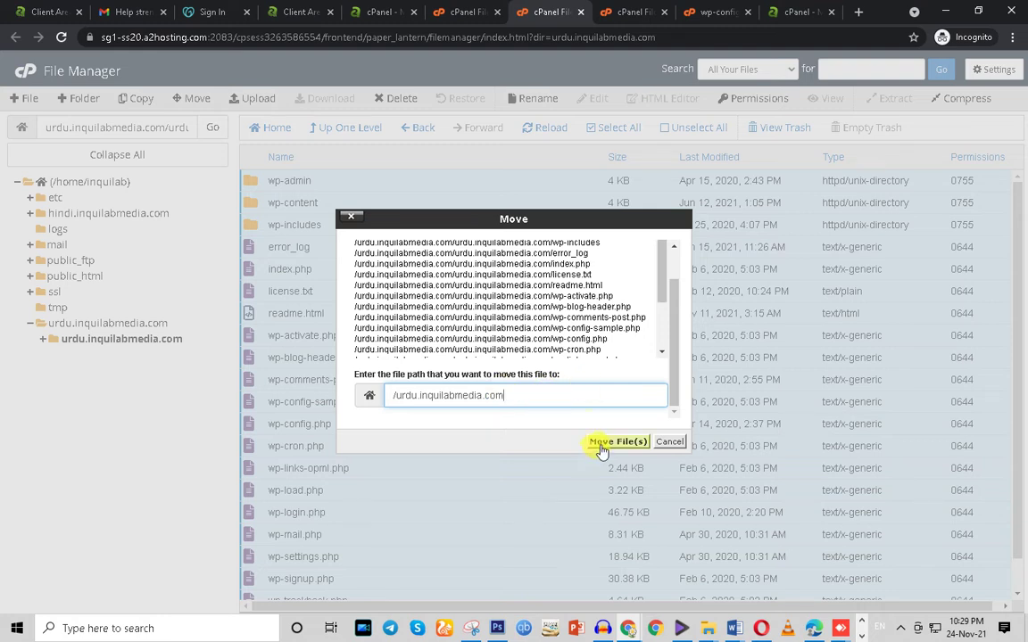
pyautogui.click(602, 443)
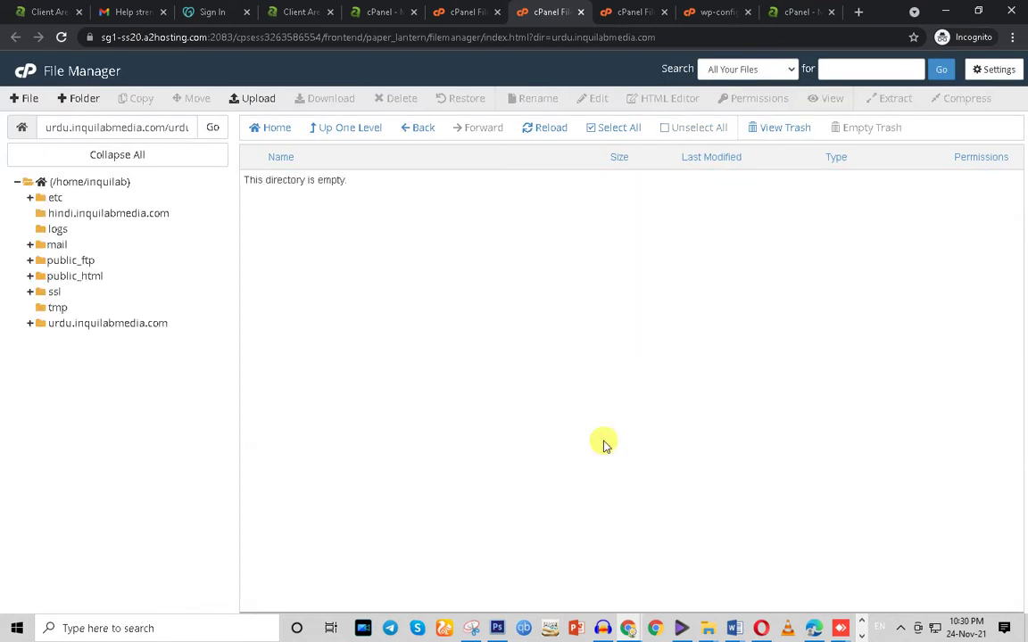
pyautogui.click(94, 211)
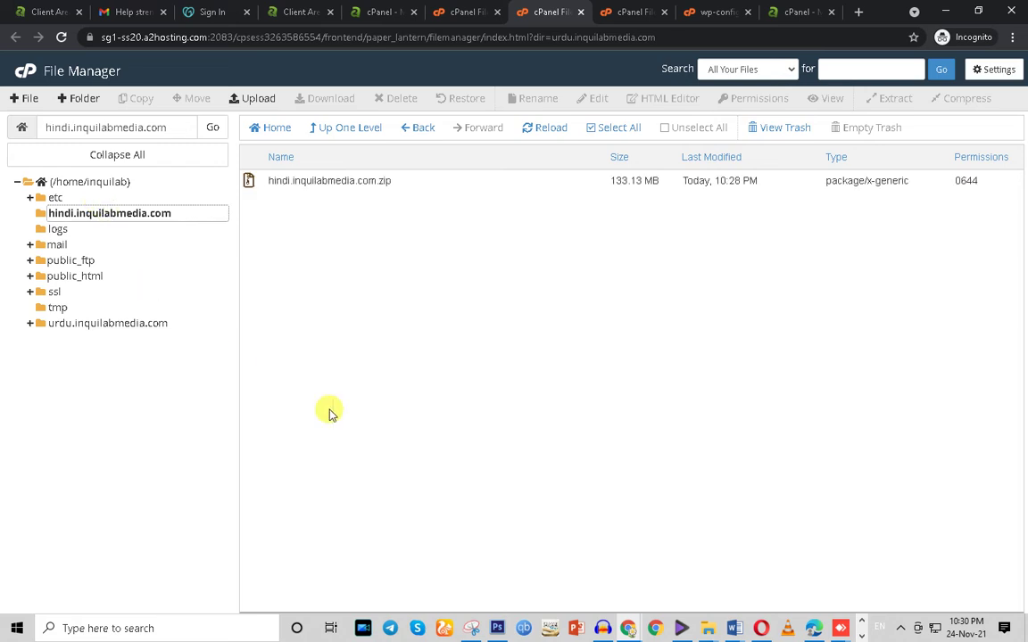
# Reopen the hindi.inquilabmedia.com folder from the home directory and refresh its listing
pyautogui.click(541, 130)
pyautogui.click(93, 214)
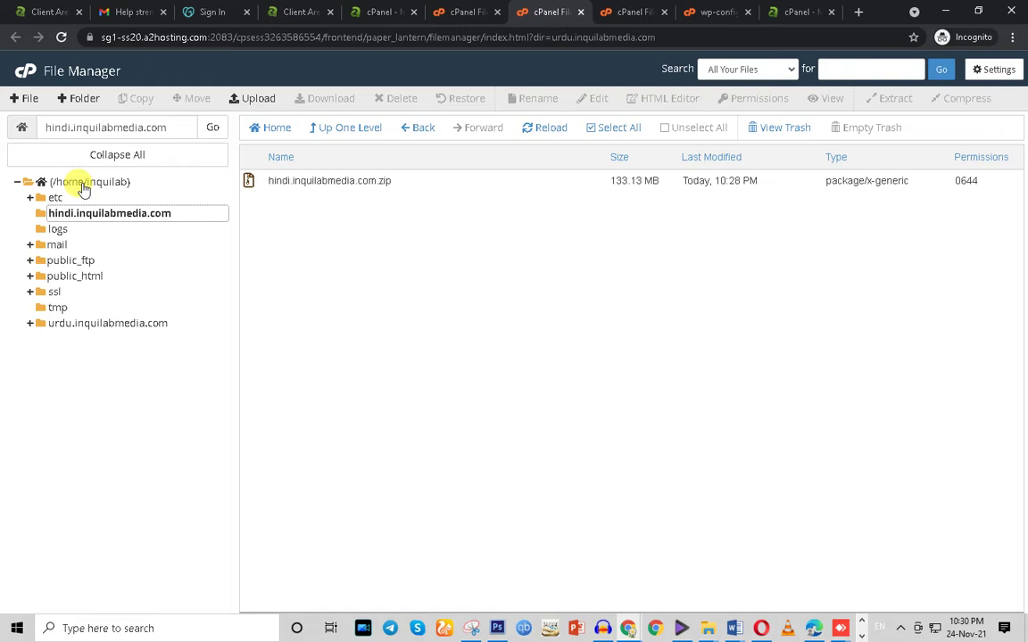
pyautogui.click(82, 182)
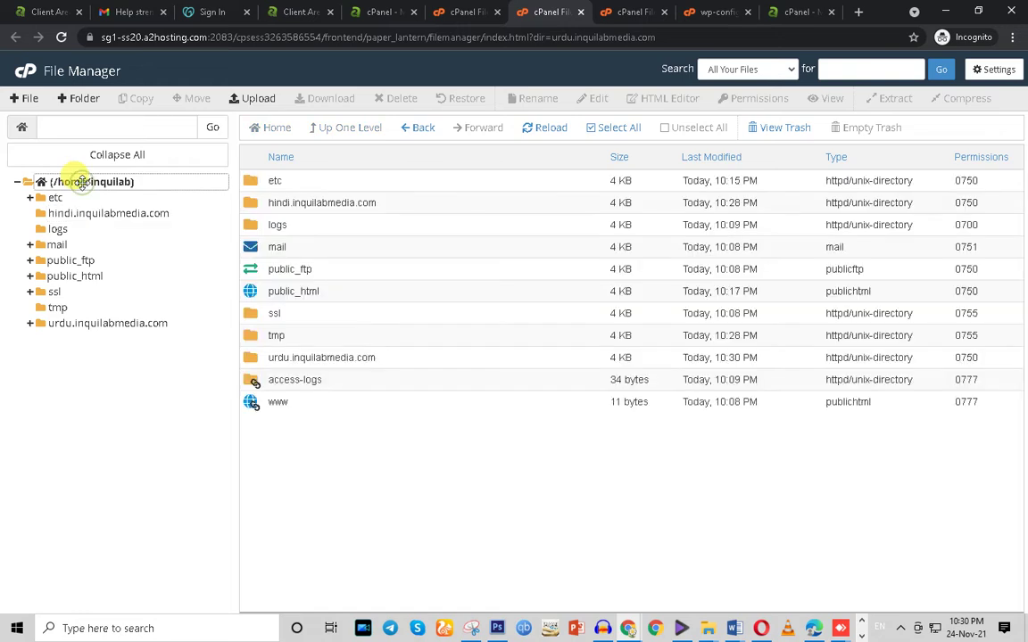
pyautogui.click(374, 205)
pyautogui.doubleClick(384, 203)
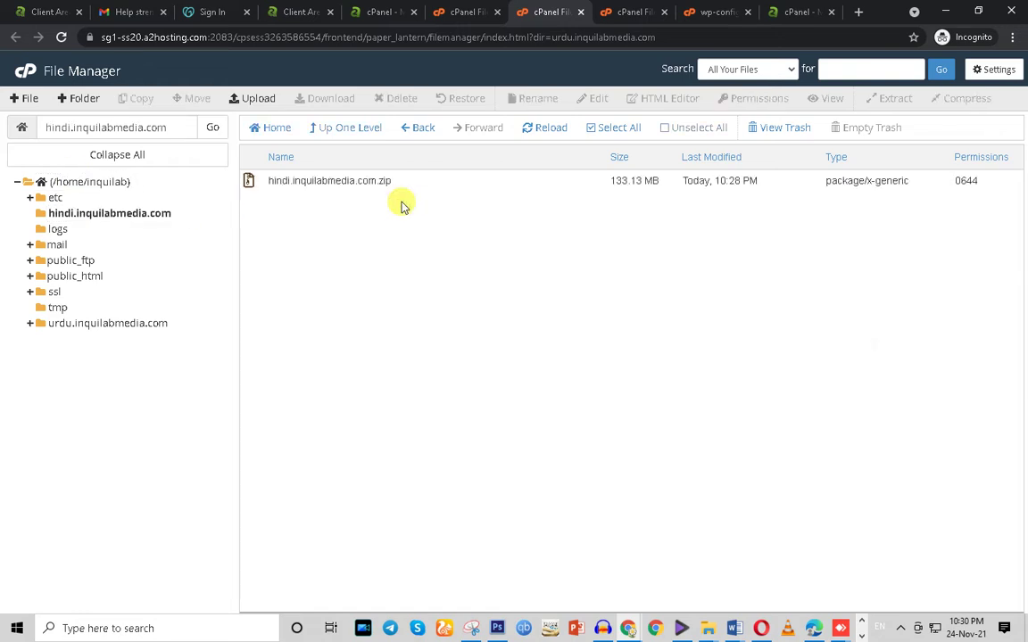
pyautogui.rightClick(419, 292)
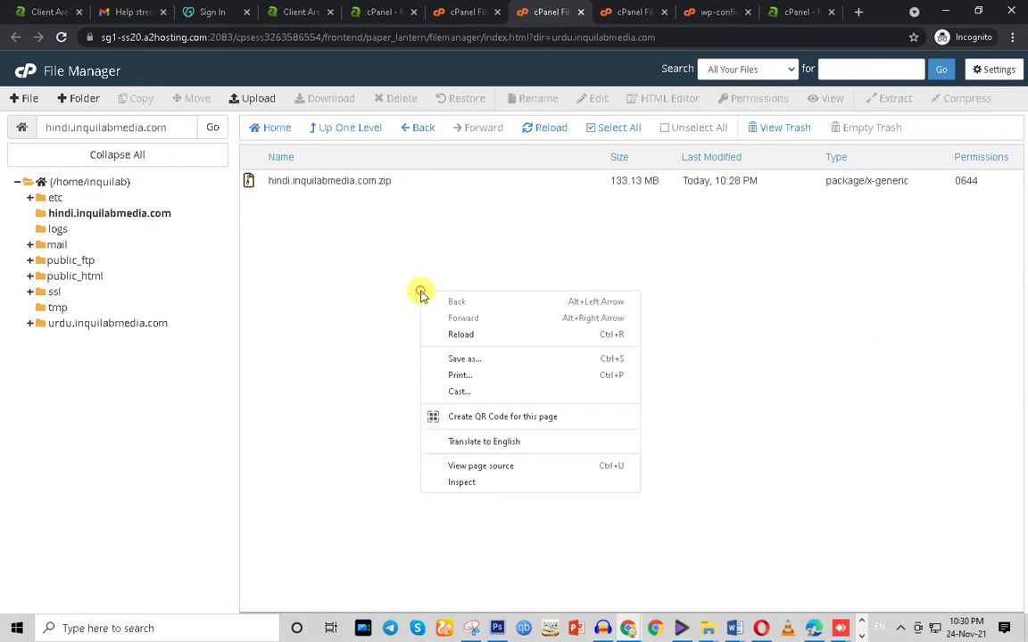
pyautogui.click(359, 380)
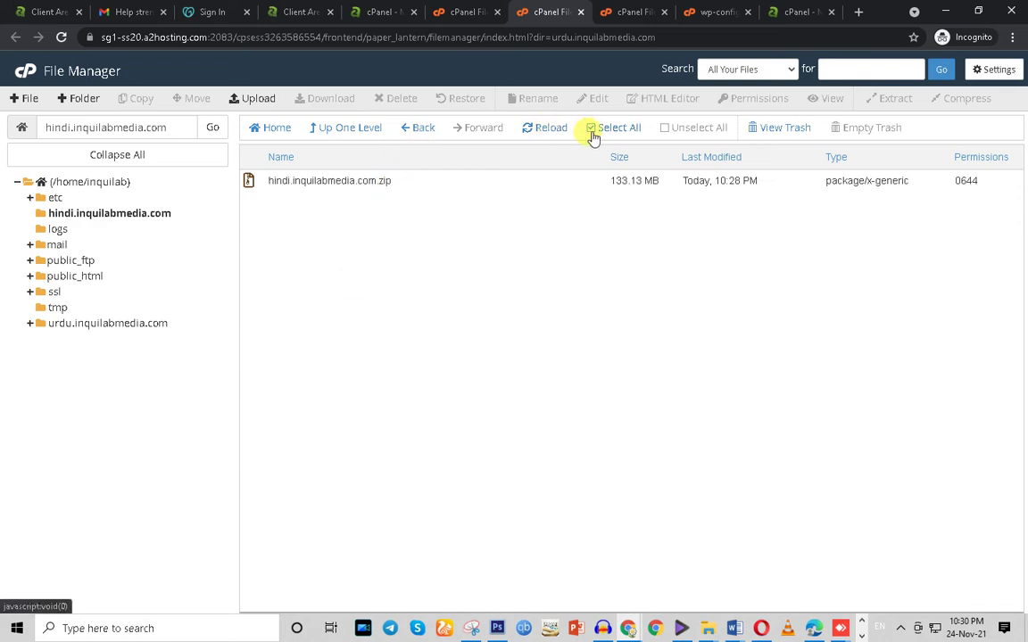
pyautogui.click(548, 129)
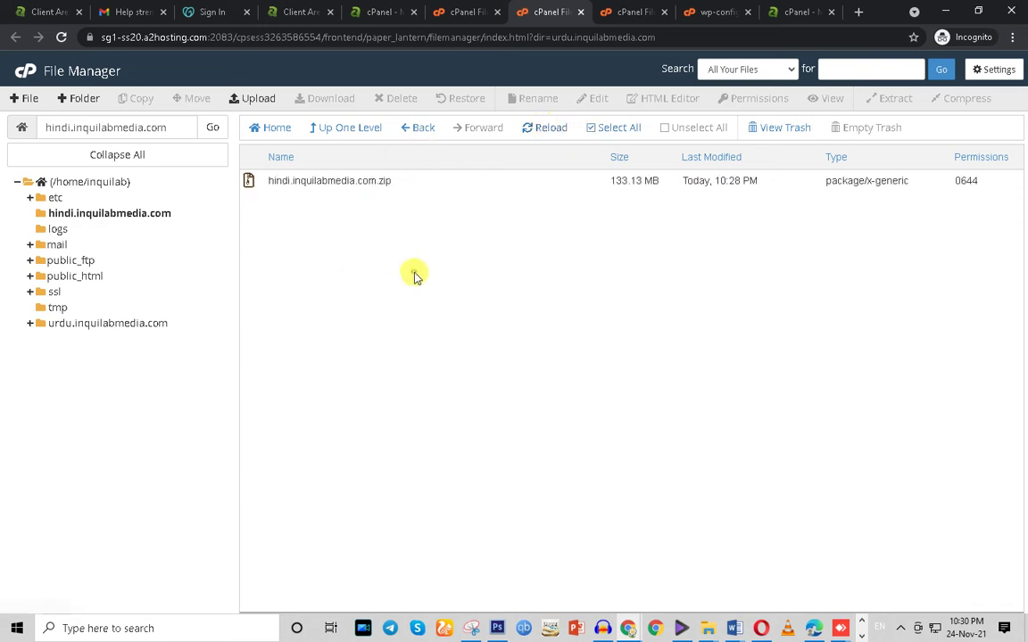
# Extract hindi.inquilabmedia.com.zip in place and close the extraction results
pyautogui.click(410, 181)
pyautogui.rightClick(410, 182)
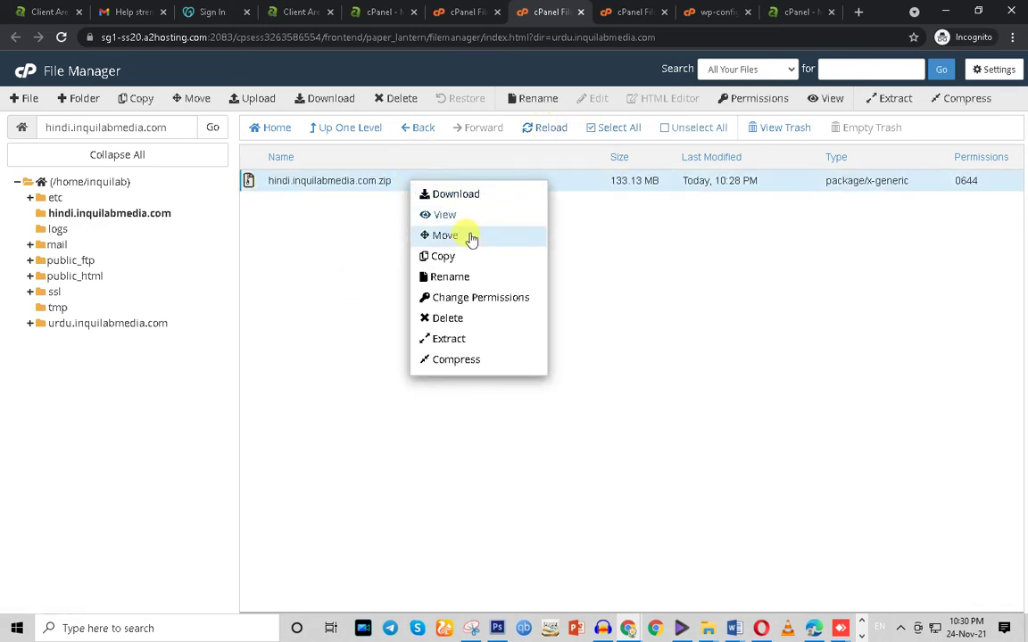
pyautogui.click(451, 339)
pyautogui.click(589, 409)
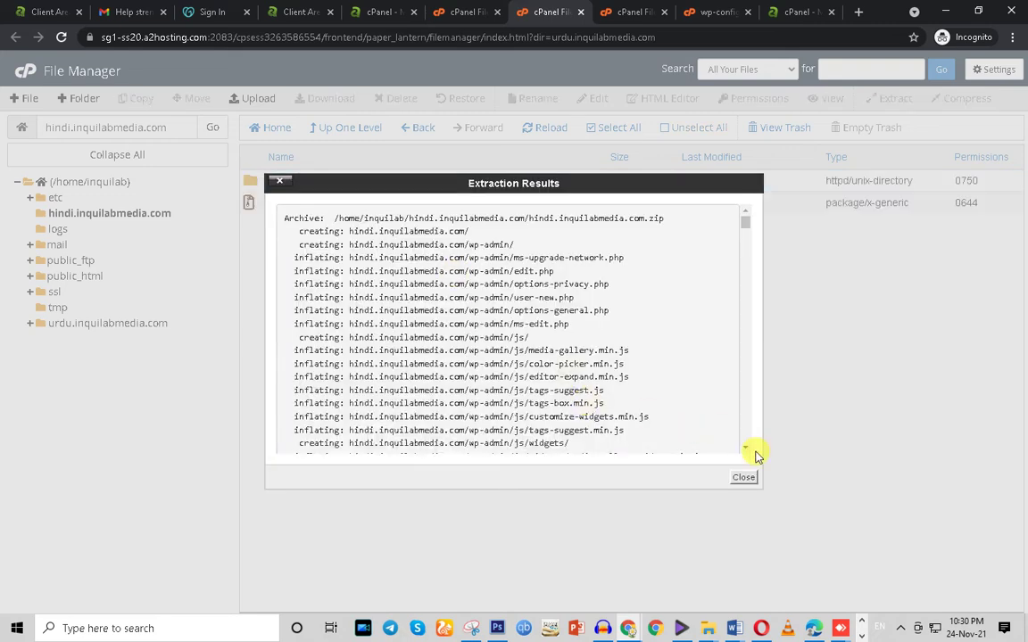
pyautogui.moveTo(743, 225); pyautogui.dragTo(746, 451)
pyautogui.click(742, 479)
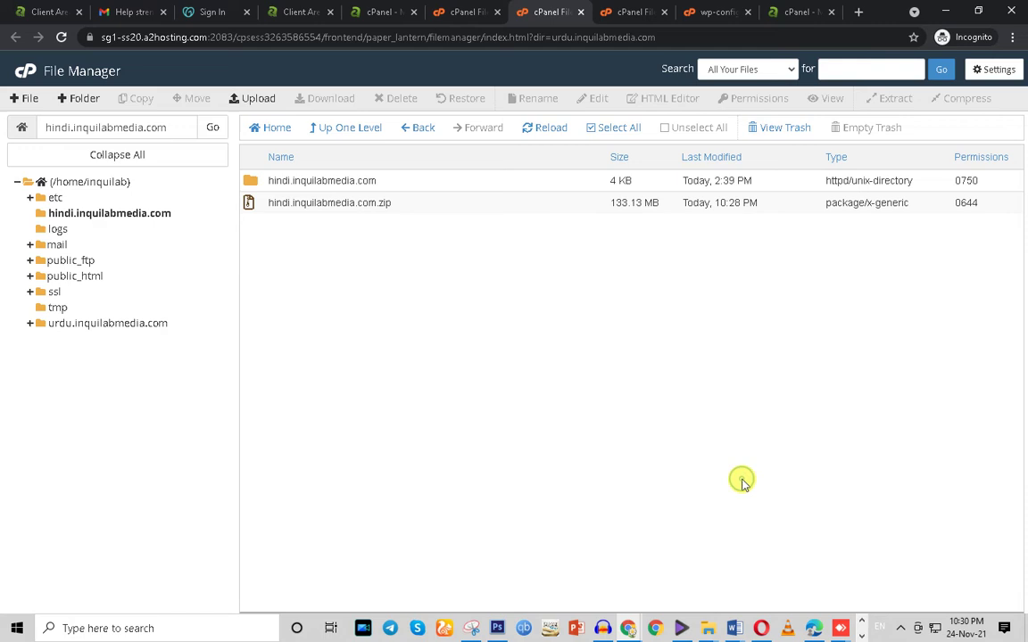
# Select all extracted WordPress files and copy them up to /hindi.inquilabmedia.com
pyautogui.doubleClick(403, 182)
pyautogui.moveTo(1023, 366); pyautogui.dragTo(1003, 184)
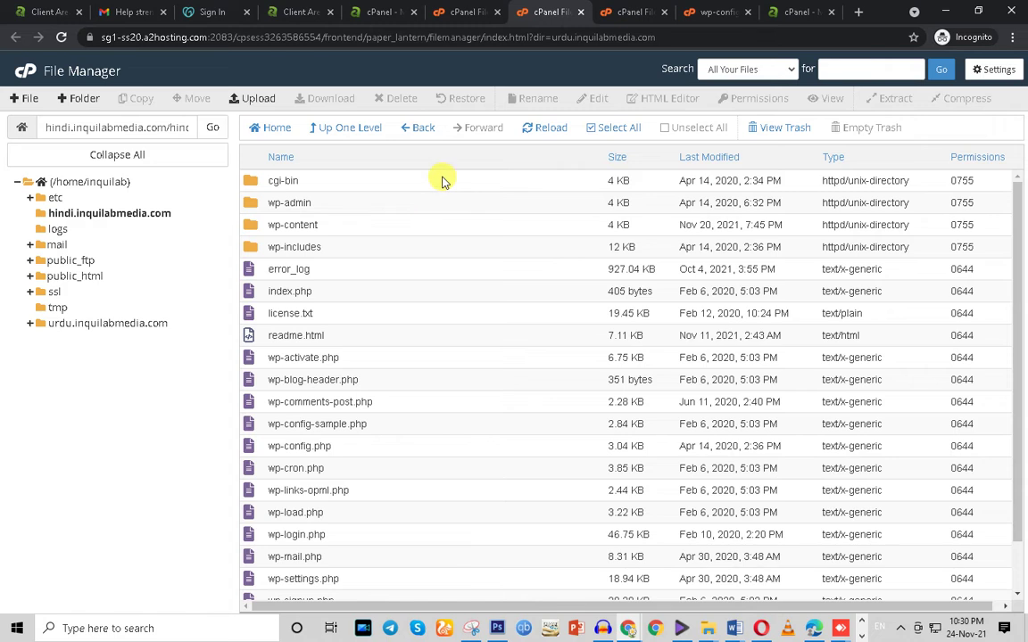
pyautogui.click(604, 128)
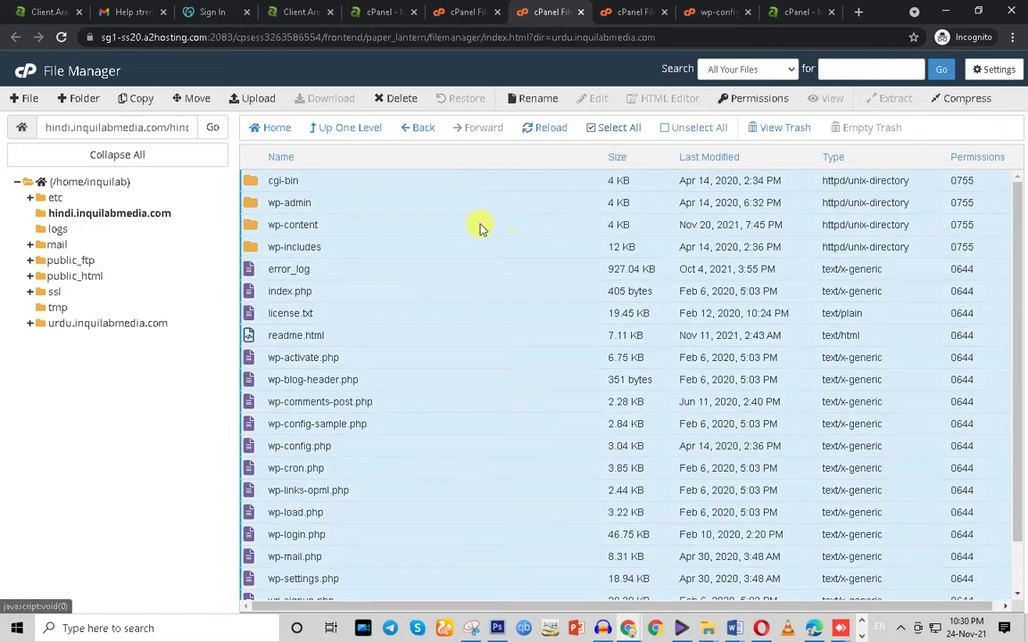
pyautogui.click(191, 99)
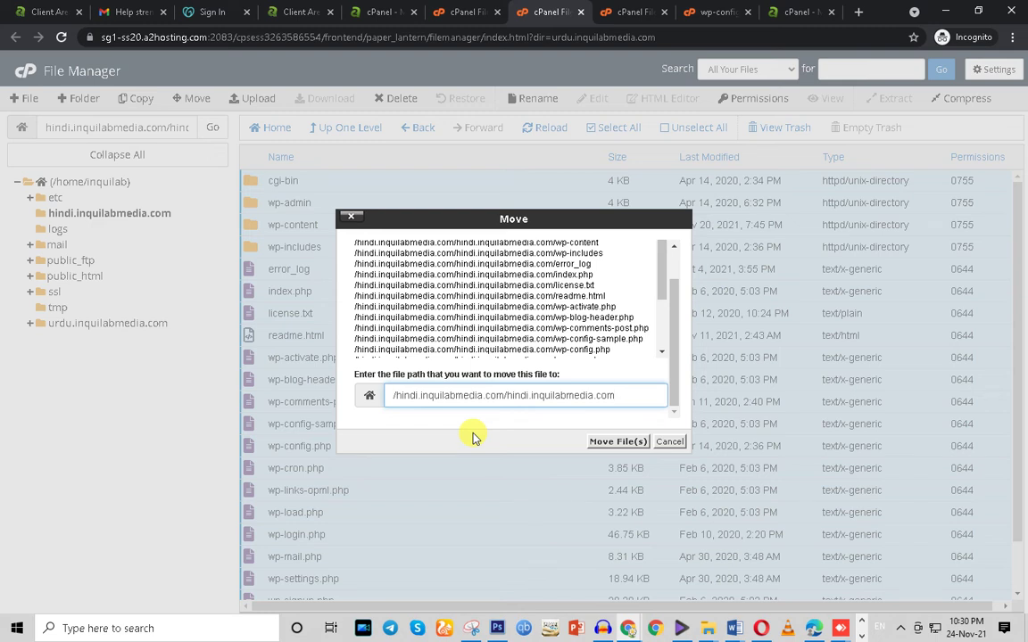
pyautogui.moveTo(504, 395); pyautogui.dragTo(625, 394)
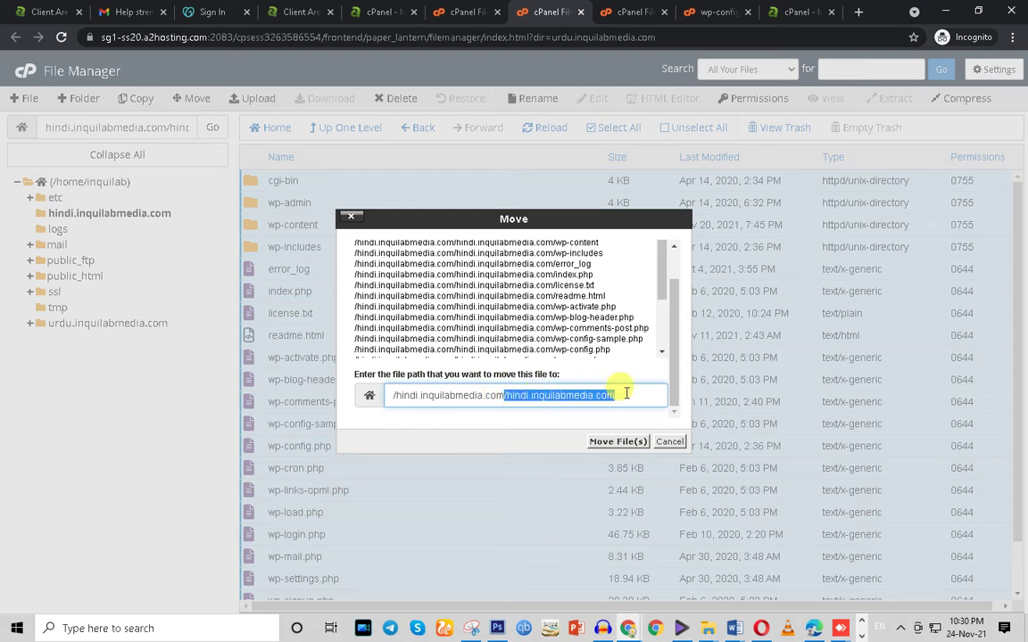
pyautogui.click(668, 441)
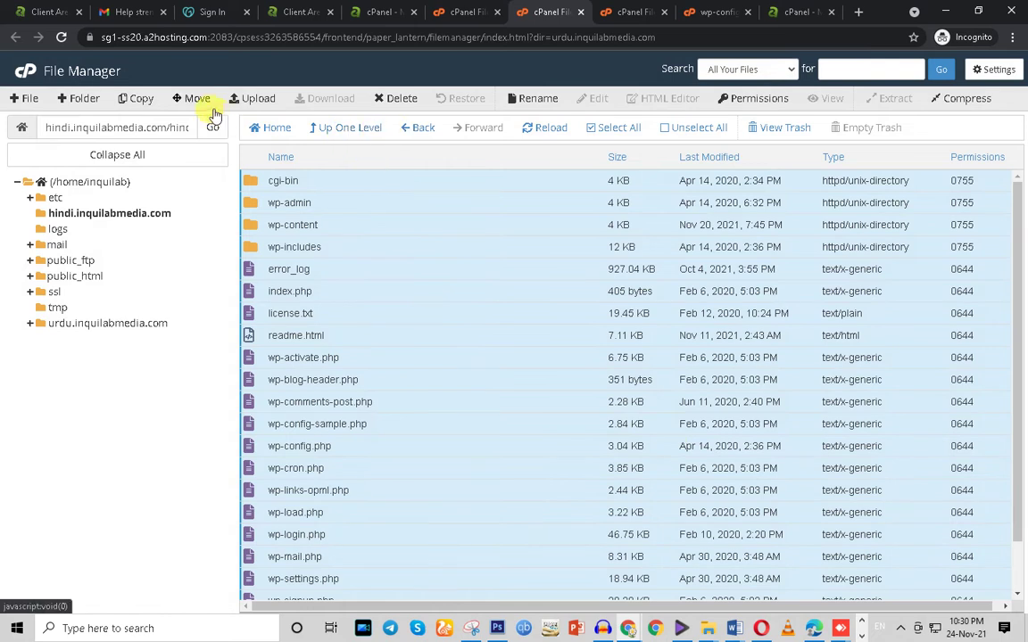
pyautogui.click(136, 99)
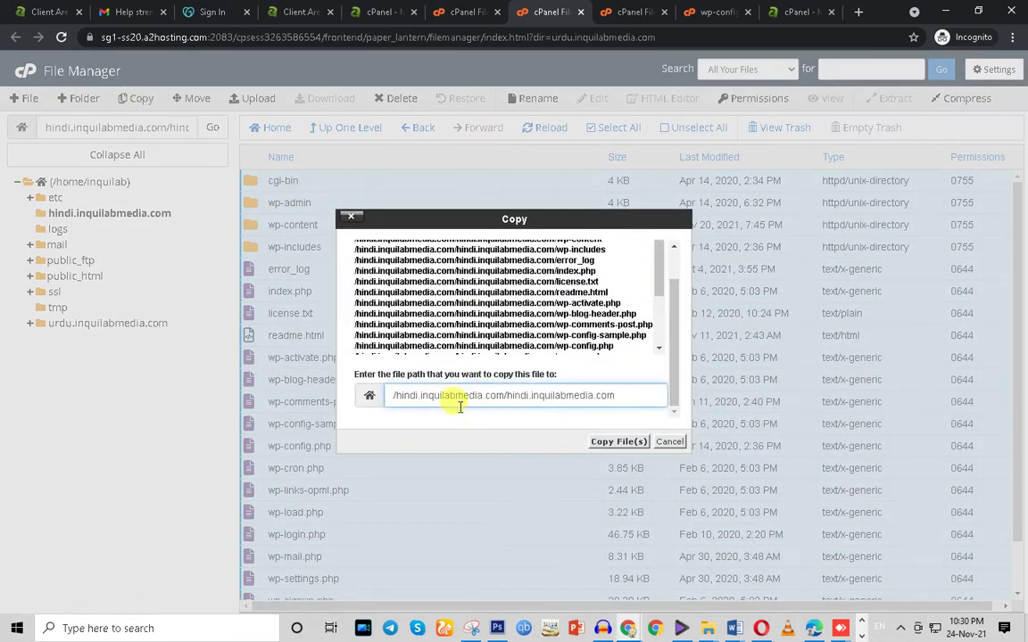
pyautogui.moveTo(505, 395); pyautogui.dragTo(619, 396)
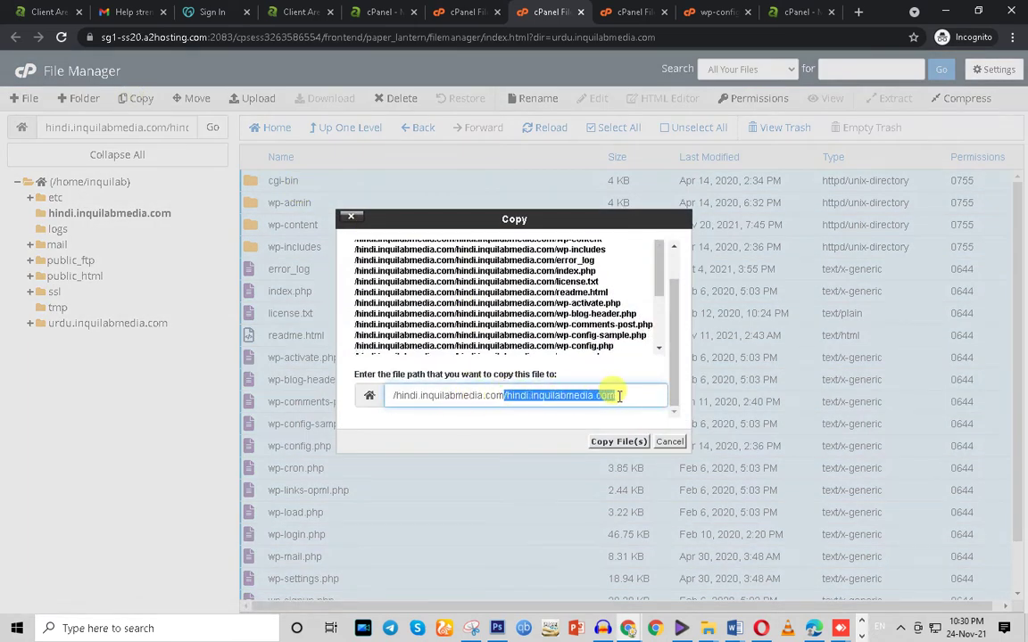
pyautogui.press('BackSpace')
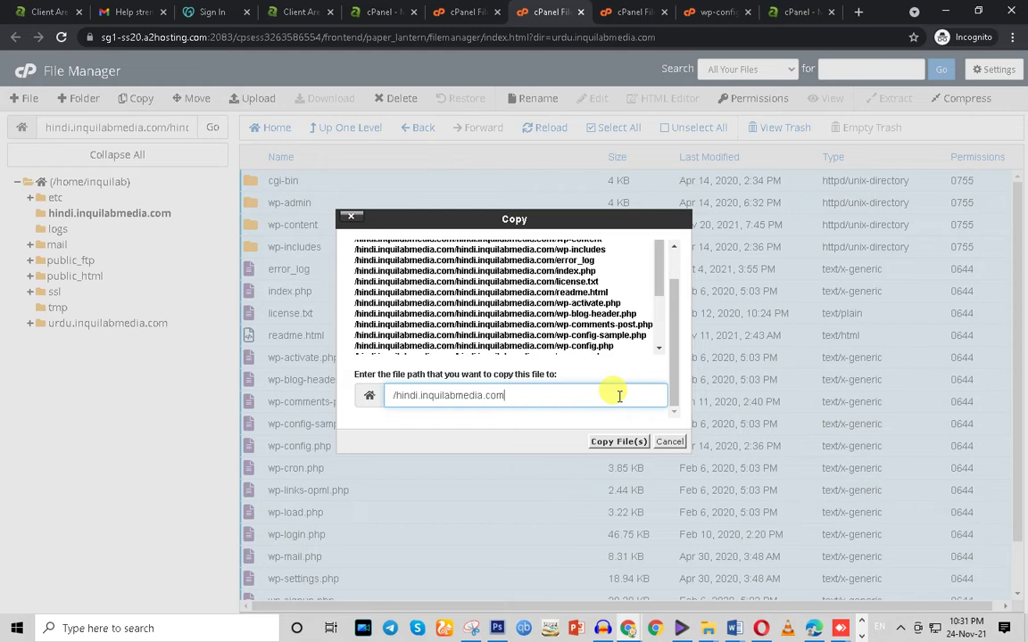
pyautogui.click(610, 443)
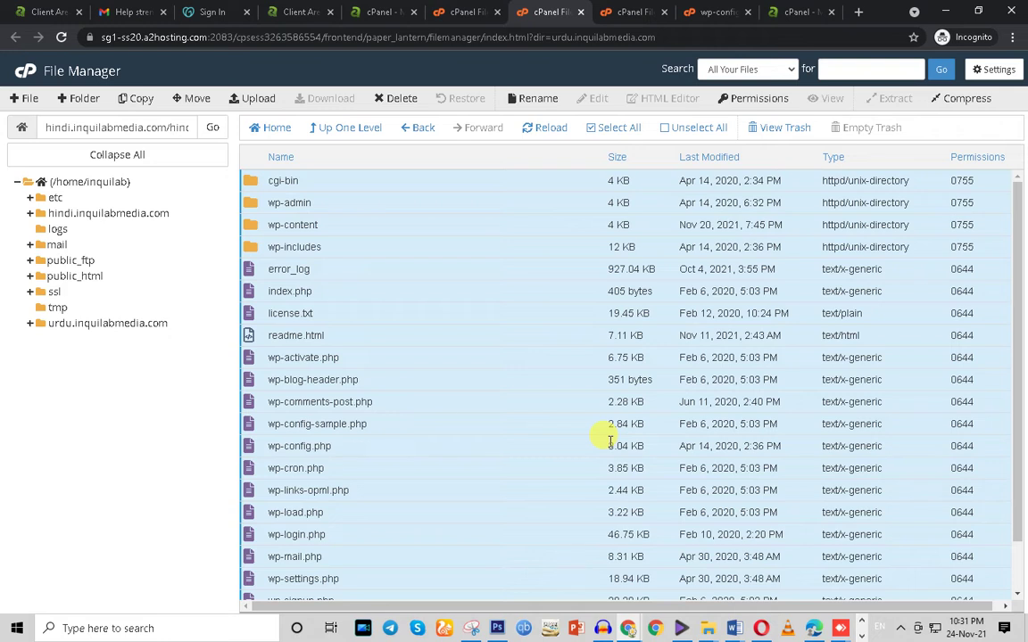
# Check the hindi.inquilabmedia.com folder contents and select the leftover nested hindi.inquilabmedia.com folder
pyautogui.click(66, 211)
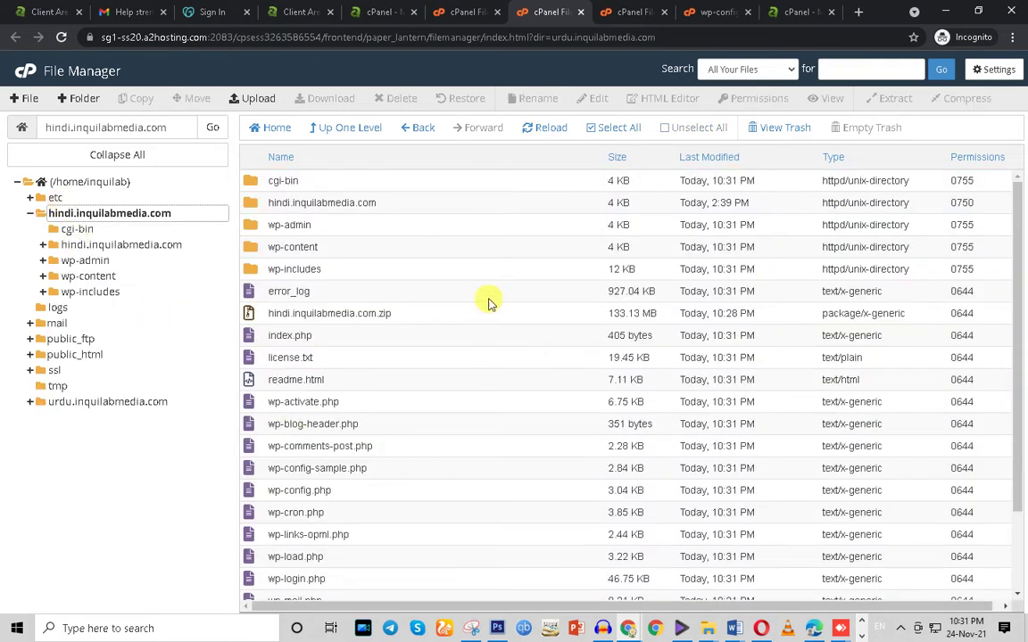
pyautogui.doubleClick(386, 204)
pyautogui.click(415, 128)
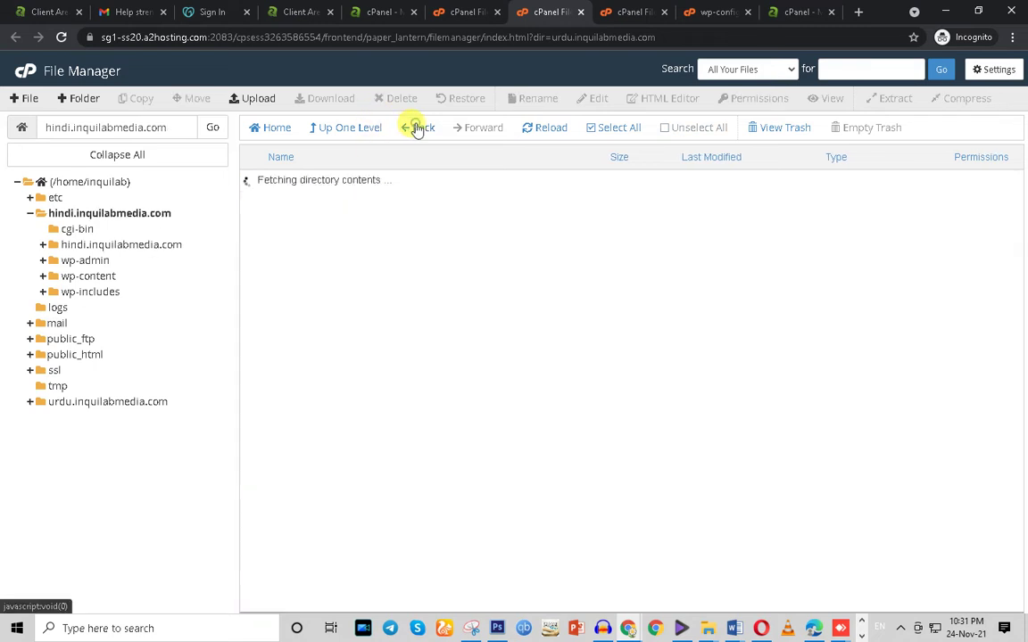
pyautogui.click(395, 207)
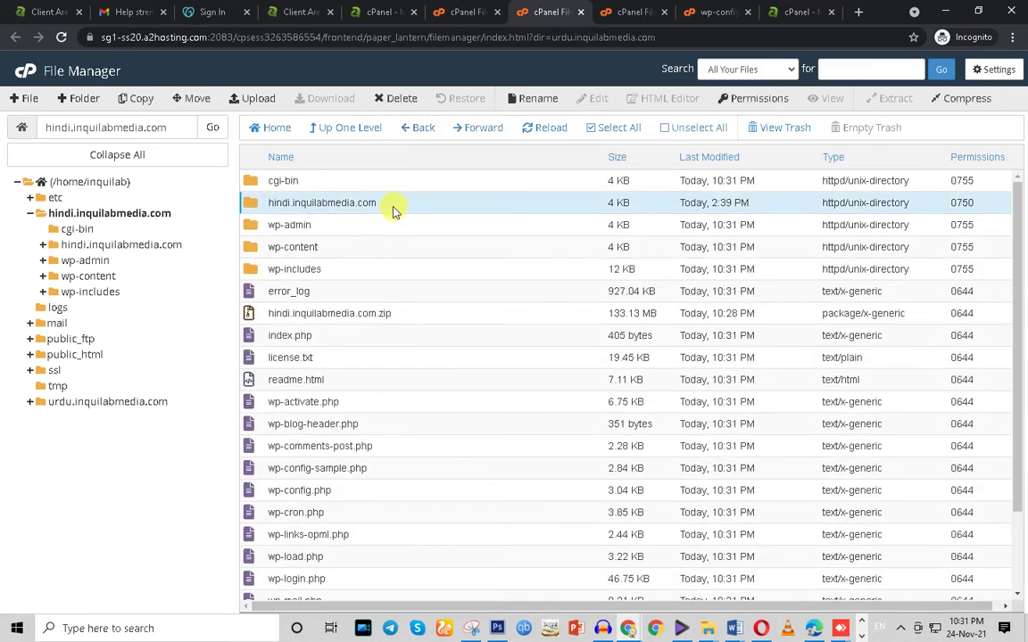
# Permanently delete the nested hindi.inquilabmedia.com folder, skipping the trash
pyautogui.click(393, 98)
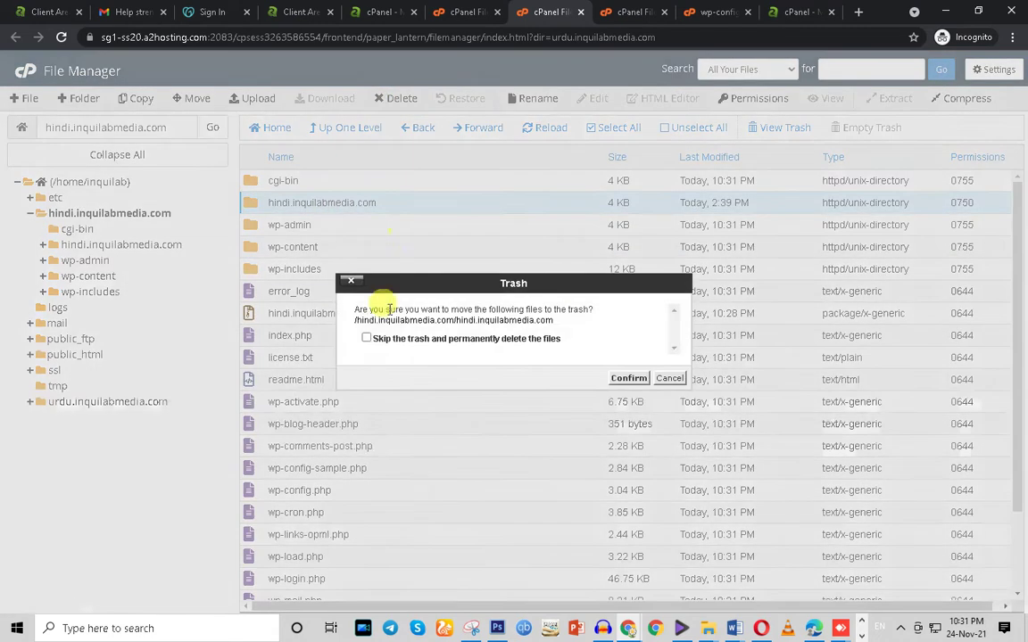
pyautogui.click(366, 339)
pyautogui.click(628, 378)
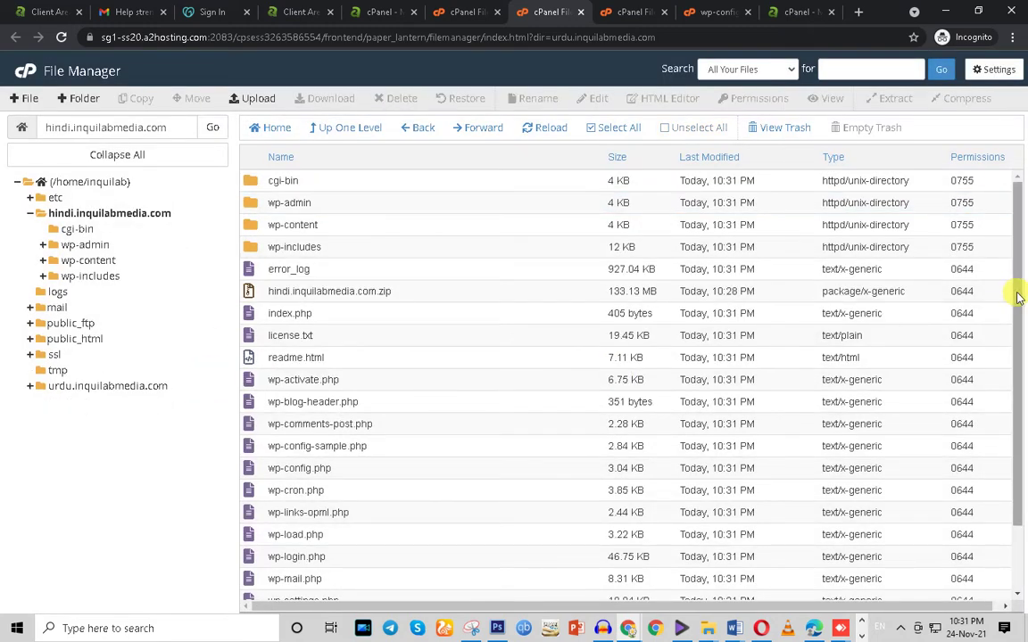
# Open the hindi site's wp-config.php for editing
pyautogui.moveTo(1017, 297); pyautogui.dragTo(1012, 356)
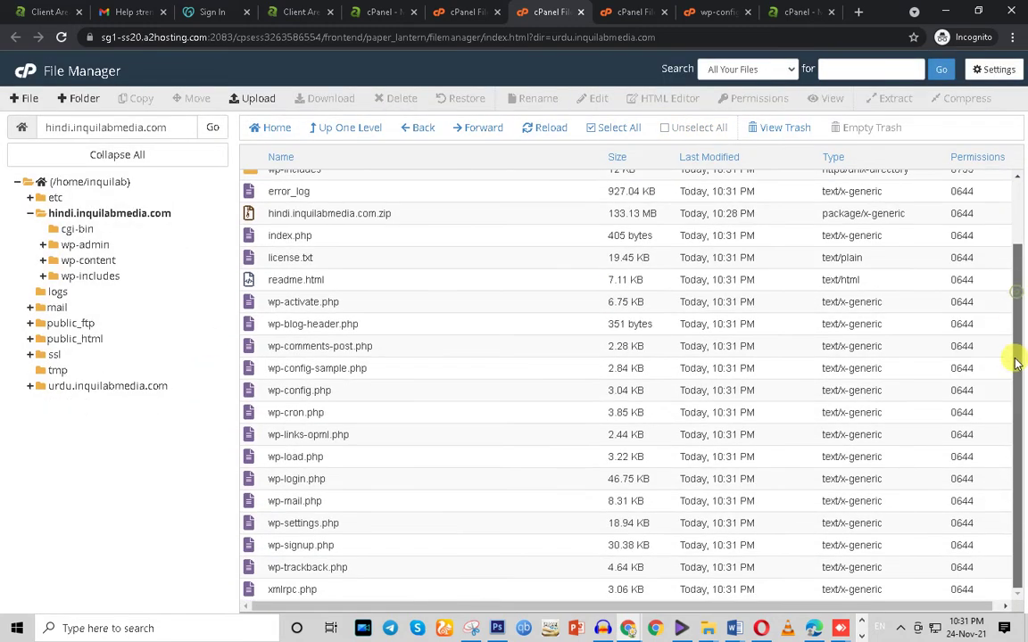
pyautogui.click(343, 391)
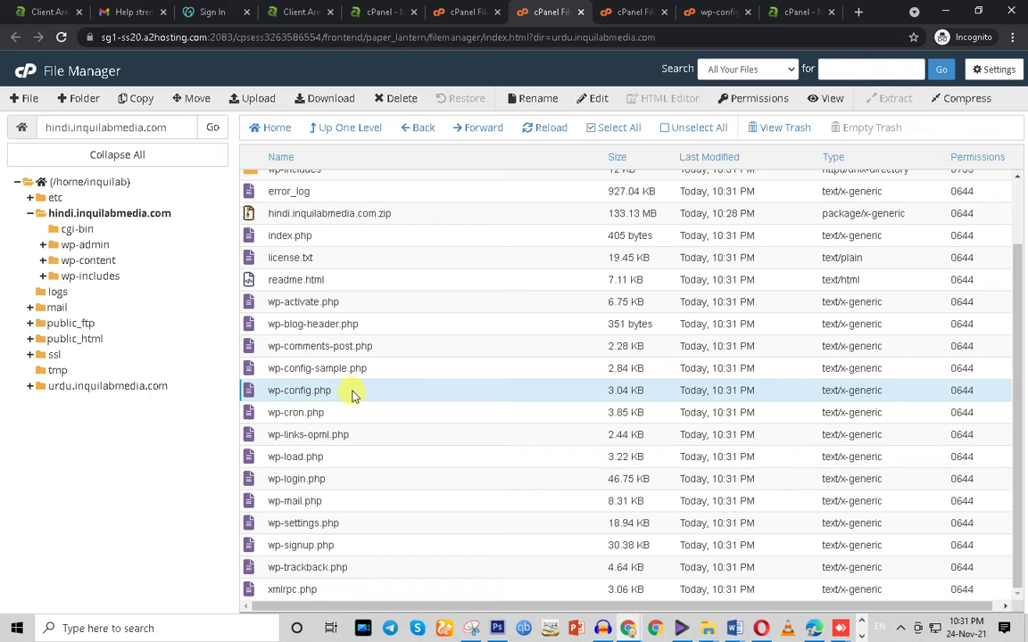
pyautogui.click(592, 98)
# In the wp-config.php code editor, review the DB name and user, and copy the DB_PASSWORD value
pyautogui.click(633, 441)
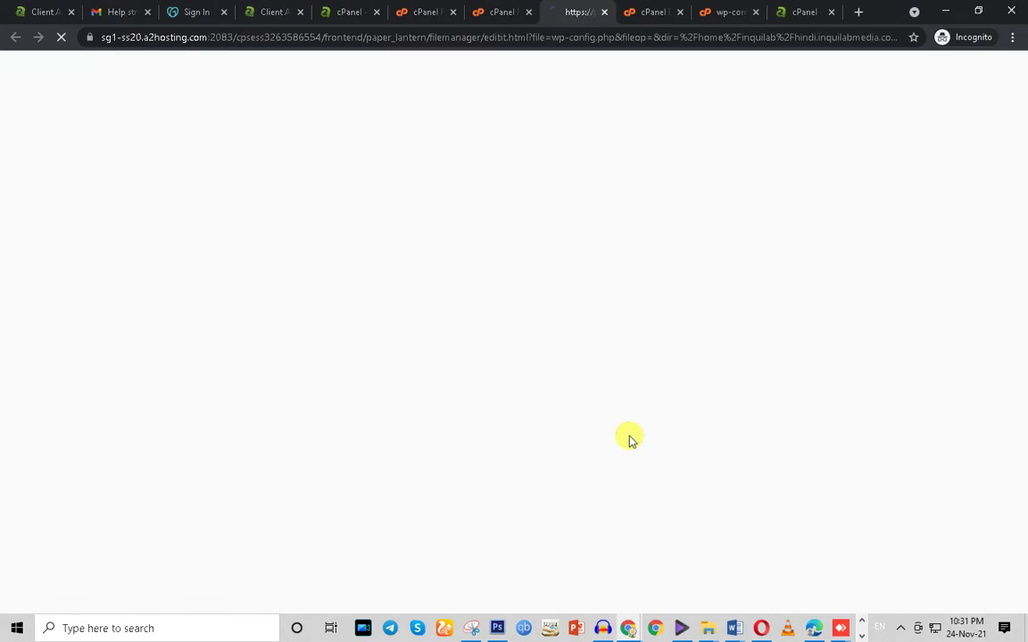
pyautogui.moveTo(1023, 328); pyautogui.dragTo(1019, 371)
pyautogui.moveTo(139, 183); pyautogui.dragTo(209, 181)
pyautogui.moveTo(138, 215); pyautogui.dragTo(204, 212)
pyautogui.moveTo(157, 244); pyautogui.dragTo(188, 243)
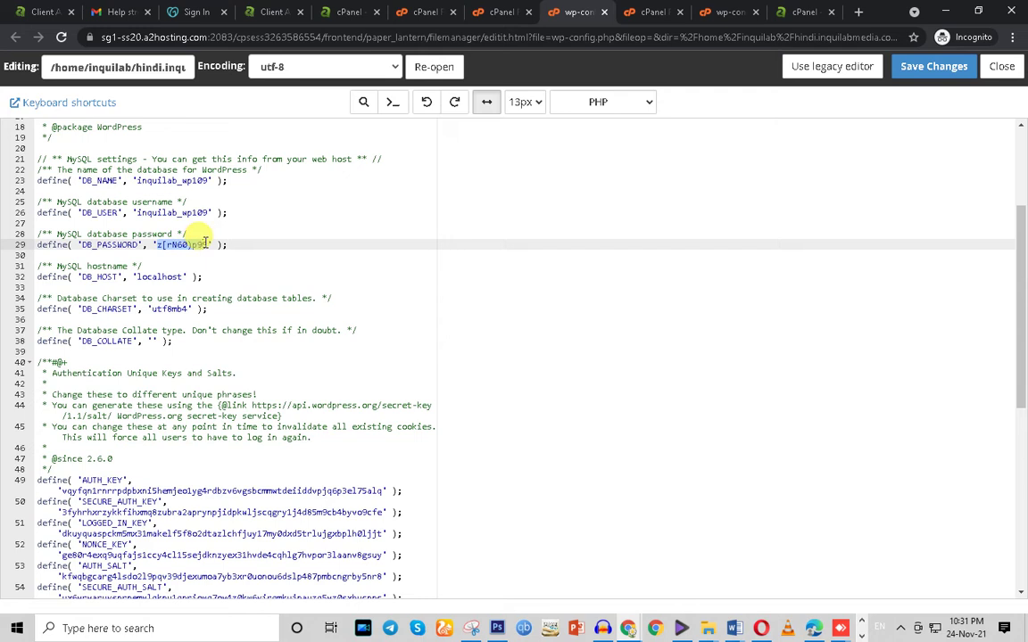
pyautogui.moveTo(201, 250); pyautogui.dragTo(210, 246)
pyautogui.rightClick(258, 246)
pyautogui.click(257, 289)
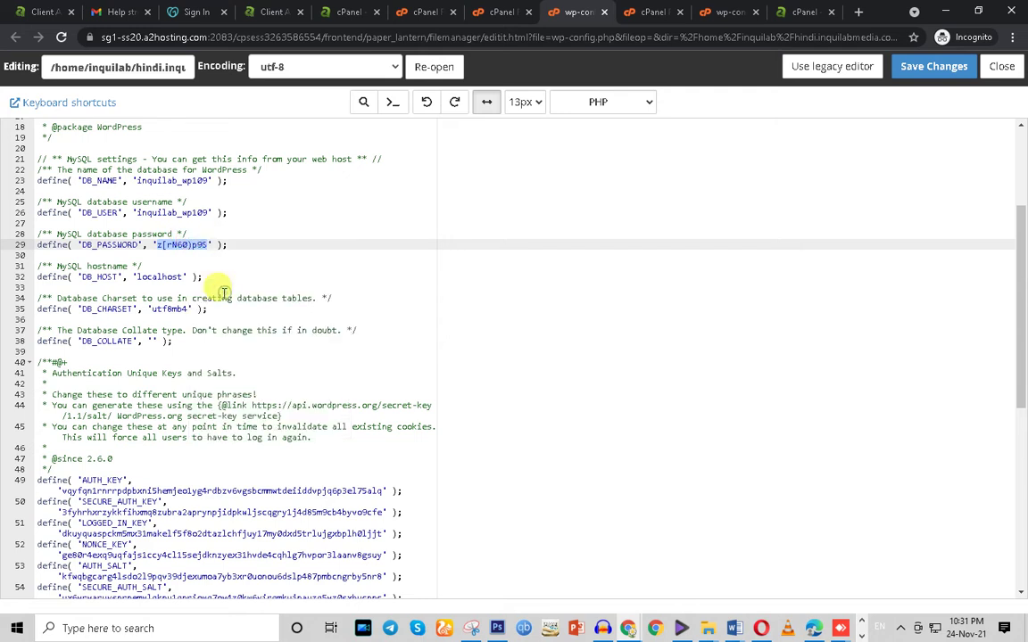
pyautogui.click(332, 12)
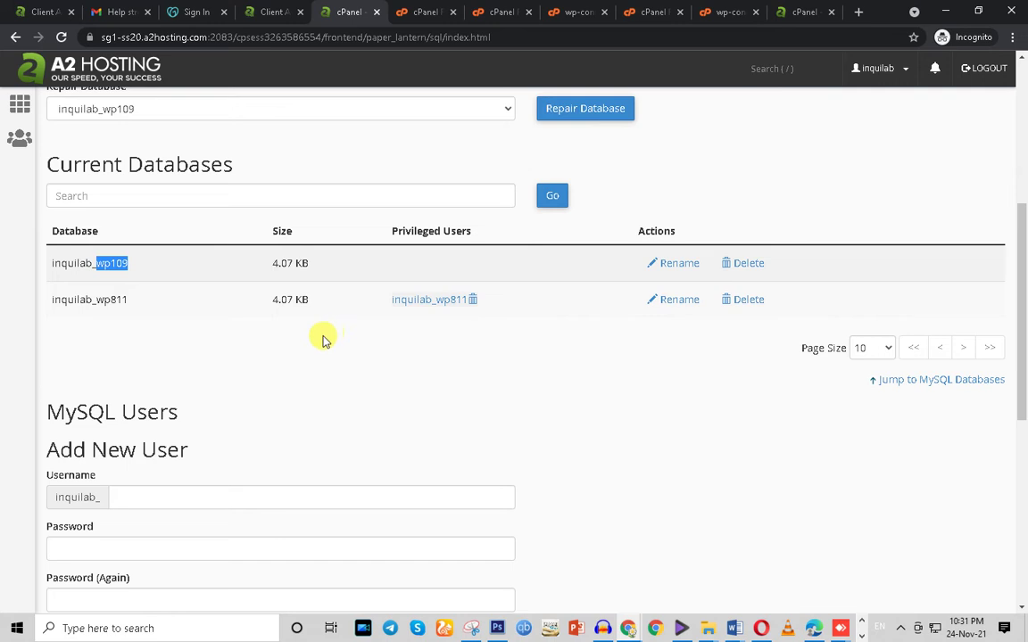
# Create MySQL user inquilab_wp109 using the copied wp-config password in both password fields
pyautogui.click(257, 385)
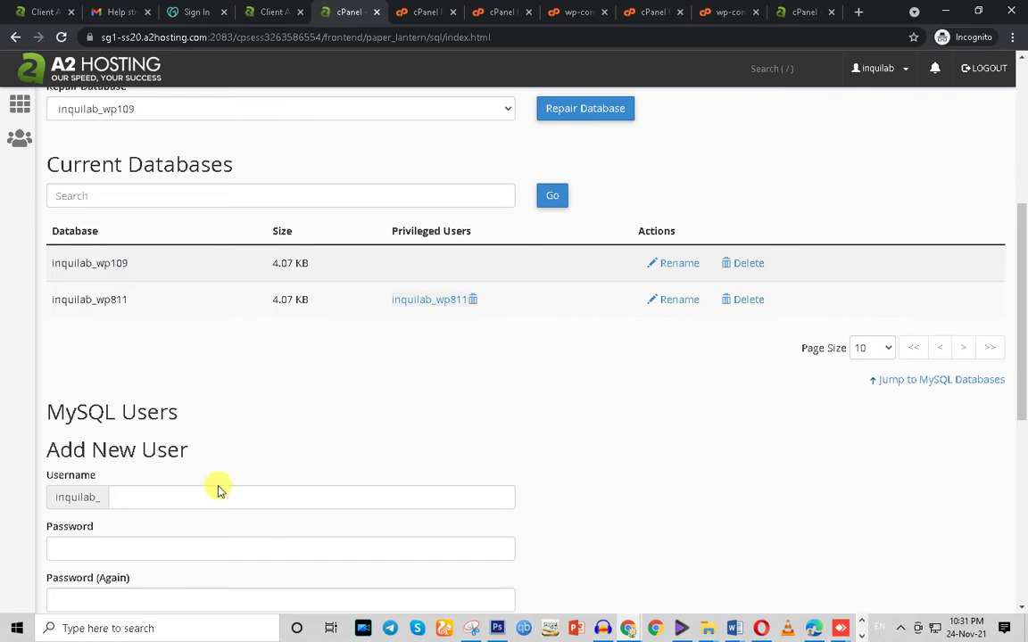
pyautogui.click(140, 502)
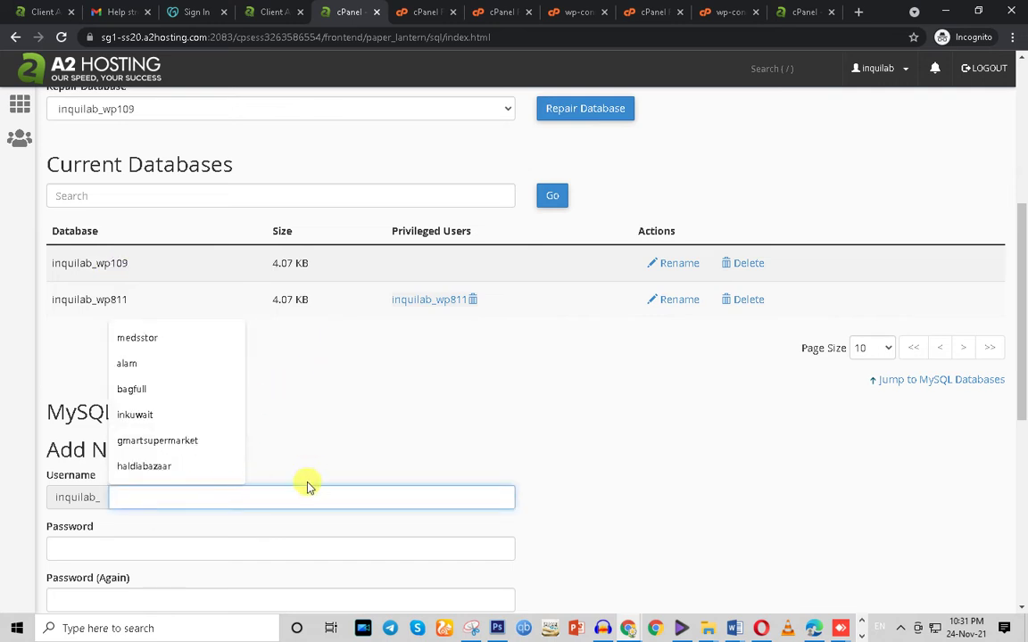
pyautogui.write('wp109')
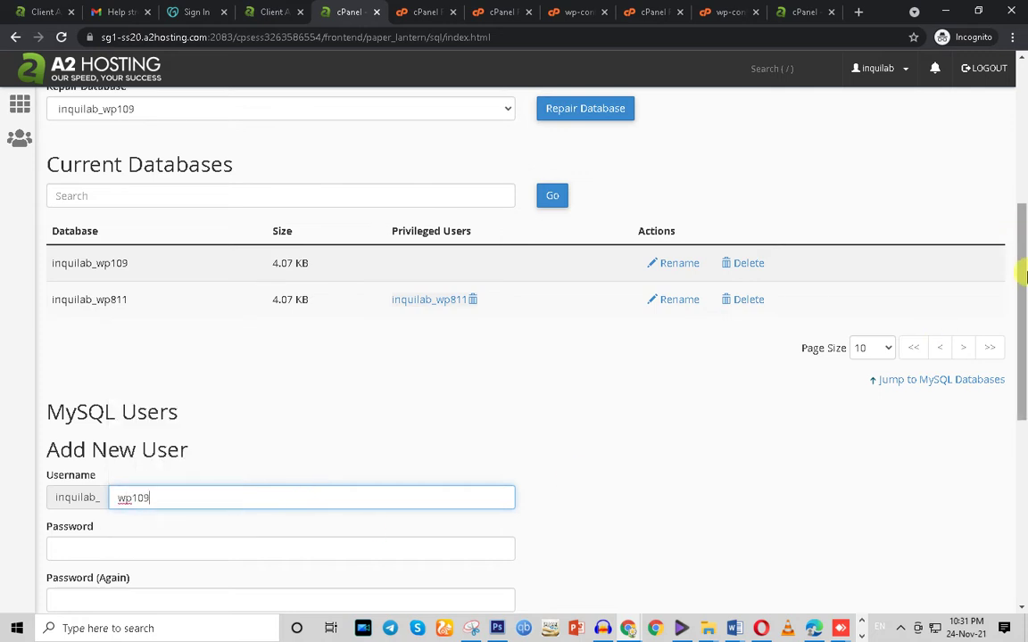
pyautogui.scroll(-4, 555, 441)
pyautogui.click(104, 188)
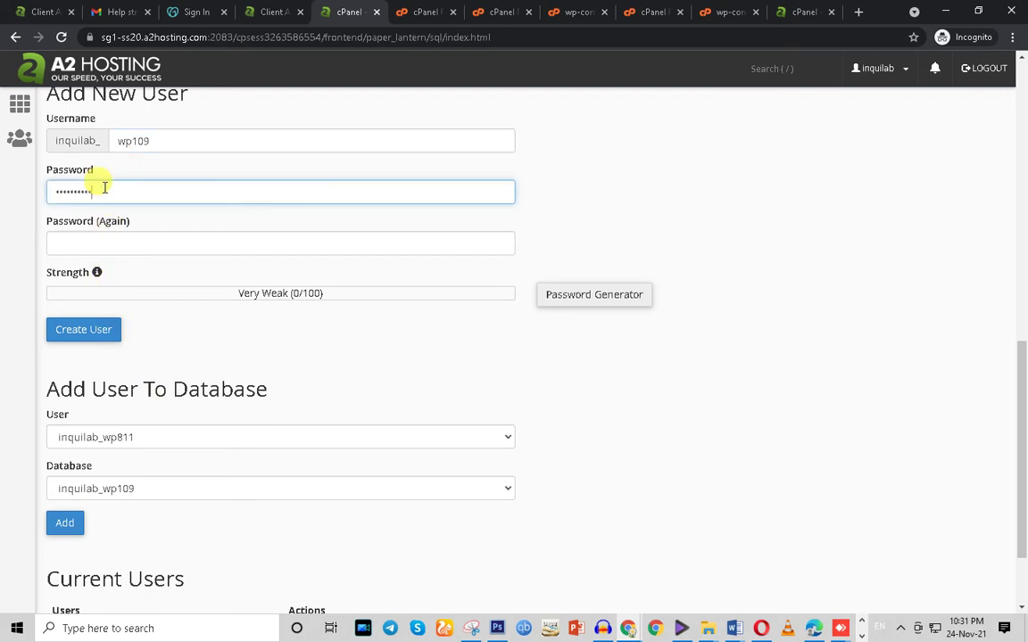
pyautogui.click(87, 243)
pyautogui.hotkey('ctrl', 'v')
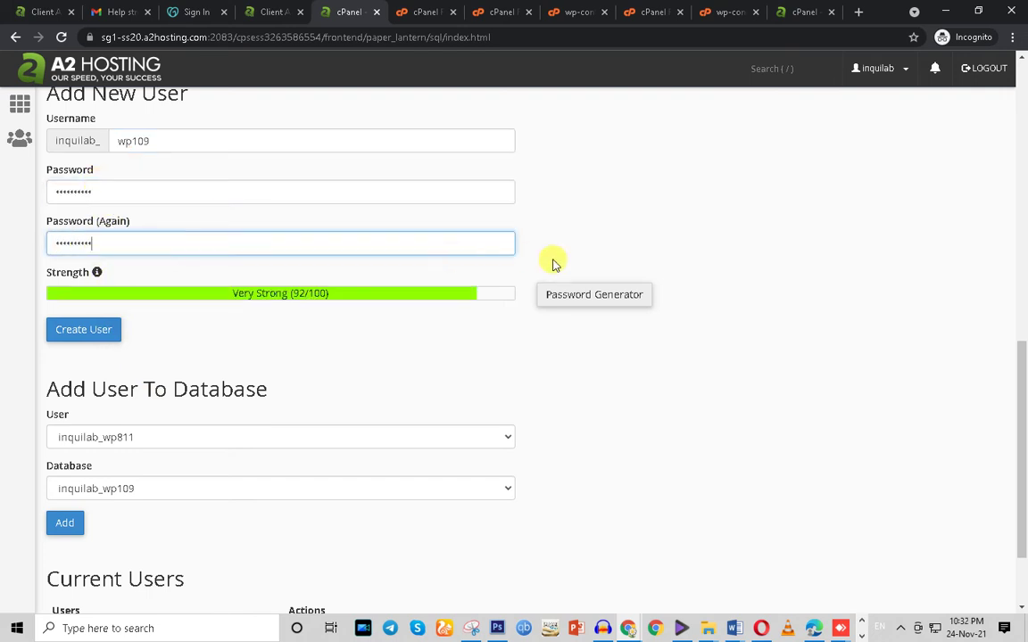
pyautogui.click(88, 332)
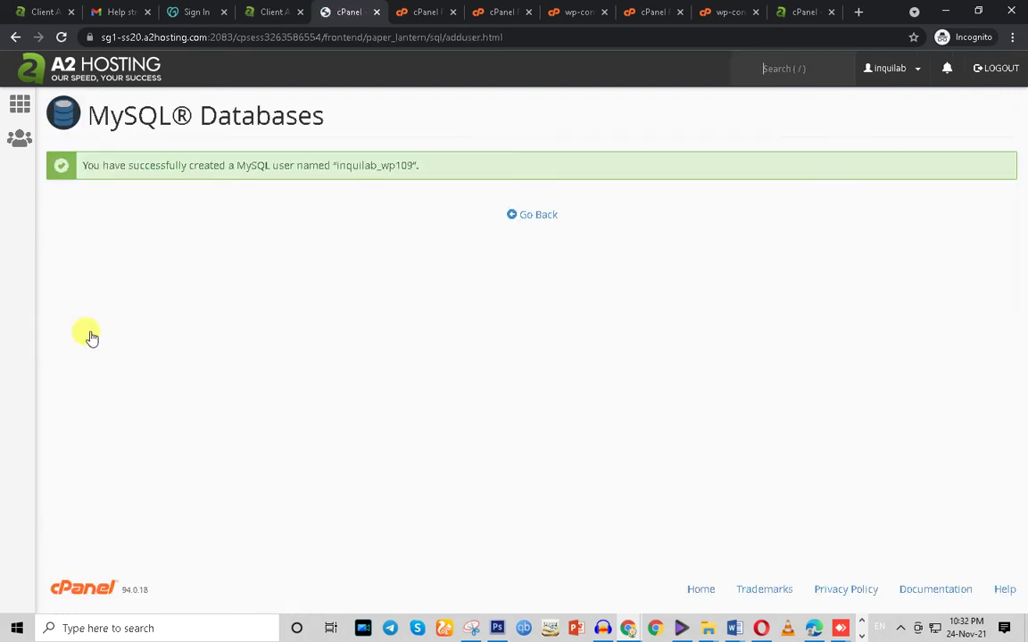
# Add user inquilab_wp109 to the inquilab_wp109 database
pyautogui.click(529, 215)
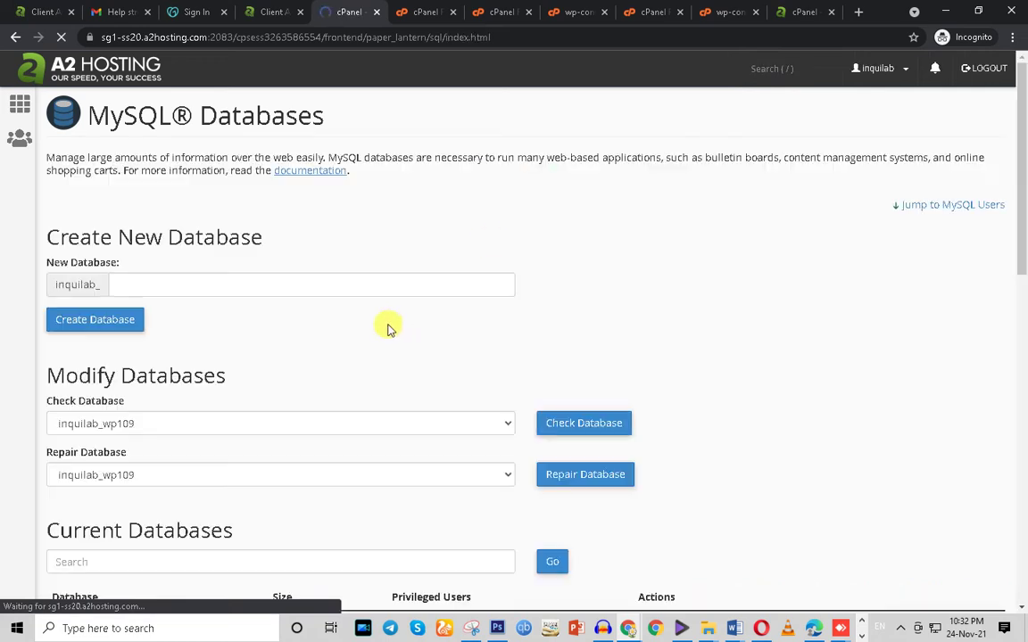
pyautogui.moveTo(1020, 310); pyautogui.dragTo(1016, 530)
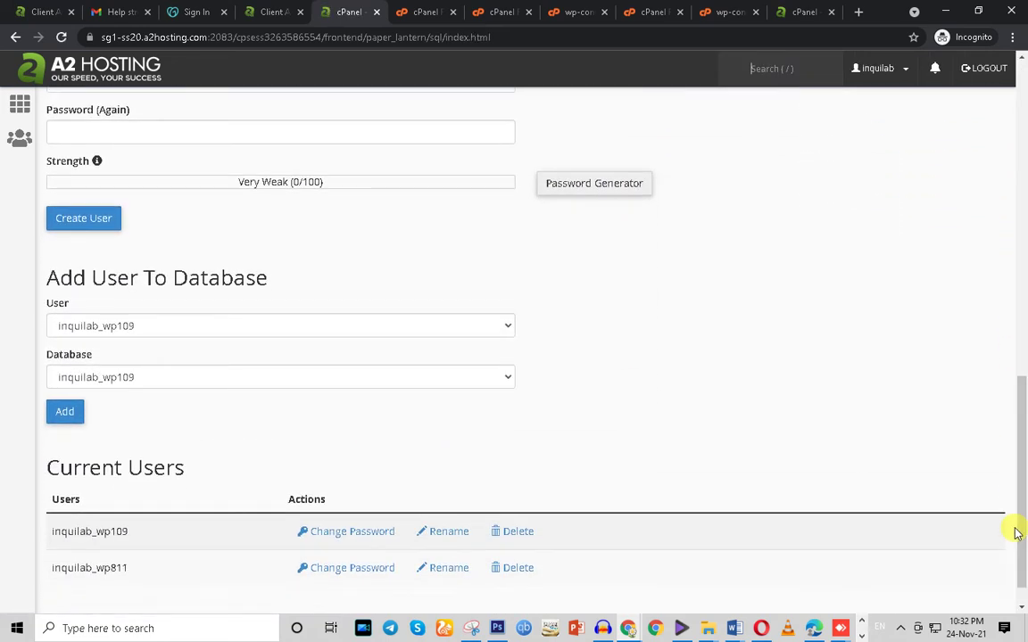
pyautogui.doubleClick(54, 304)
pyautogui.moveTo(76, 355); pyautogui.dragTo(114, 356)
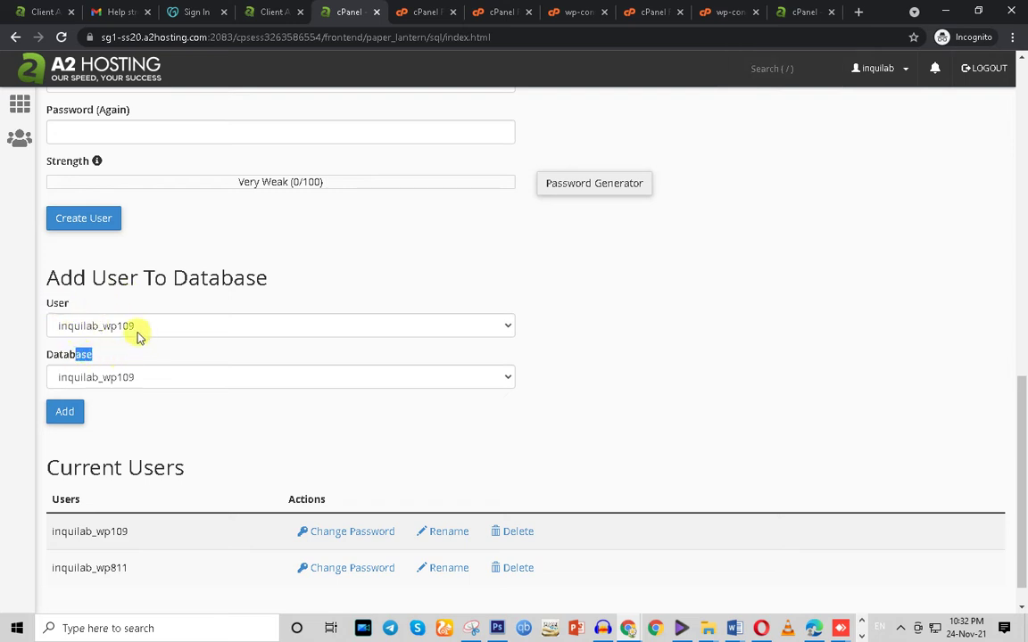
pyautogui.click(133, 329)
pyautogui.click(129, 344)
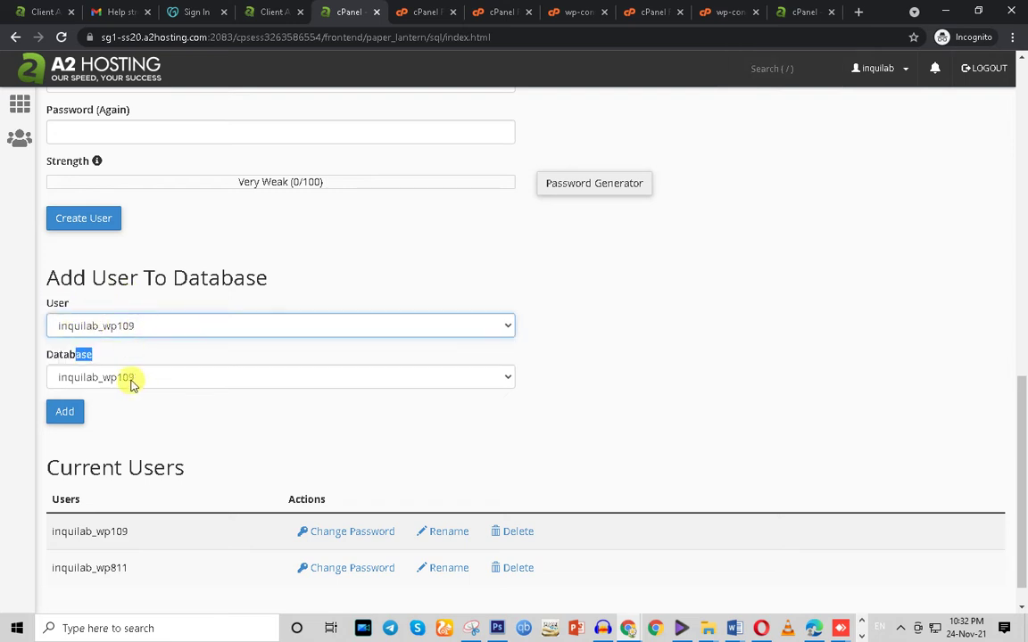
pyautogui.click(129, 380)
pyautogui.click(126, 393)
pyautogui.click(66, 413)
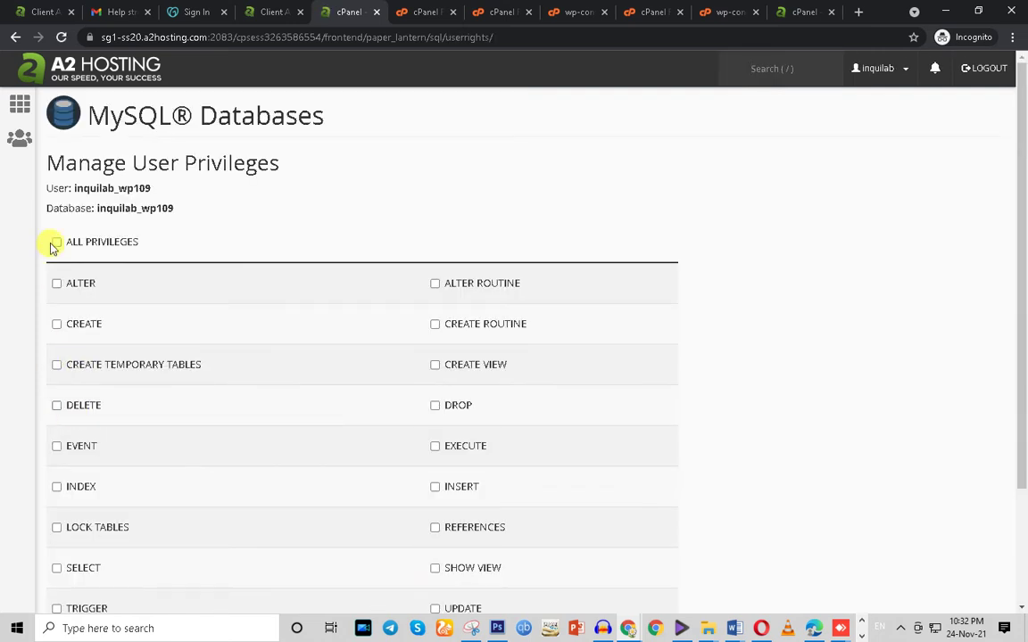
# Grant ALL PRIVILEGES, save the changes and go back to MySQL Databases
pyautogui.click(57, 245)
pyautogui.scroll(-3, 57, 246)
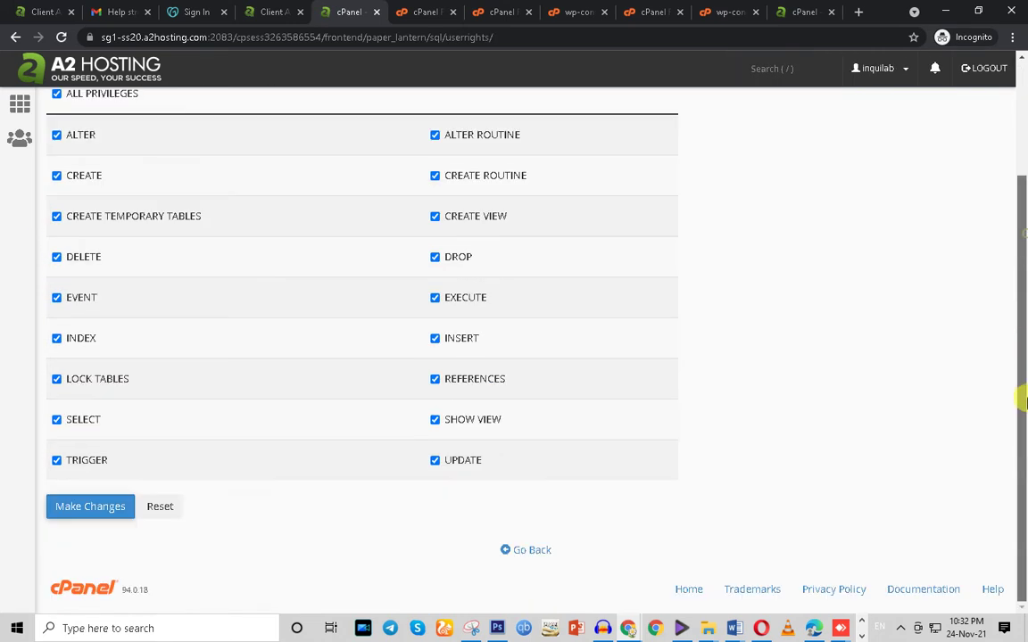
pyautogui.click(85, 509)
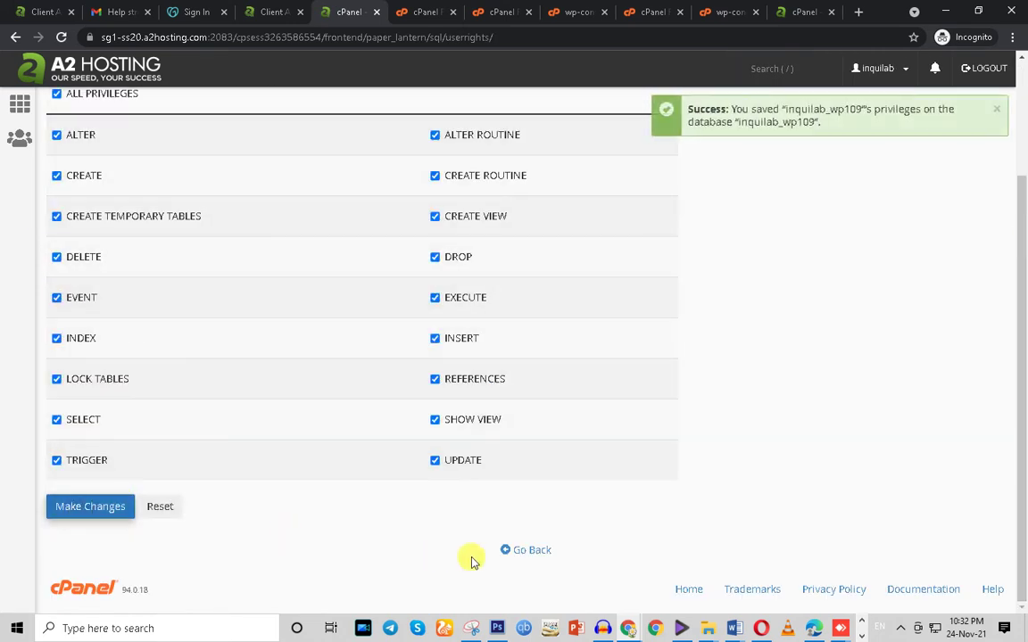
pyautogui.click(530, 551)
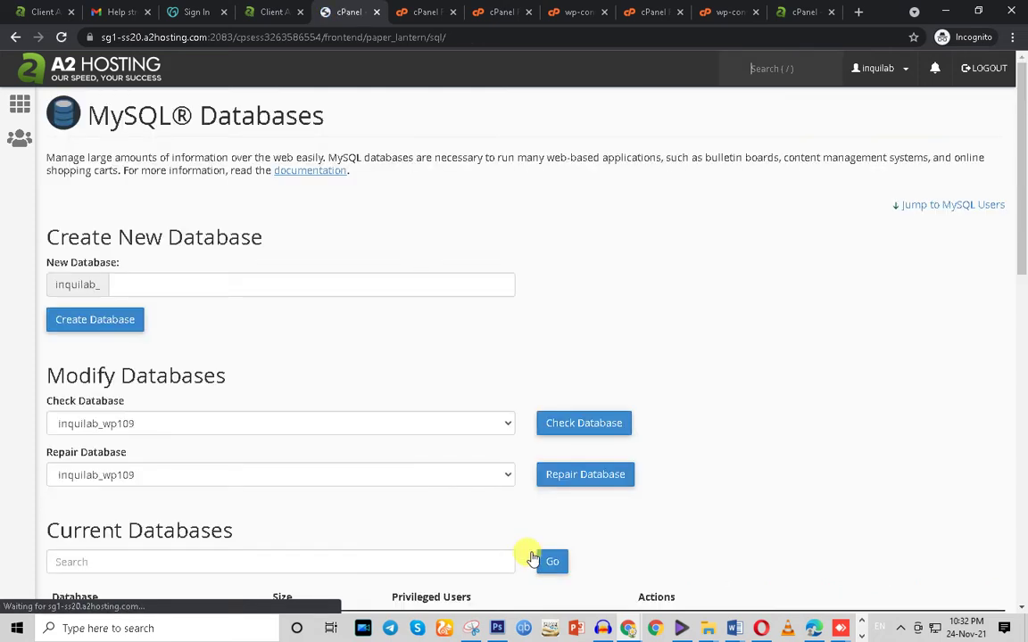
# Review the hindi wp-config.php DB settings, then show the urdu.inquilabmedia.com folder in File Manager
pyautogui.moveTo(1023, 183); pyautogui.dragTo(1018, 260)
pyautogui.click(592, 7)
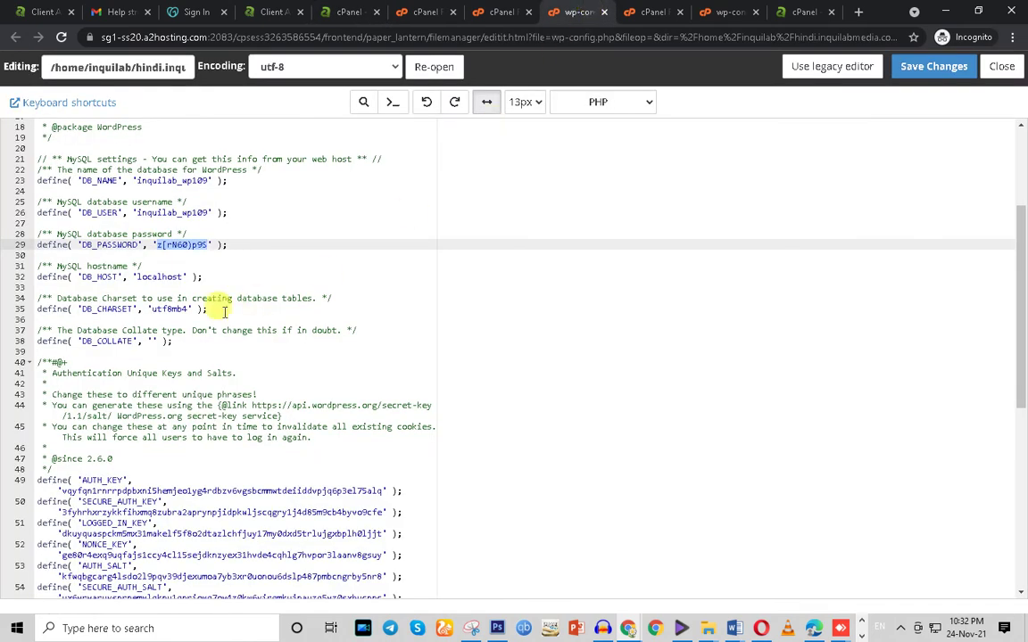
pyautogui.moveTo(248, 170); pyautogui.dragTo(253, 161)
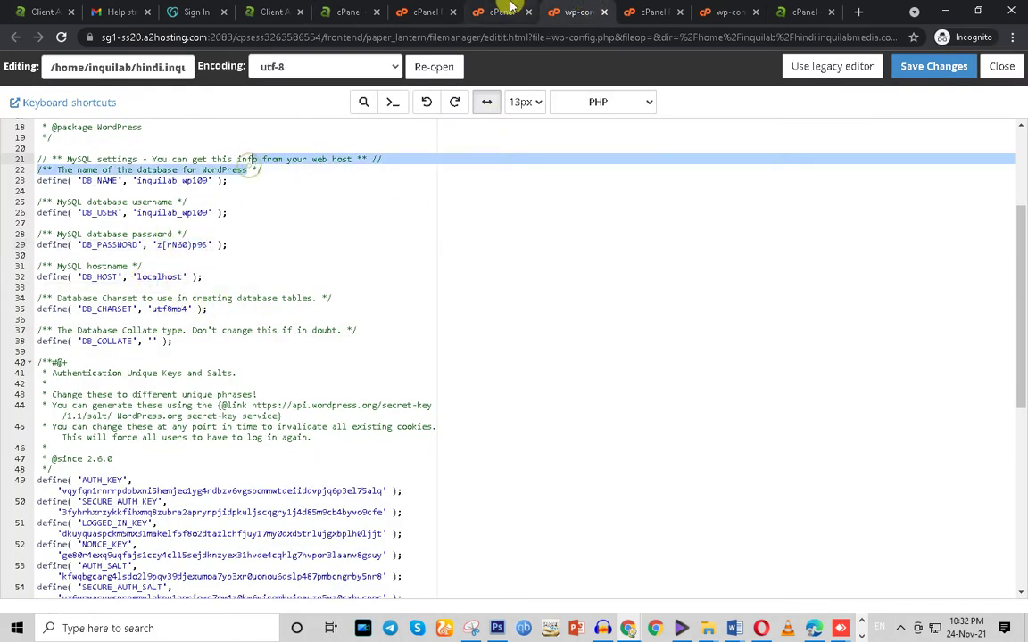
pyautogui.click(511, 7)
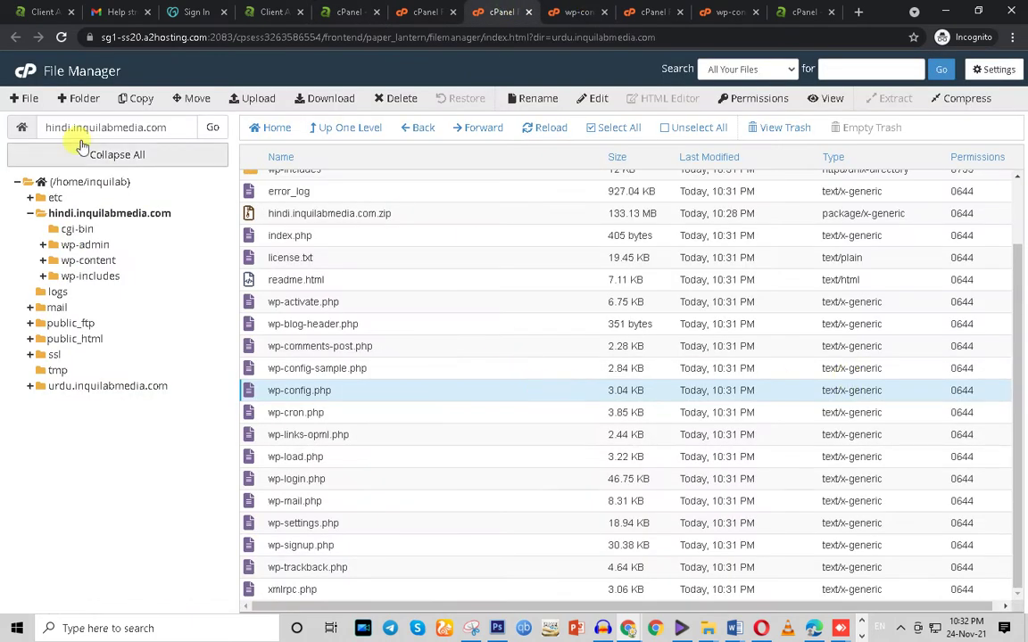
pyautogui.click(61, 37)
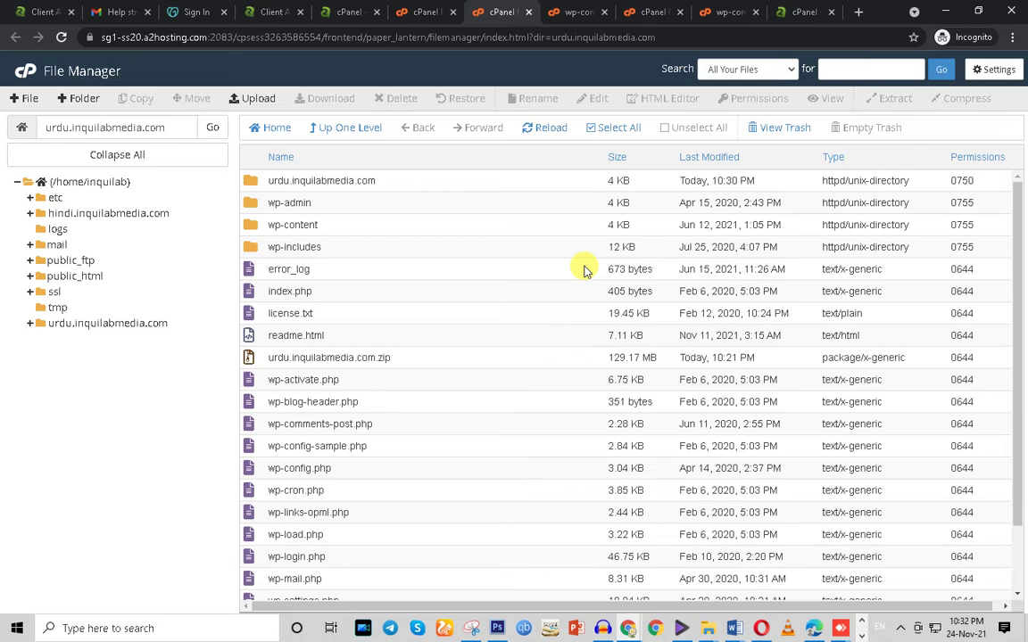
# Permanently delete the empty nested urdu.inquilabmedia.com folder inside the urdu site folder
pyautogui.click(62, 213)
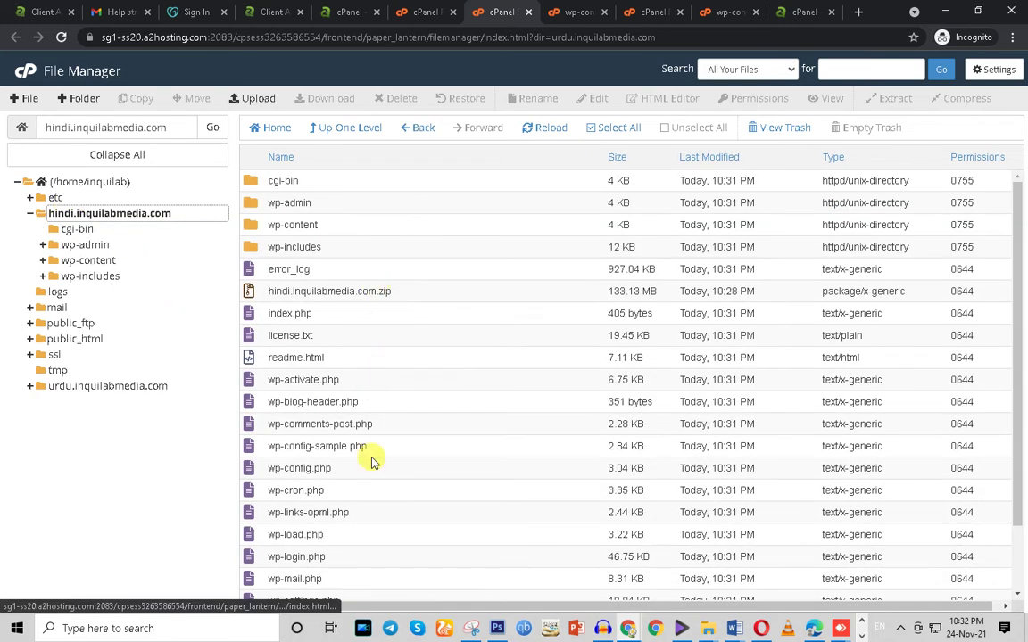
pyautogui.click(107, 388)
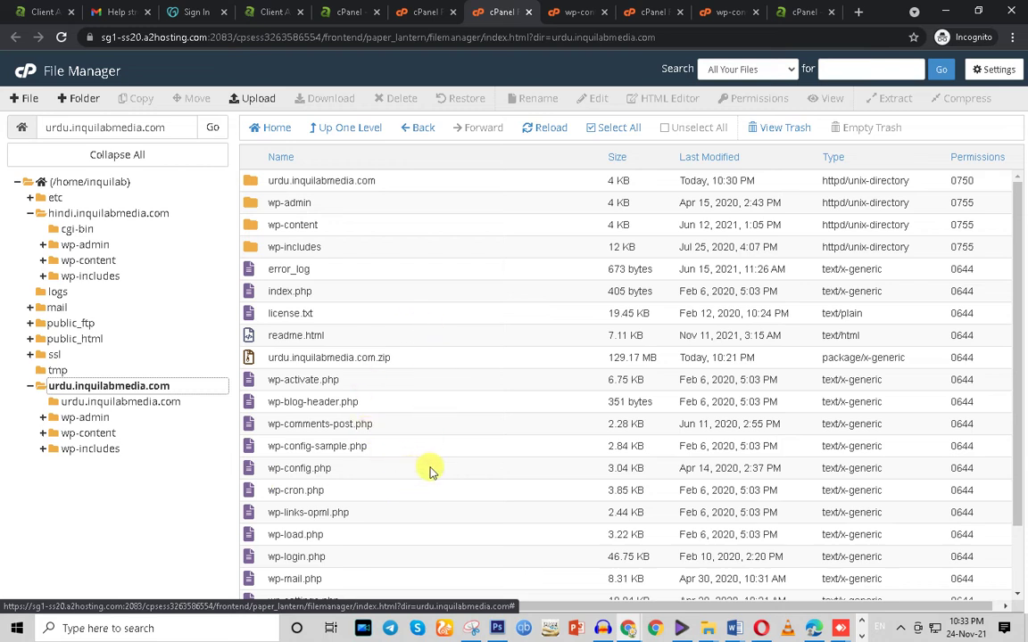
pyautogui.doubleClick(398, 181)
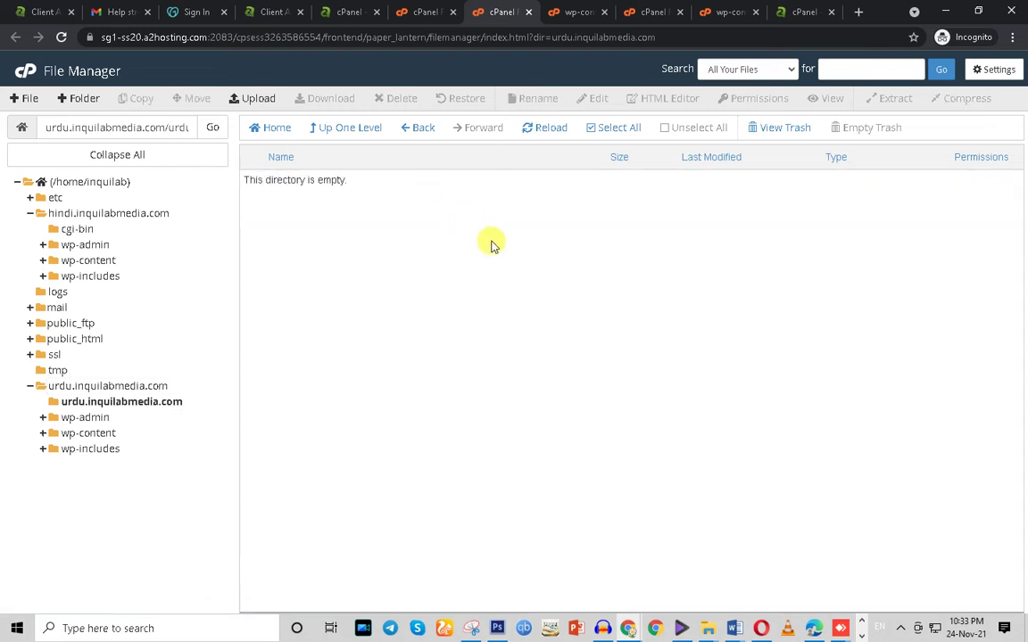
pyautogui.click(415, 128)
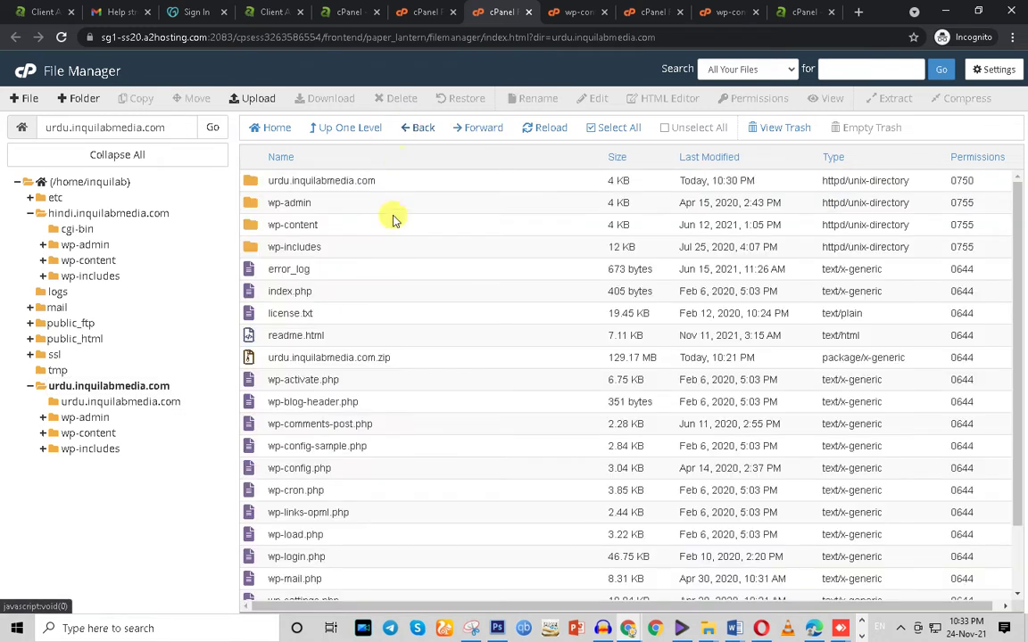
pyautogui.click(373, 181)
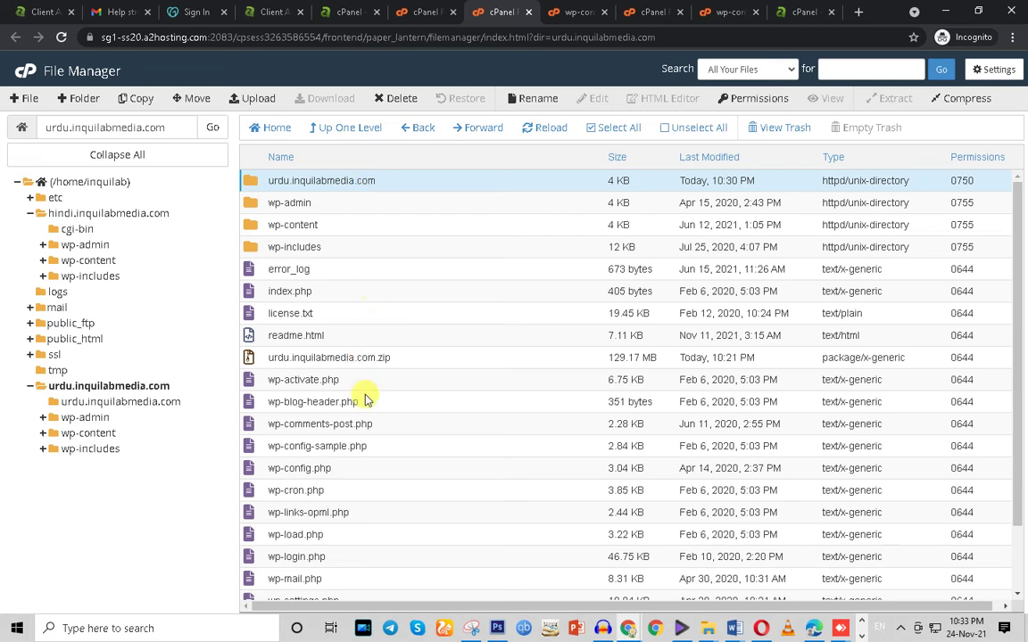
pyautogui.click(389, 99)
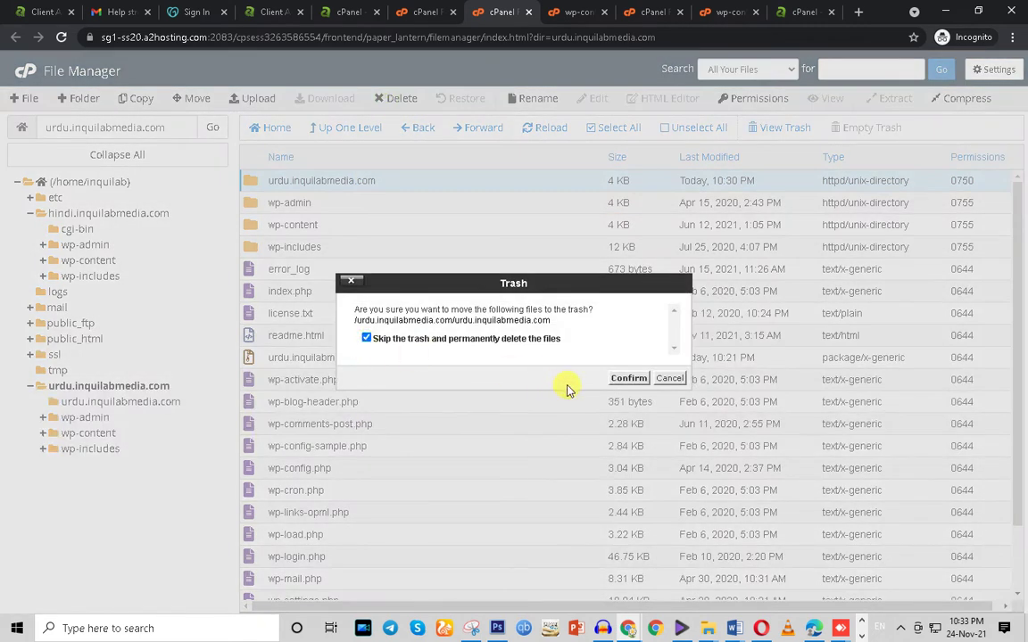
pyautogui.click(629, 379)
# Close the hindi site's wp-config.php editor and return to the urdu file listing
pyautogui.click(567, 11)
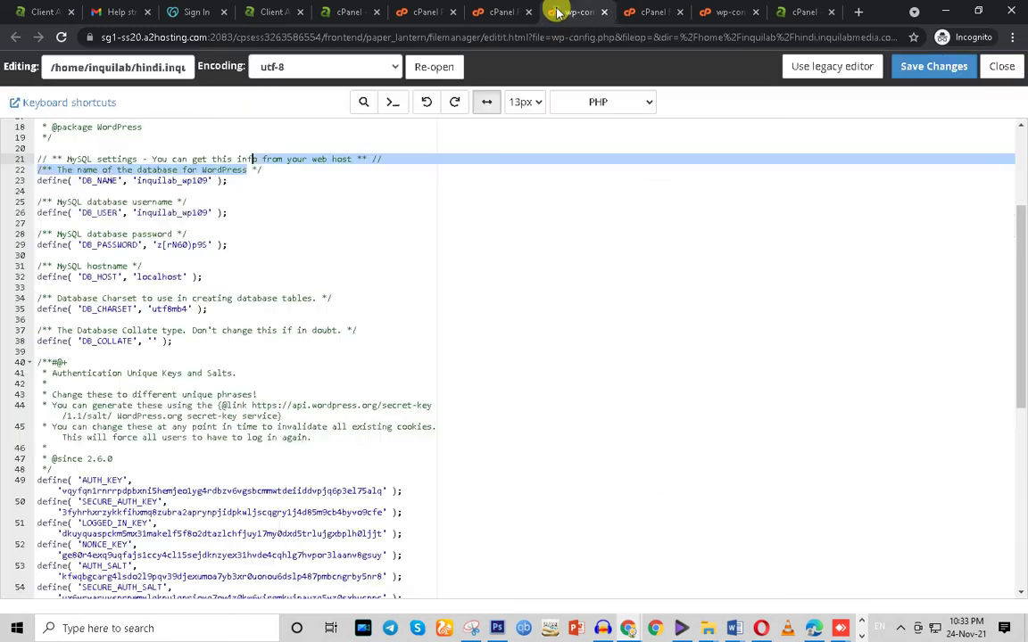
pyautogui.click(606, 13)
pyautogui.click(442, 11)
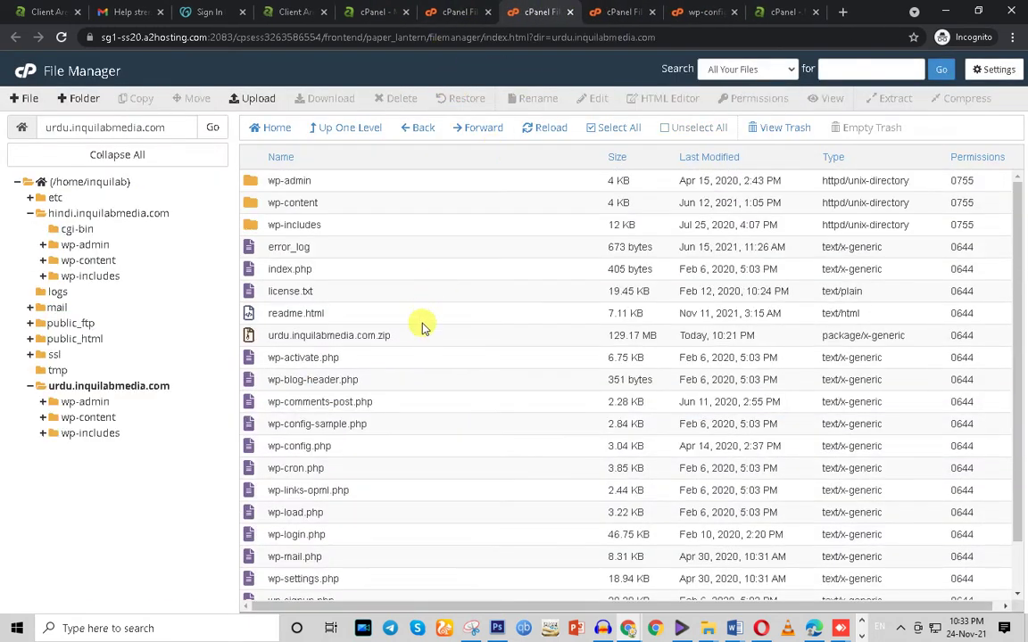
# Open the urdu site's wp-config.php in the code editor and check DB_USER on line 26
pyautogui.click(136, 386)
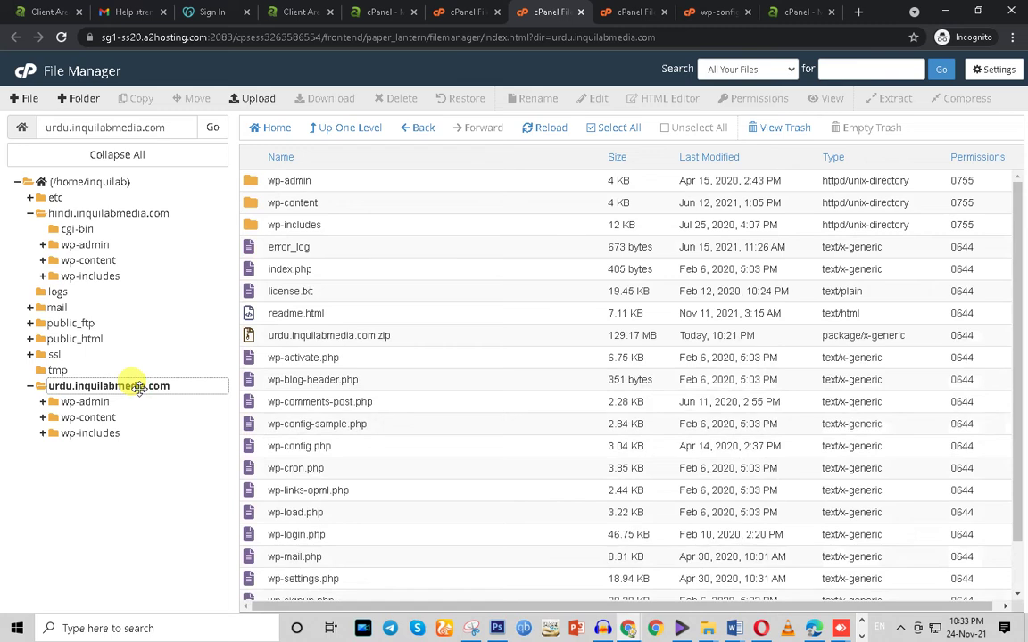
pyautogui.click(333, 446)
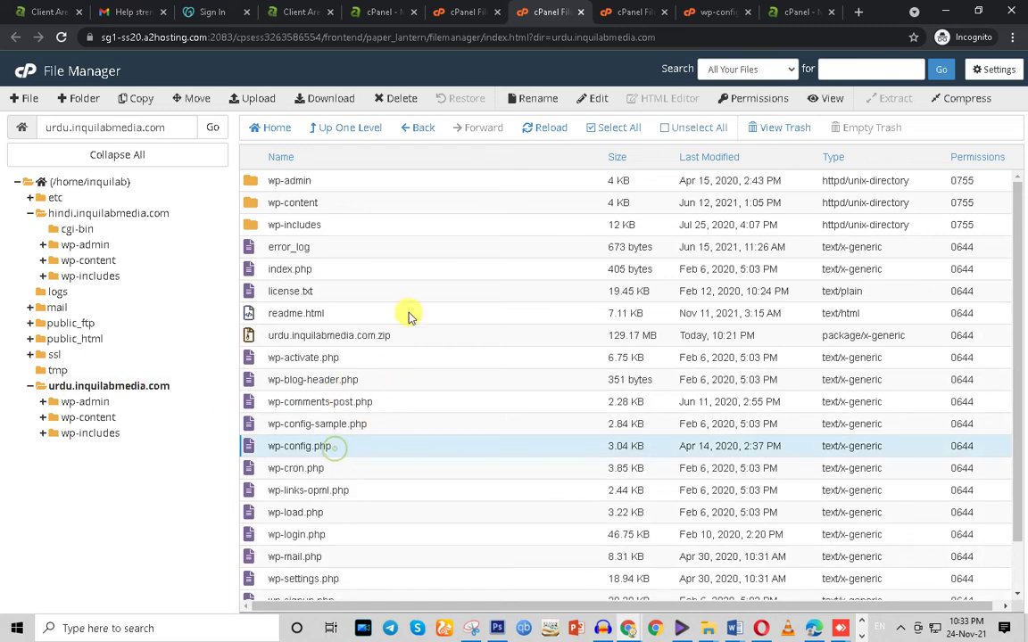
pyautogui.click(593, 98)
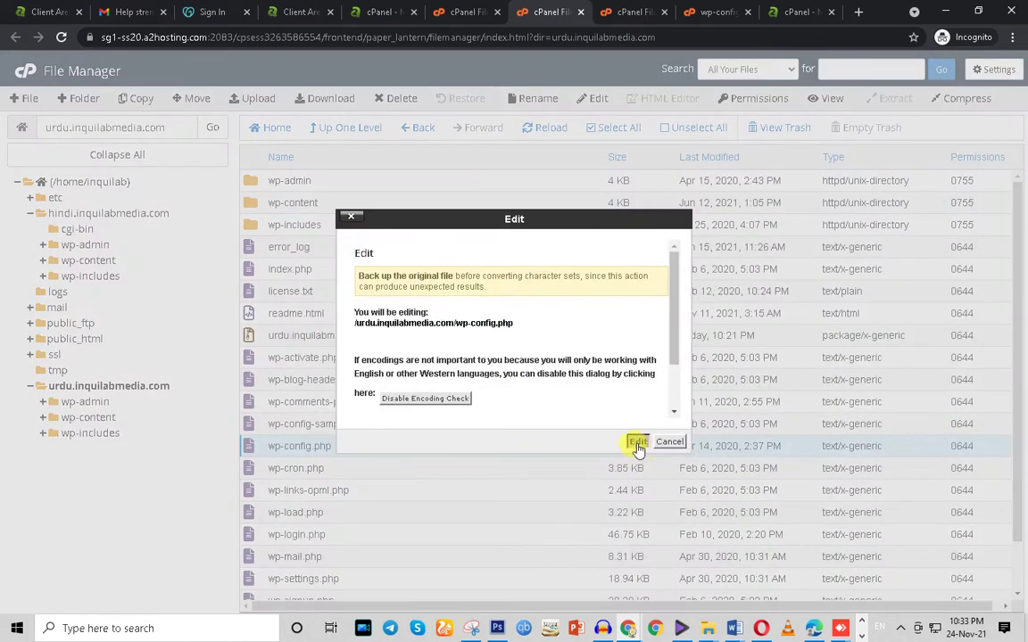
pyautogui.click(637, 442)
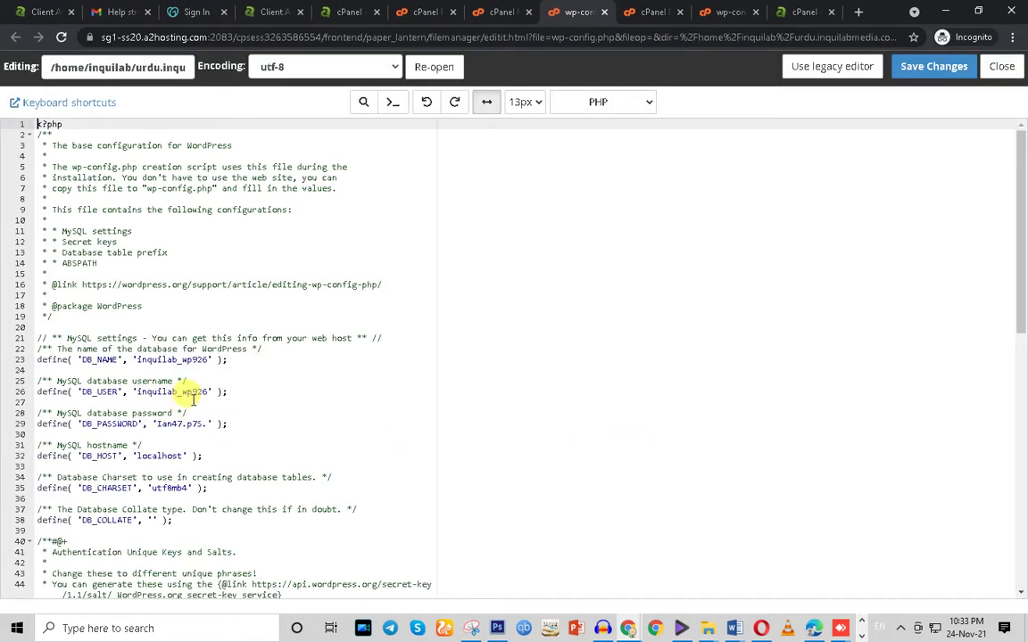
pyautogui.click(183, 395)
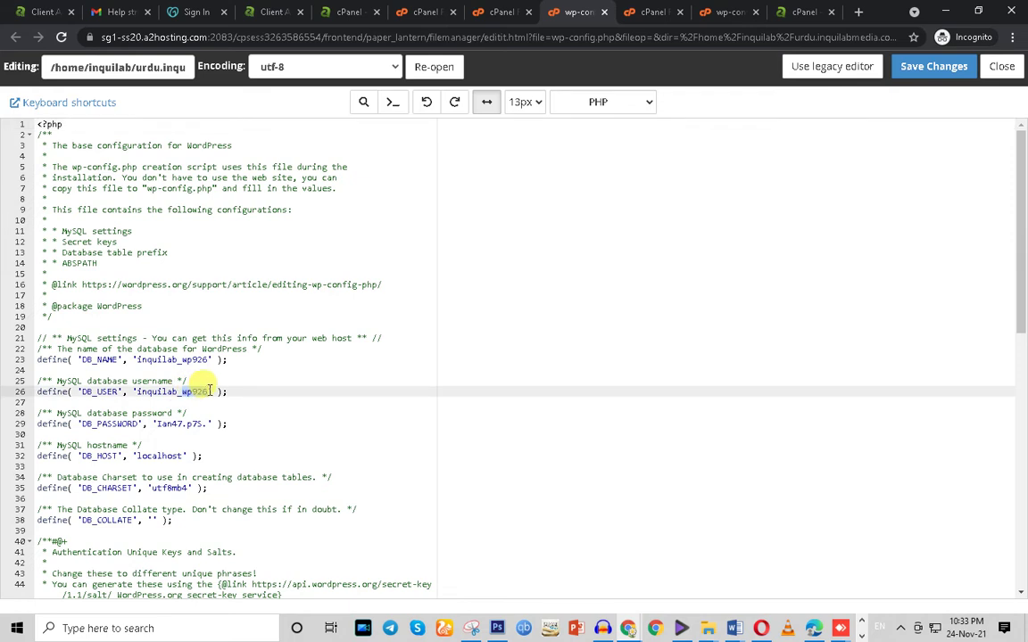
# Look over the A2 Hosting Client Area tab, then return to cPanel MySQL Databases
pyautogui.click(410, 11)
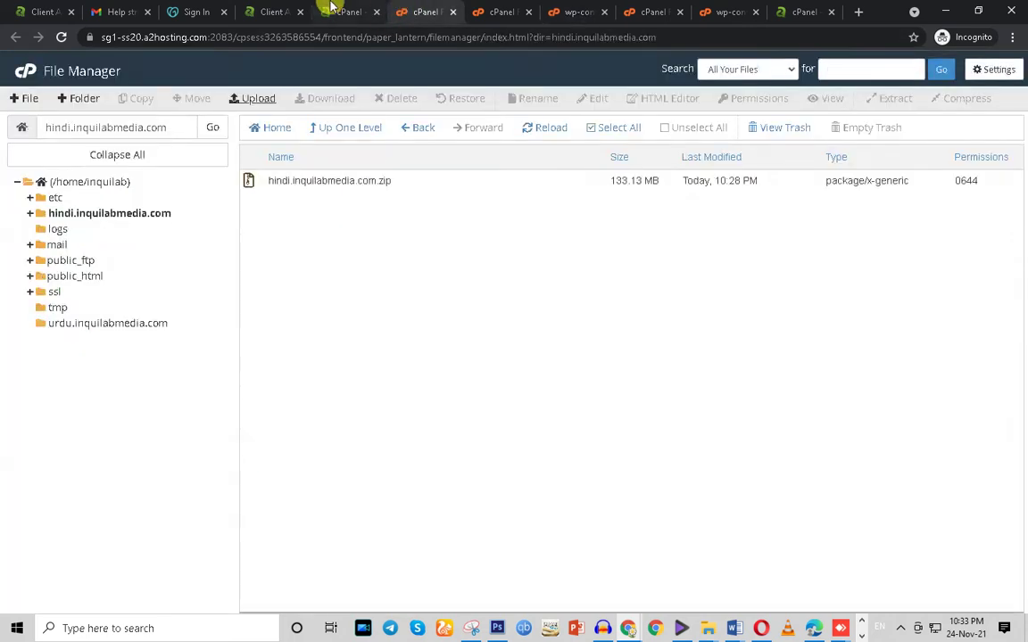
pyautogui.click(339, 11)
pyautogui.click(272, 11)
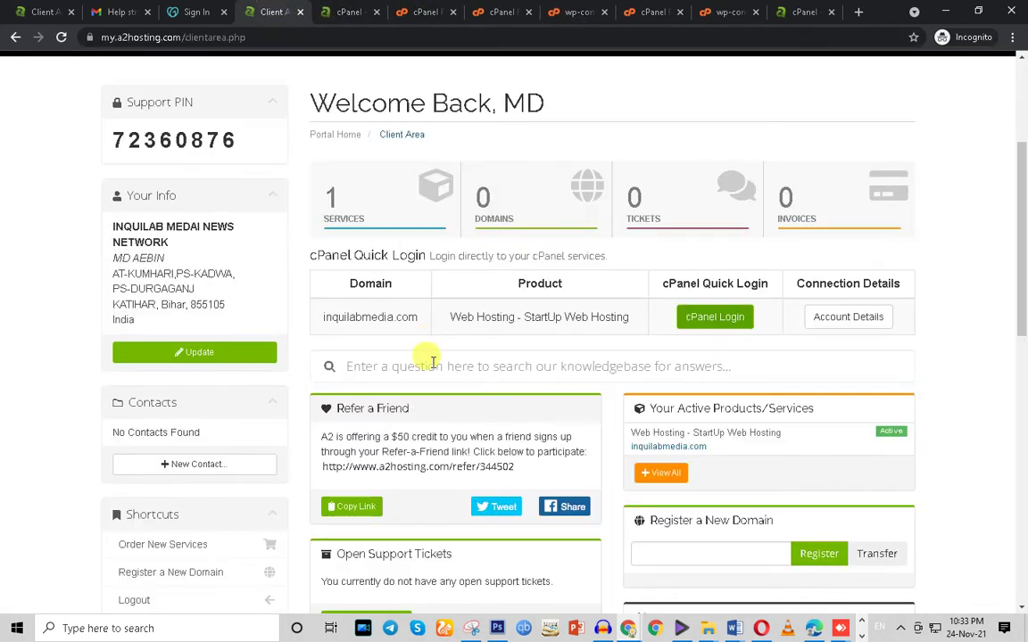
pyautogui.click(354, 9)
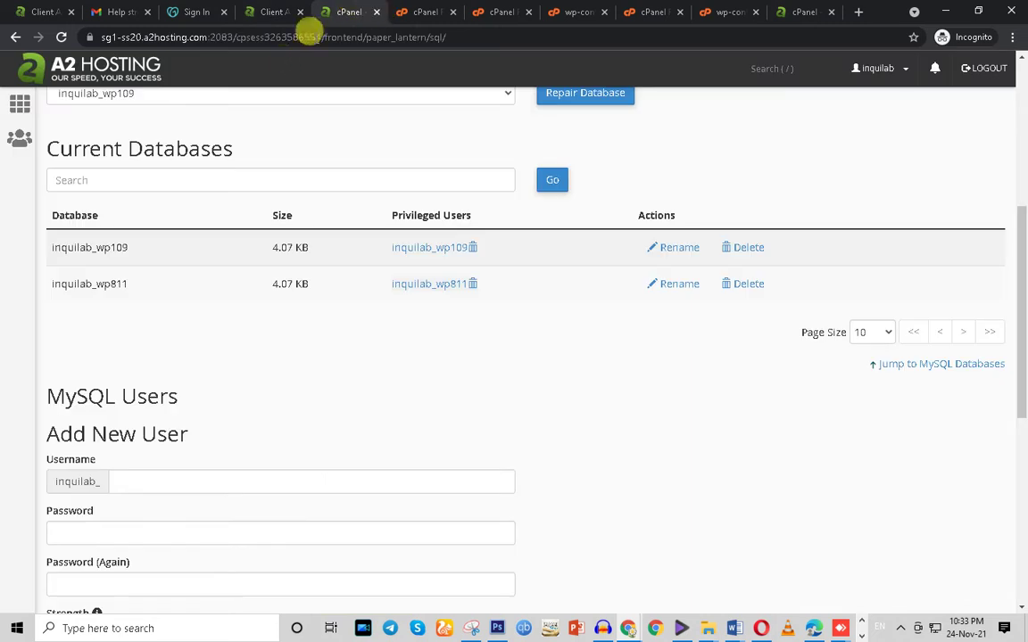
# From cPanel Home, start a Backup Wizard restore of a MySQL database
pyautogui.click(15, 105)
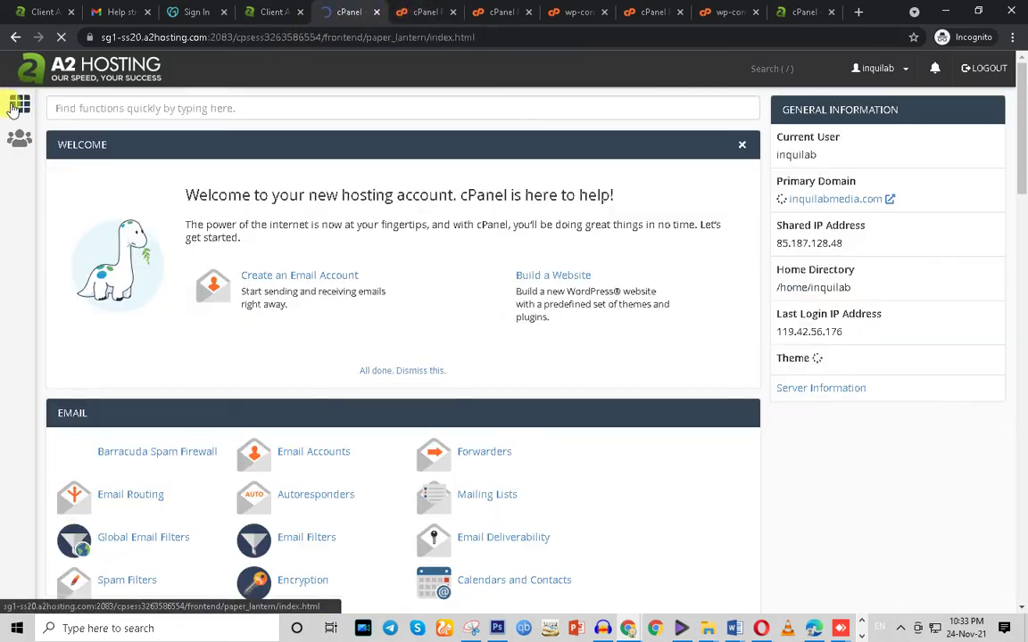
pyautogui.scroll(-3, 1026, 248)
pyautogui.scroll(-8, 1026, 248)
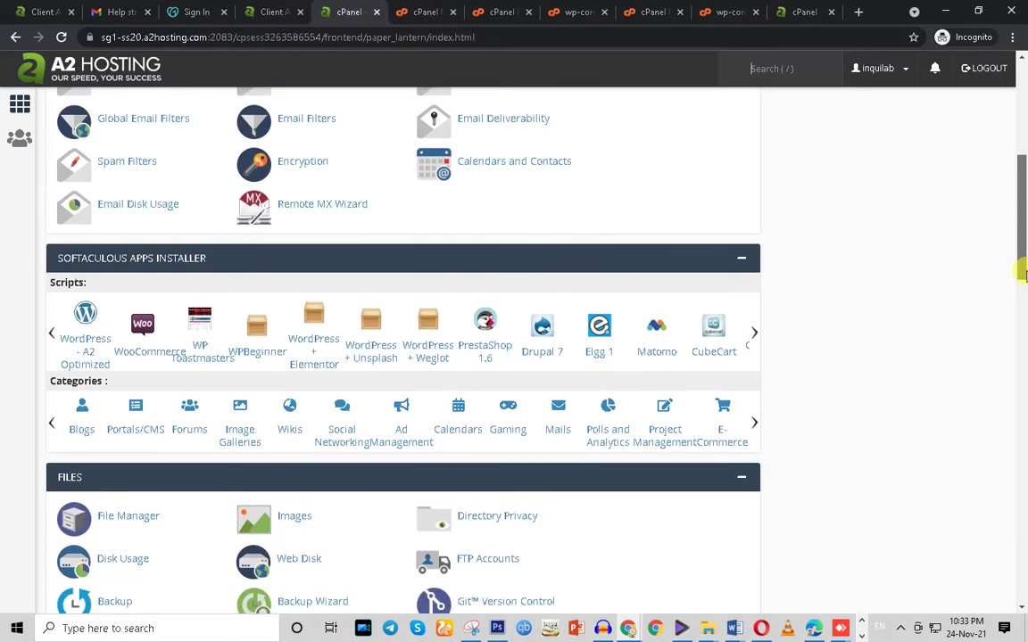
pyautogui.click(329, 436)
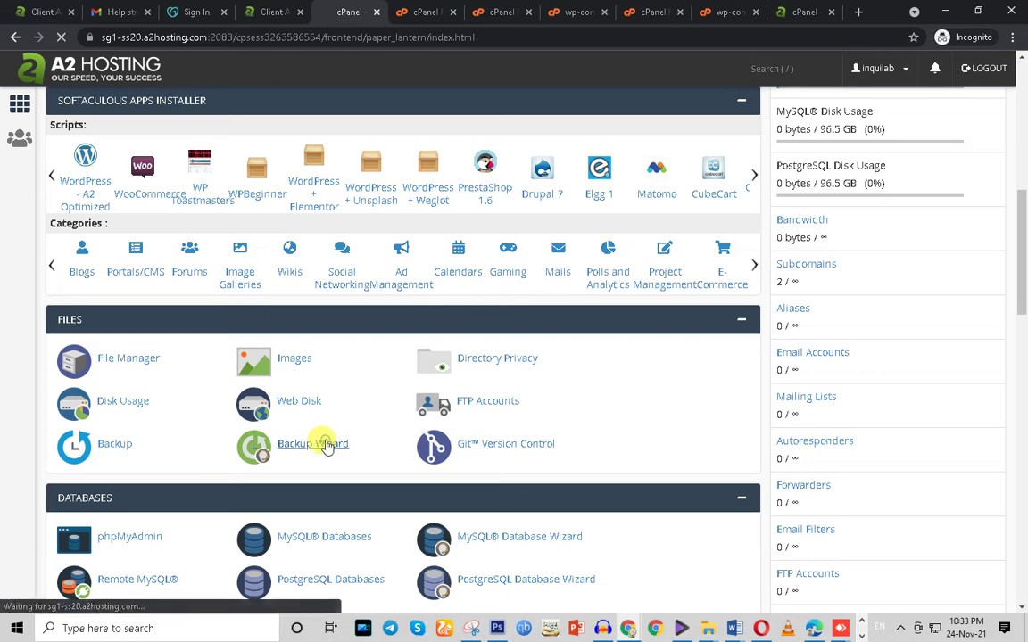
pyautogui.click(564, 414)
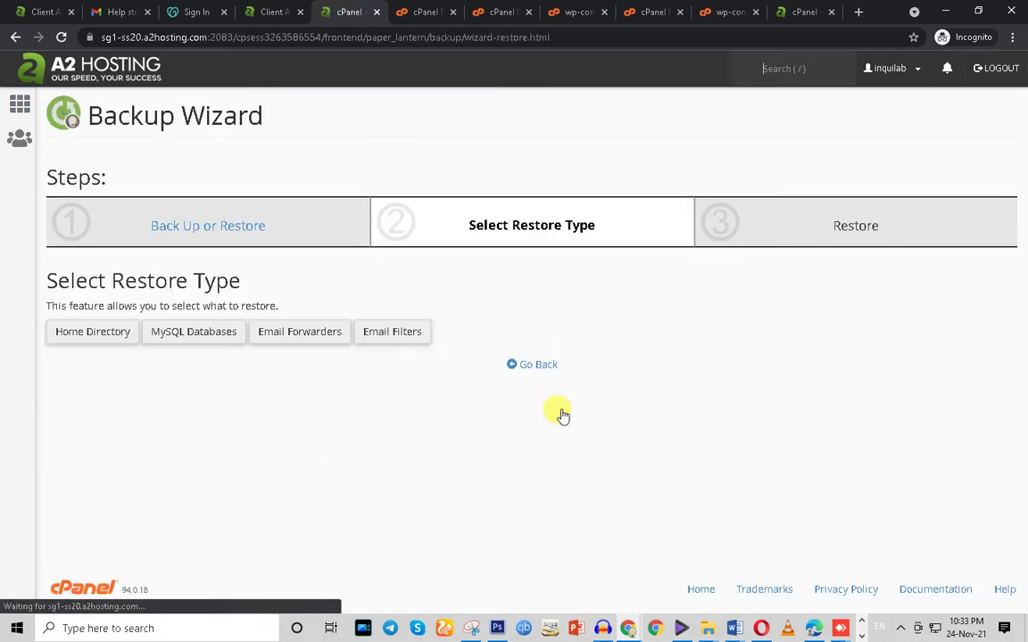
pyautogui.click(204, 340)
# Upload inquilab_wp926.sql.gz to restore the database, then go back to cPanel Home
pyautogui.click(107, 351)
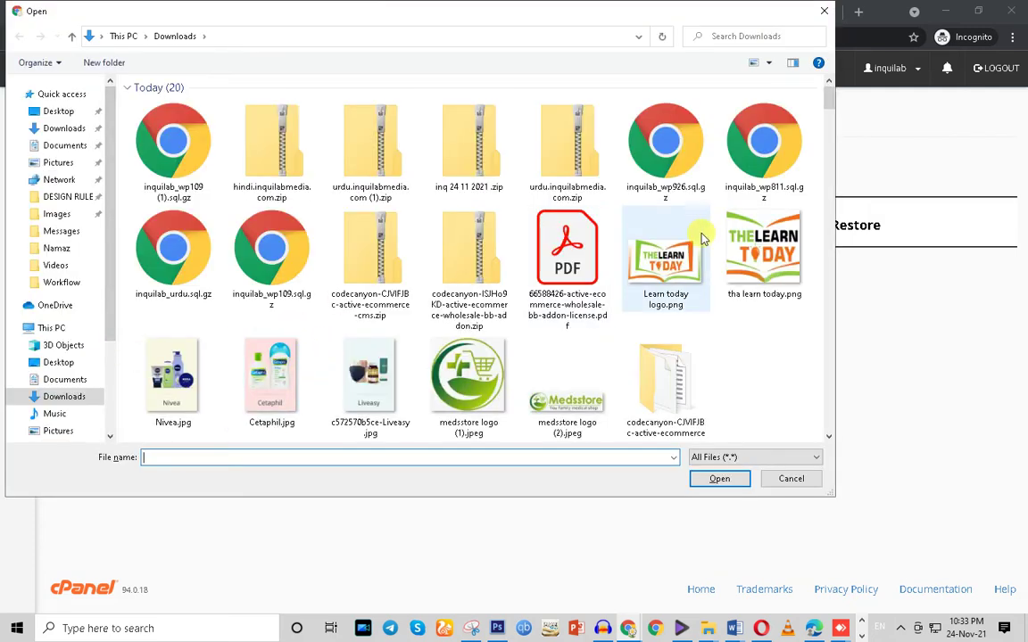
pyautogui.click(665, 147)
pyautogui.click(705, 480)
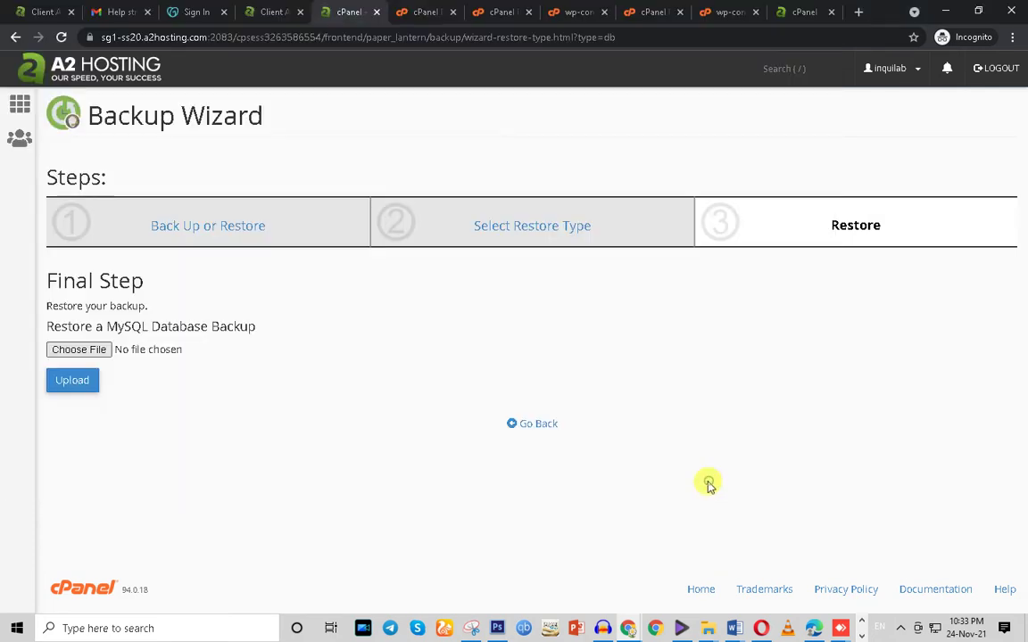
pyautogui.click(90, 381)
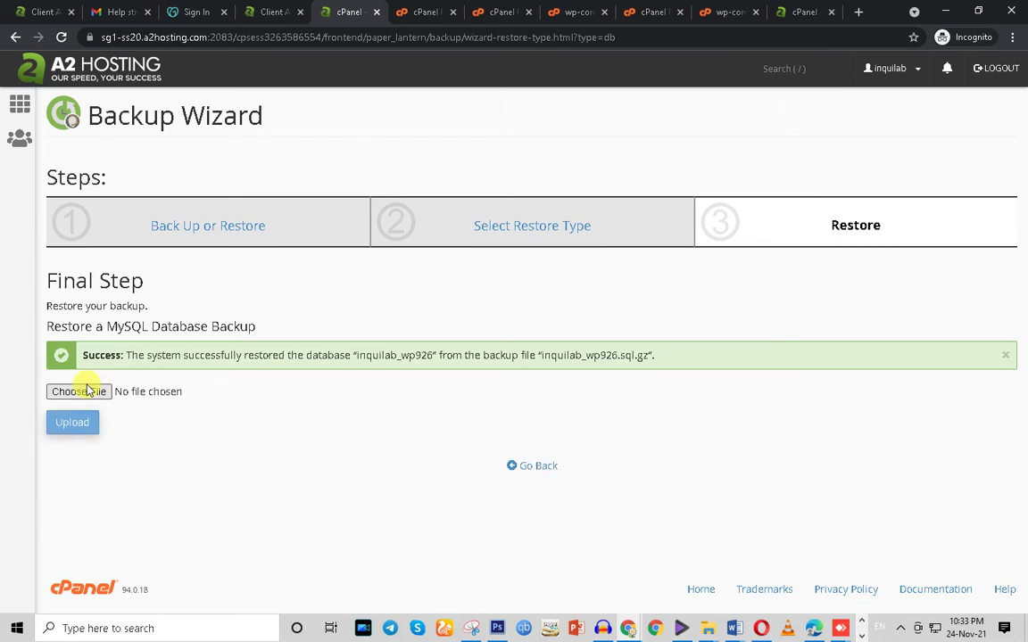
pyautogui.click(536, 467)
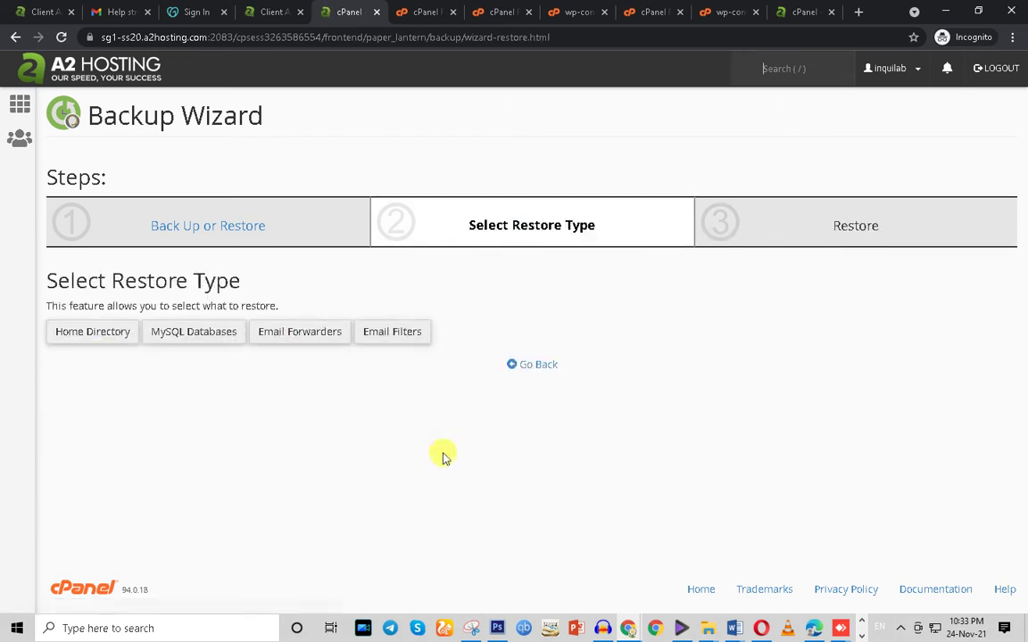
pyautogui.click(19, 109)
pyautogui.moveTo(1022, 156); pyautogui.dragTo(981, 310)
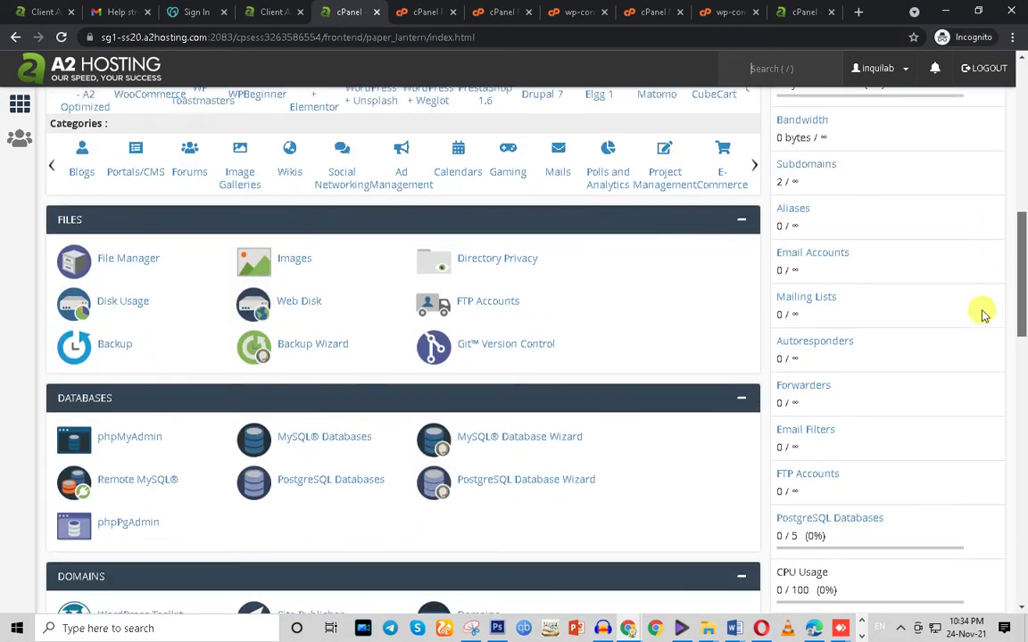
# In MySQL Databases, begin a new user named wp926, checking the existing database names
pyautogui.click(324, 416)
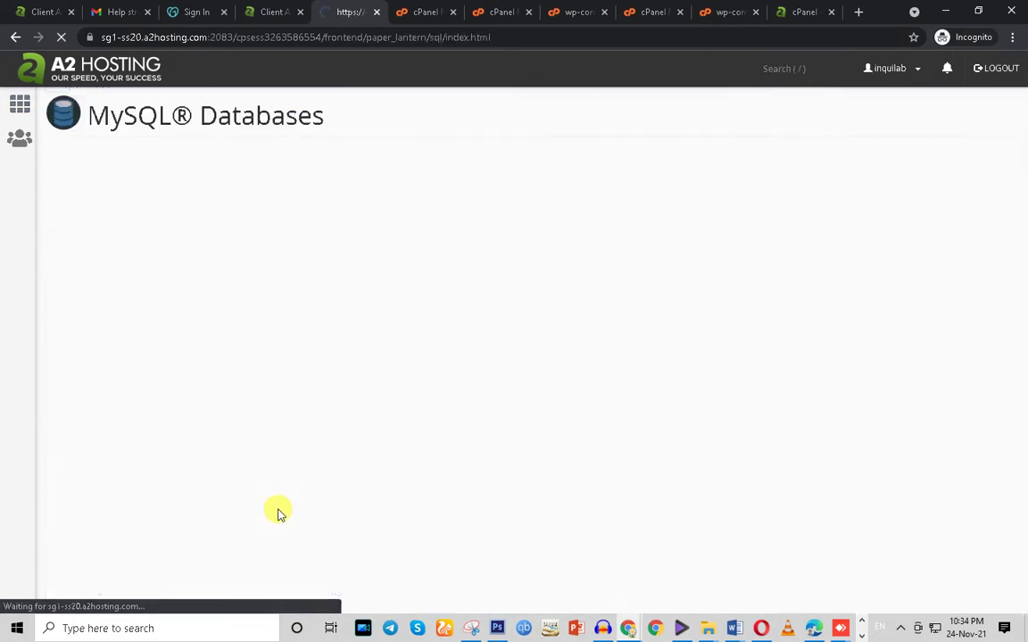
pyautogui.moveTo(1023, 239); pyautogui.dragTo(1023, 395)
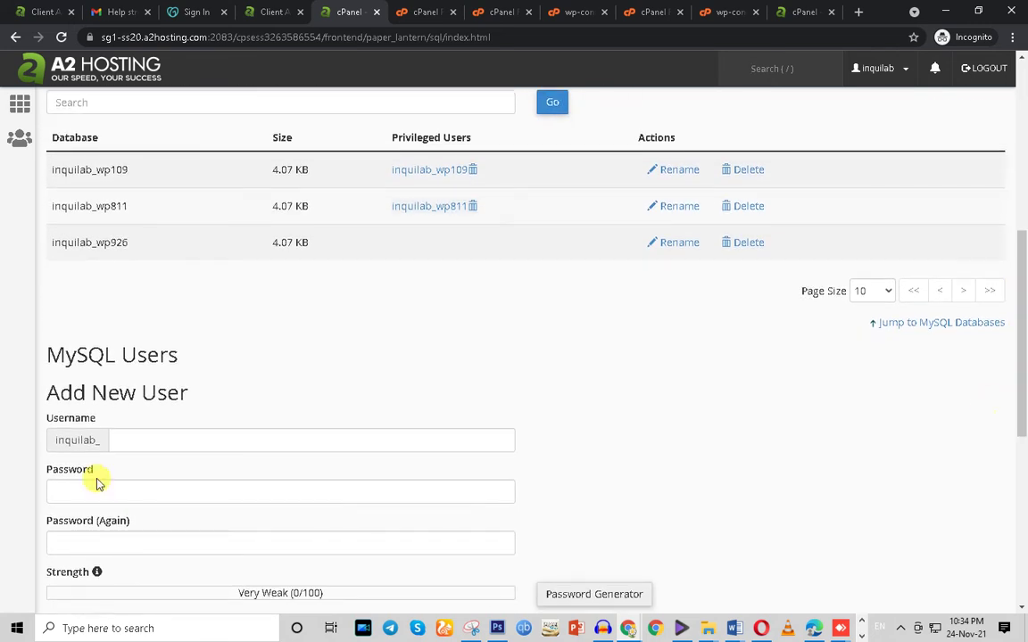
pyautogui.click(161, 443)
pyautogui.write('wp926')
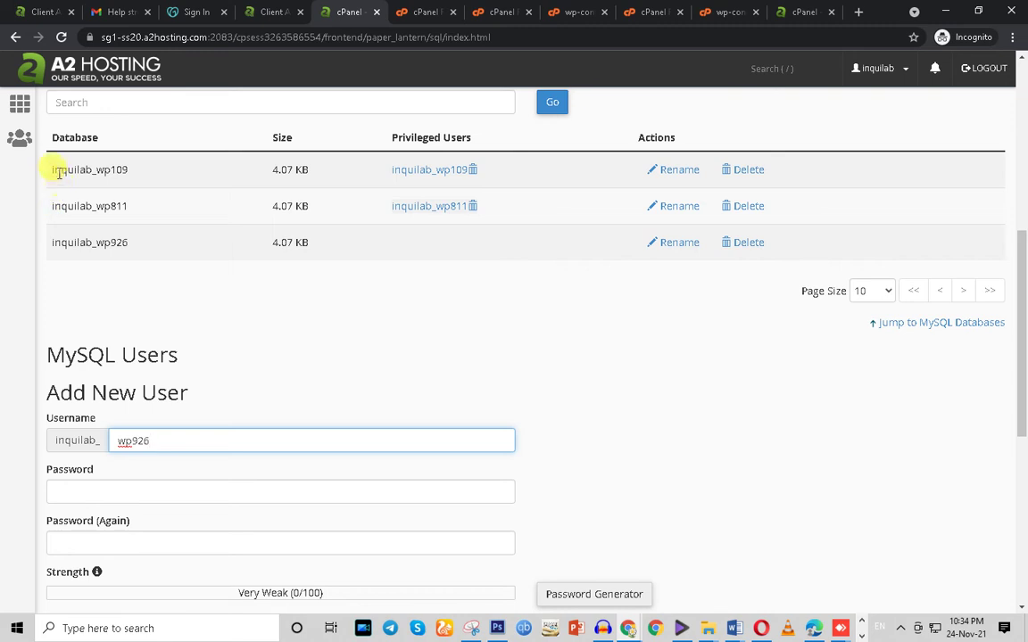
pyautogui.moveTo(44, 207); pyautogui.dragTo(135, 211)
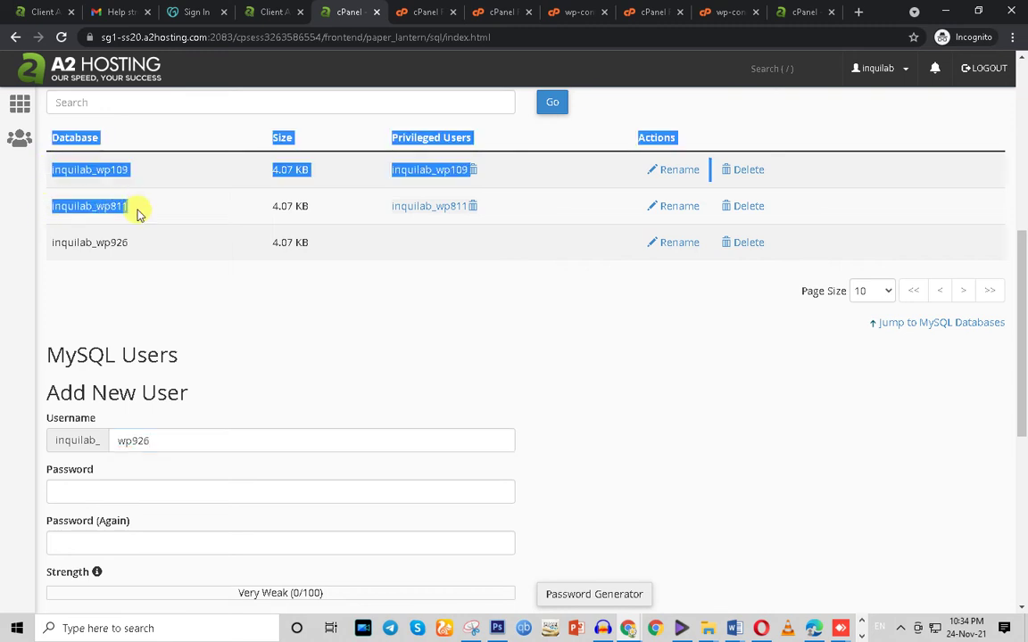
pyautogui.doubleClick(105, 167)
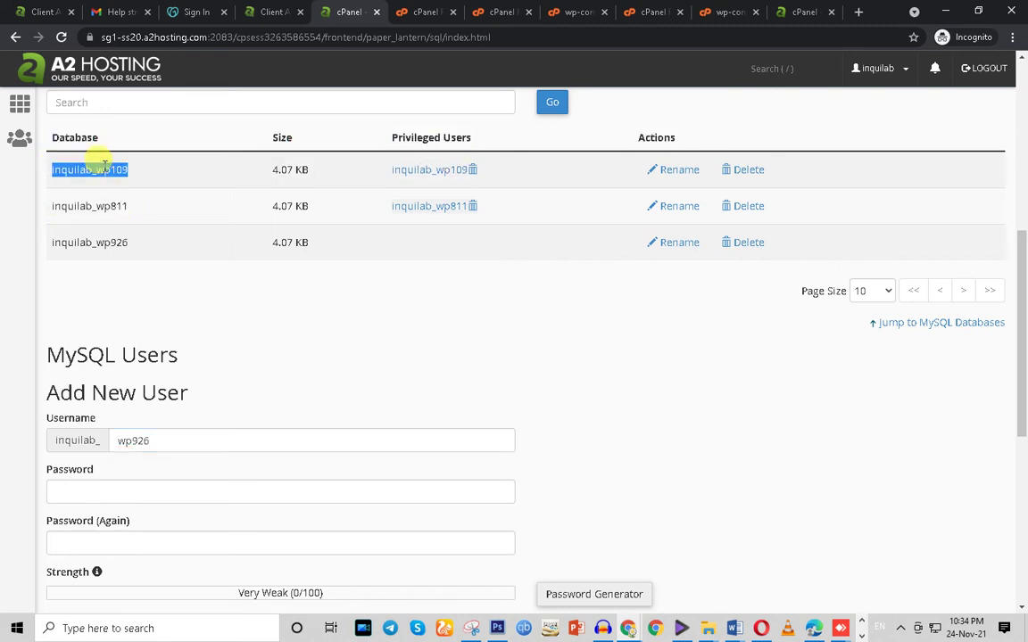
pyautogui.doubleClick(103, 239)
pyautogui.click(157, 446)
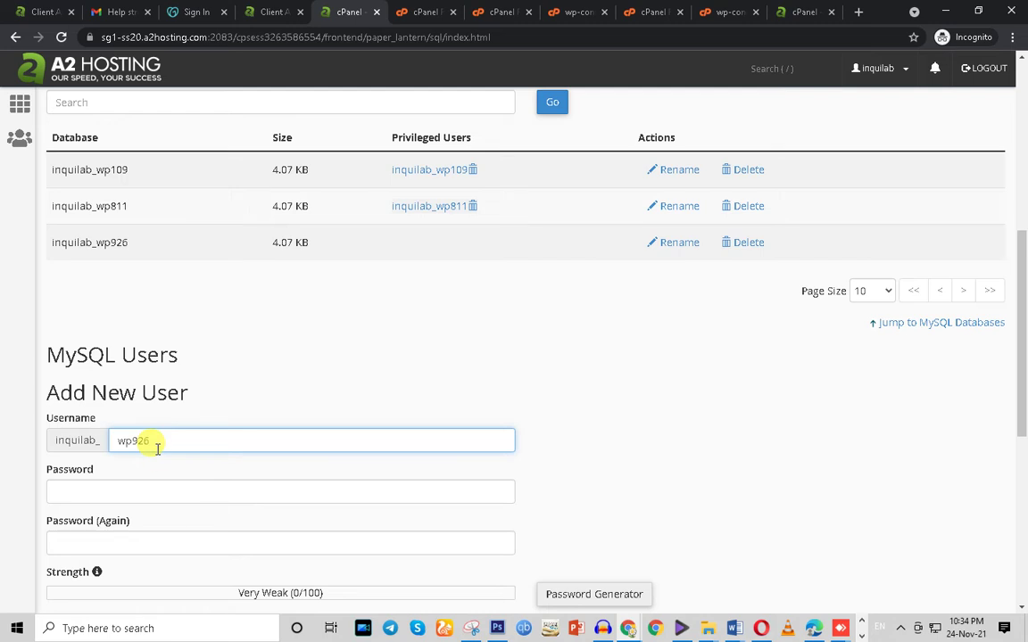
pyautogui.scroll(-2, 982, 406)
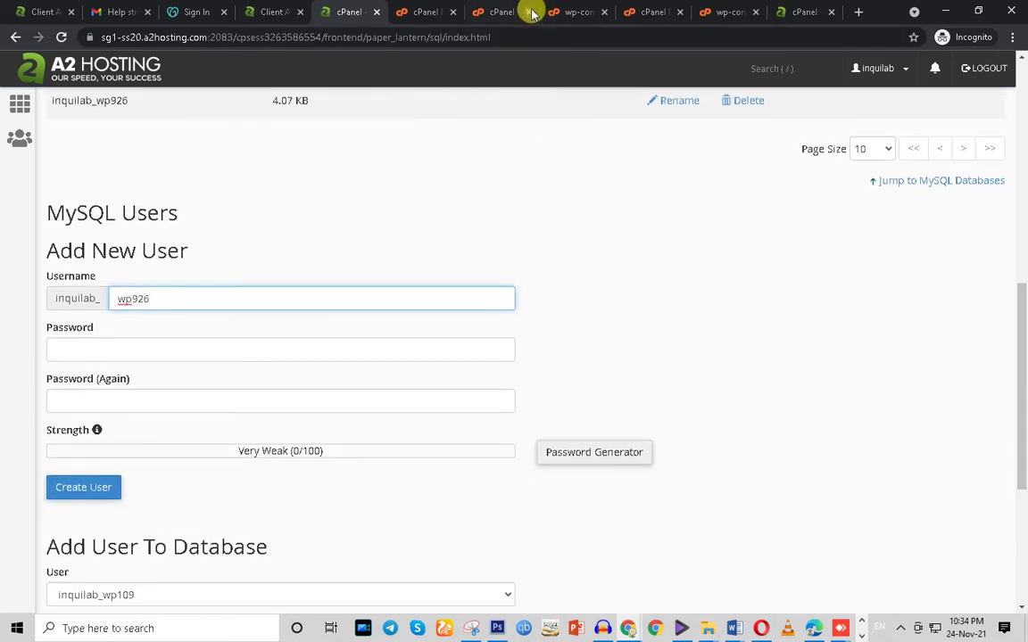
# Create user inquilab_wp926 with the DB_PASSWORD from the urdu wp-config.php in both fields
pyautogui.click(562, 11)
pyautogui.doubleClick(204, 423)
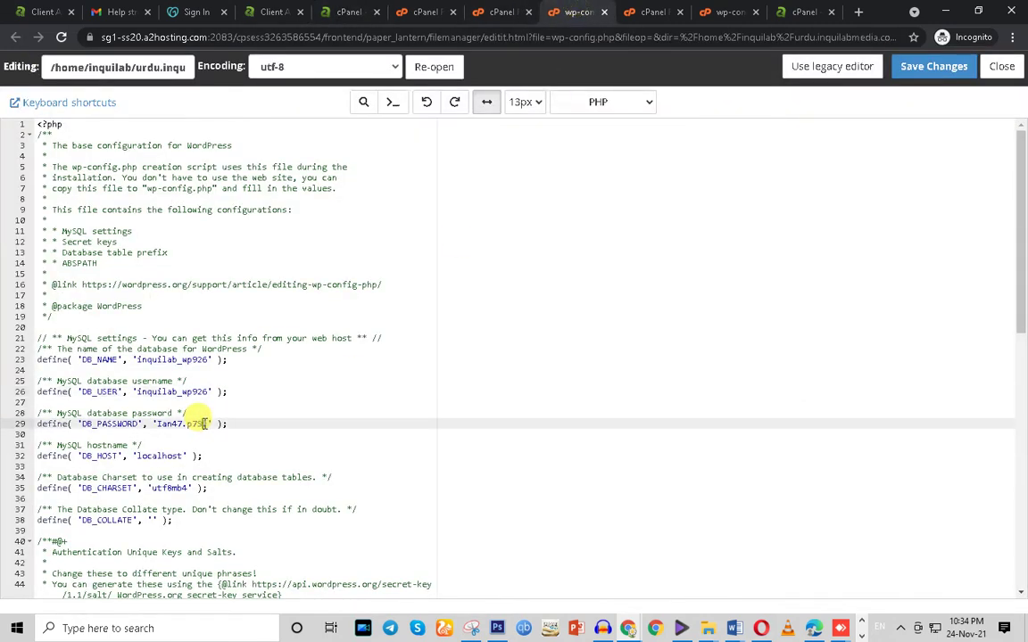
pyautogui.moveTo(193, 425); pyautogui.dragTo(156, 424)
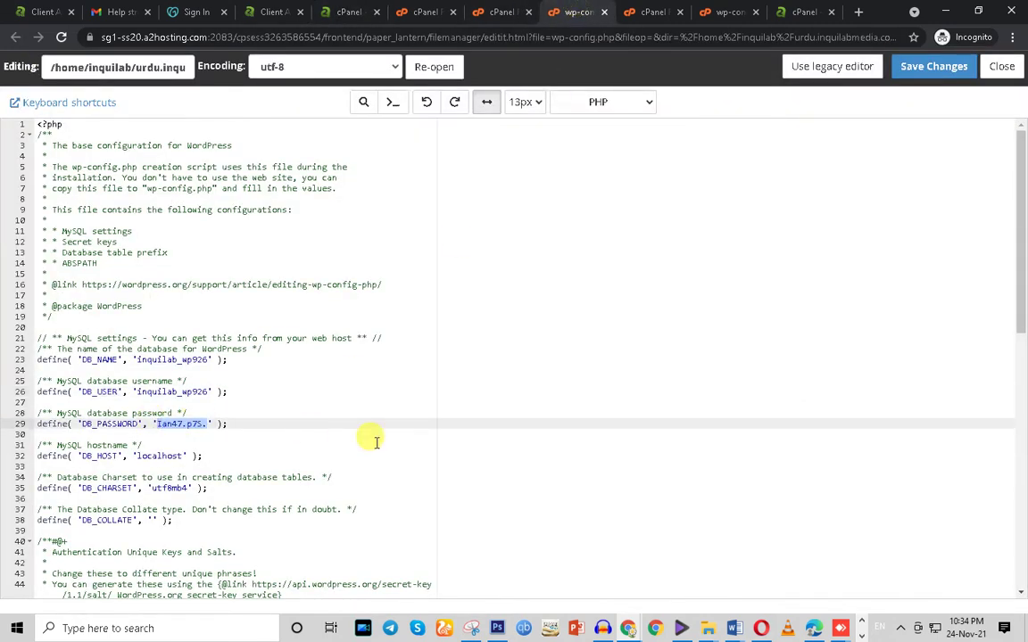
pyautogui.click(393, 11)
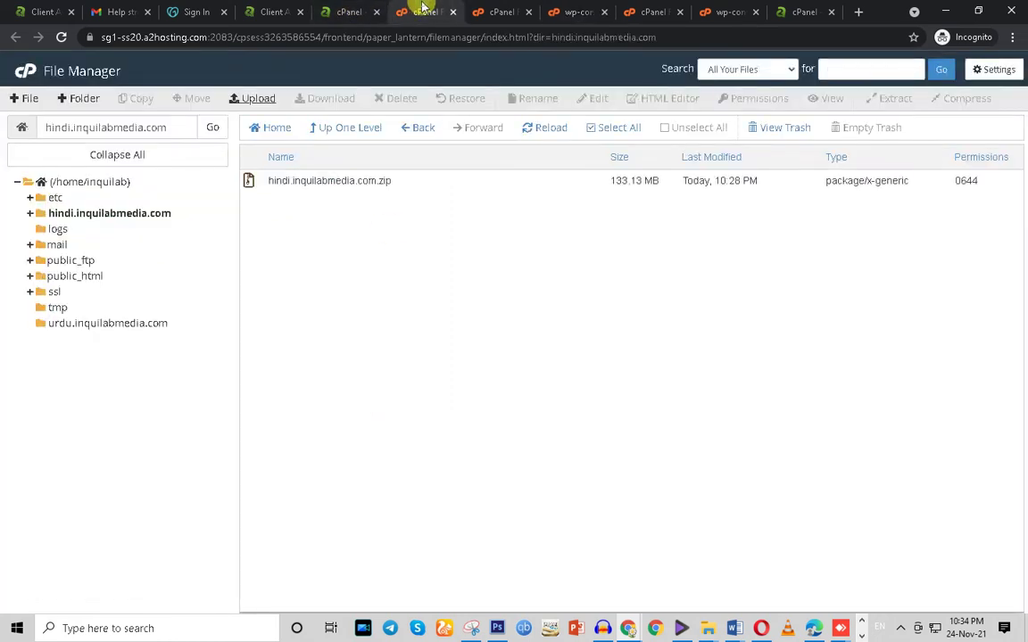
pyautogui.click(345, 10)
pyautogui.click(122, 348)
pyautogui.hotkey('ctrl', 'v')
pyautogui.click(99, 404)
pyautogui.hotkey('ctrl', 'v')
pyautogui.click(84, 496)
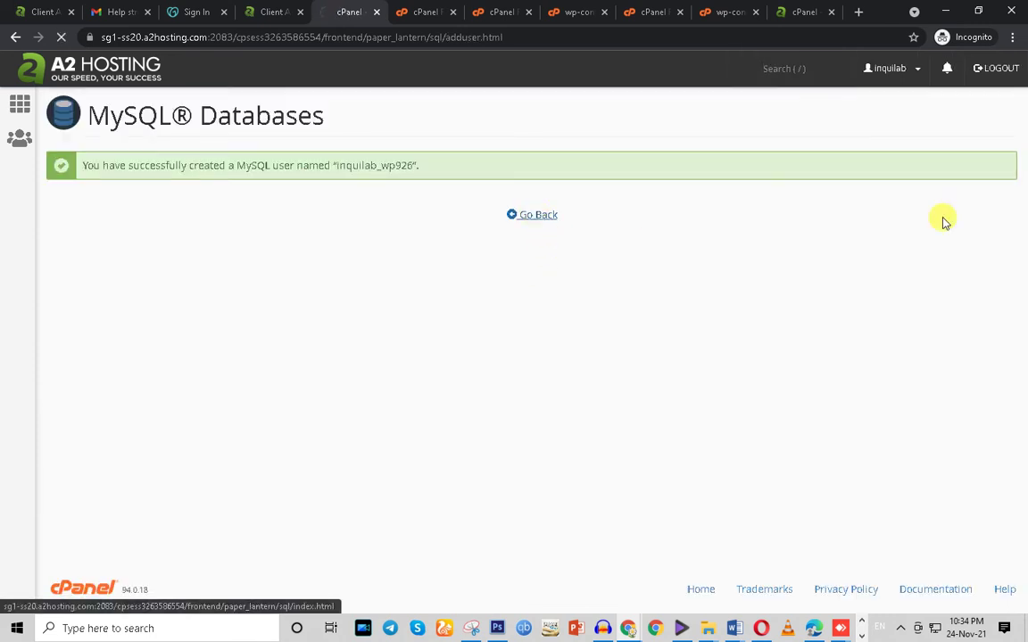
# Add inquilab_wp926 to the inquilab_wp926 database with ALL PRIVILEGES and save
pyautogui.moveTo(1021, 178); pyautogui.dragTo(1021, 550)
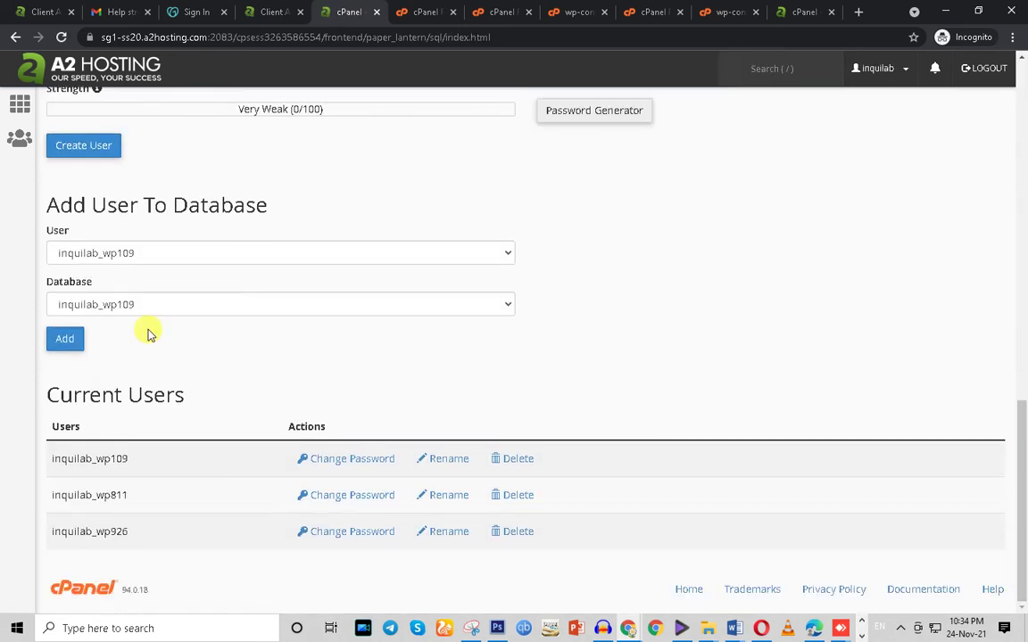
pyautogui.click(126, 254)
pyautogui.click(129, 301)
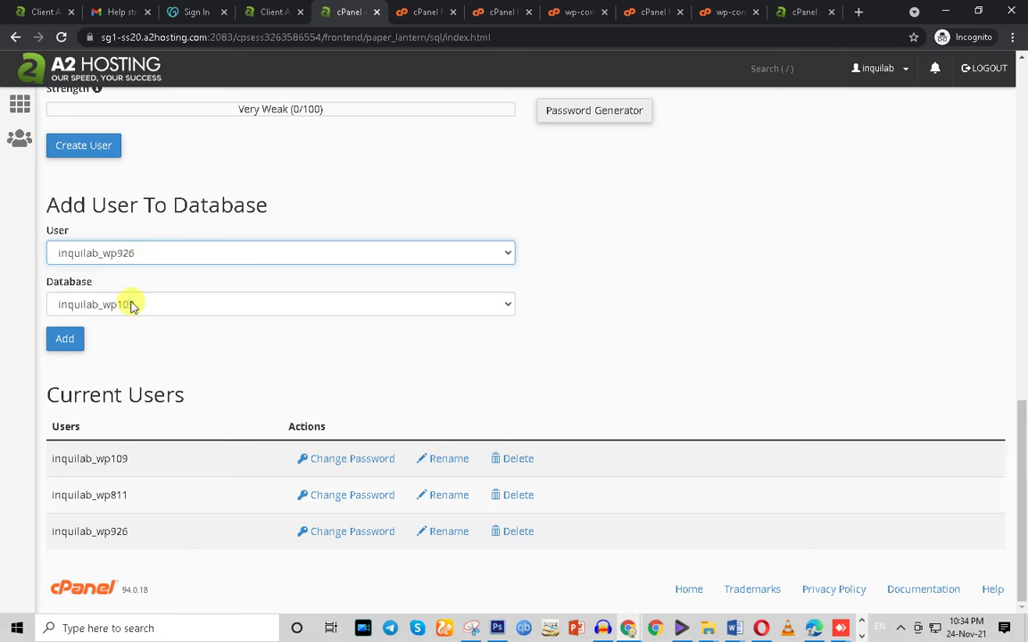
pyautogui.click(131, 305)
pyautogui.click(136, 353)
pyautogui.click(67, 339)
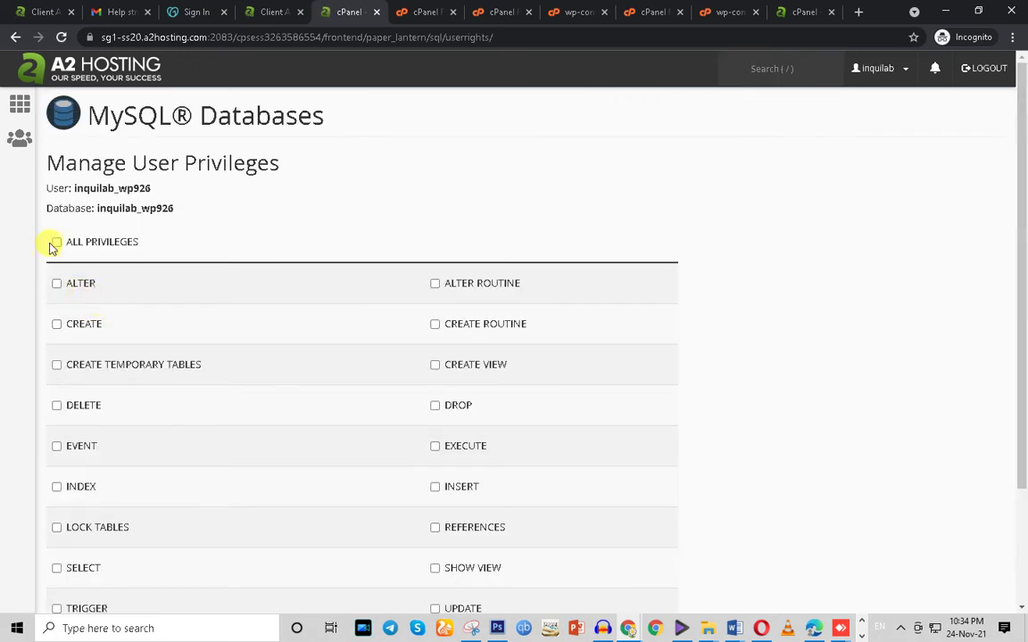
pyautogui.click(55, 242)
pyautogui.moveTo(1021, 291); pyautogui.dragTo(1021, 450)
pyautogui.click(103, 509)
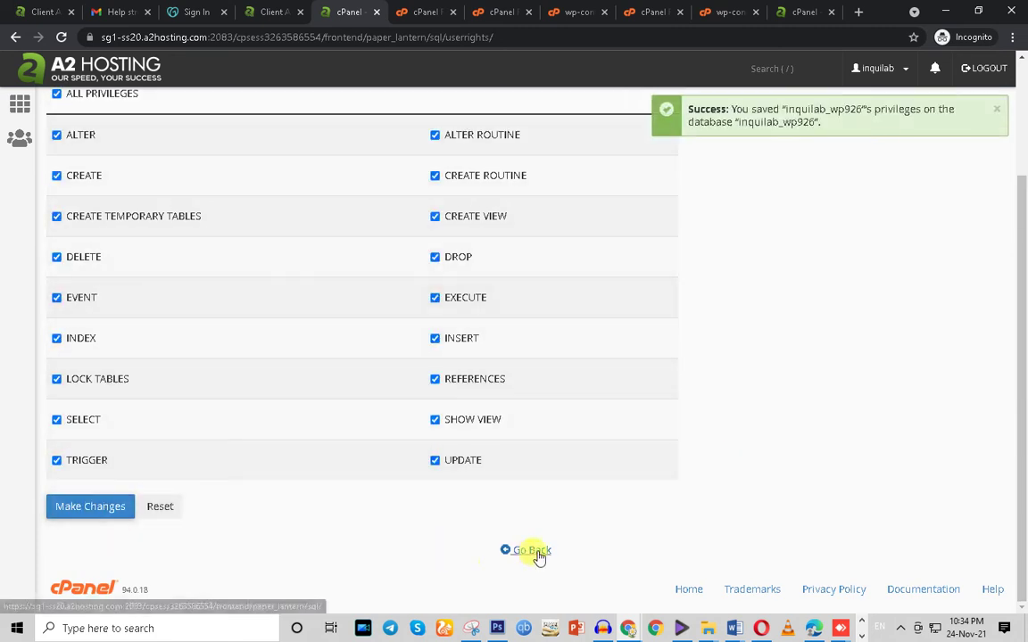
pyautogui.click(534, 551)
# Close the urdu site's wp-config.php editor
pyautogui.moveTo(1024, 219); pyautogui.dragTo(1017, 298)
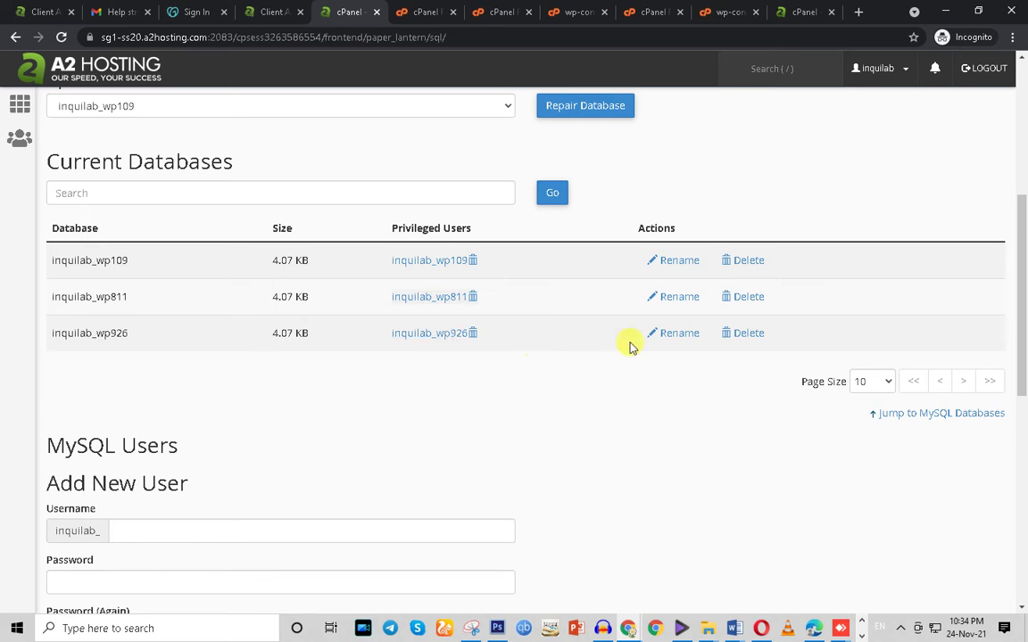
pyautogui.click(563, 12)
pyautogui.click(604, 12)
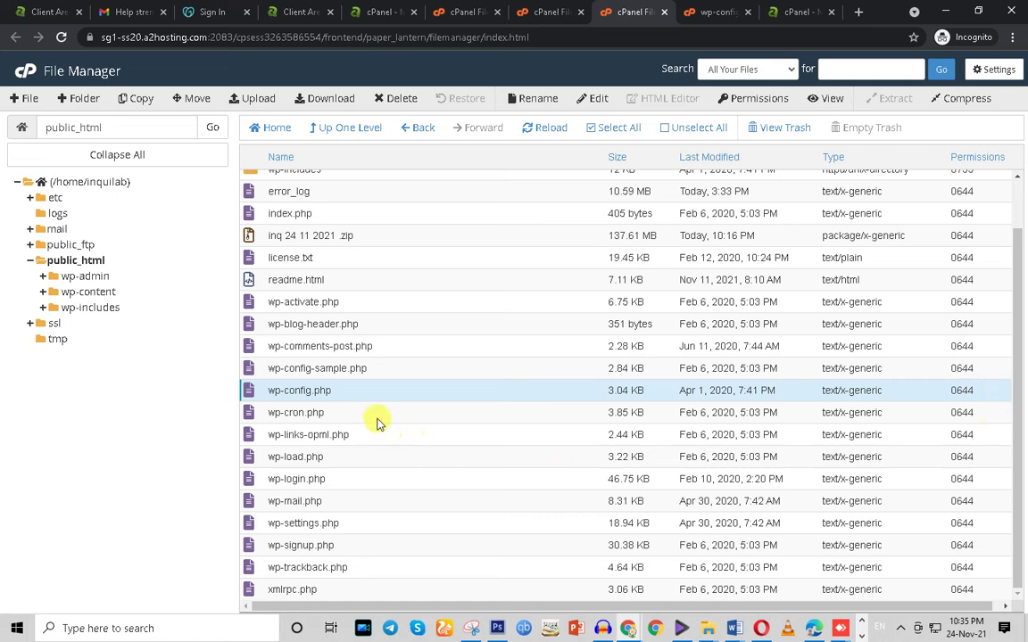
# Check the database settings in wp-config.php, close the editor, and scroll public_html back to the top
pyautogui.click(596, 101)
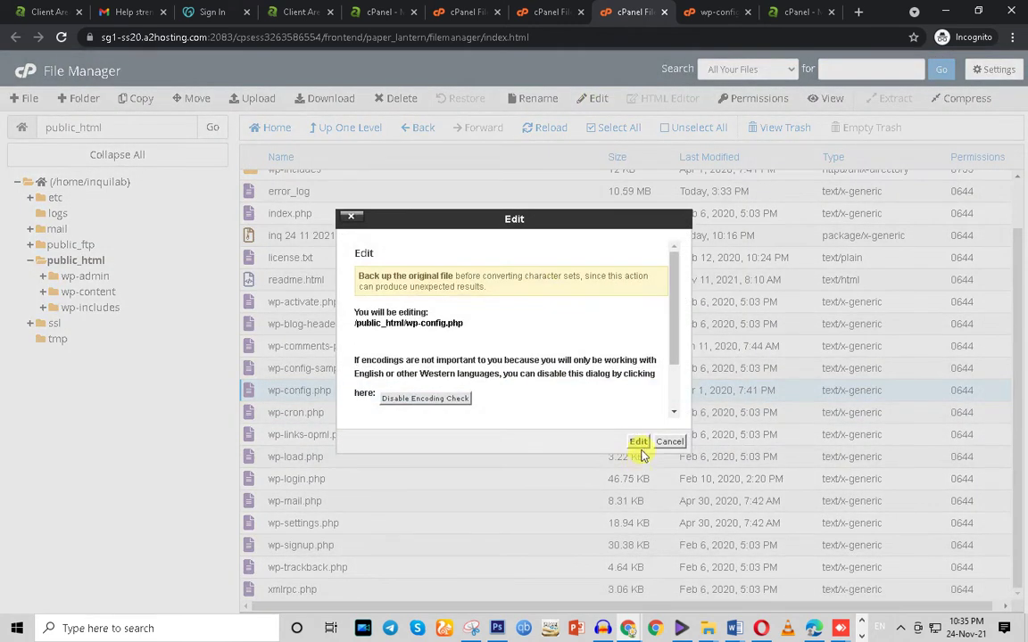
pyautogui.click(639, 451)
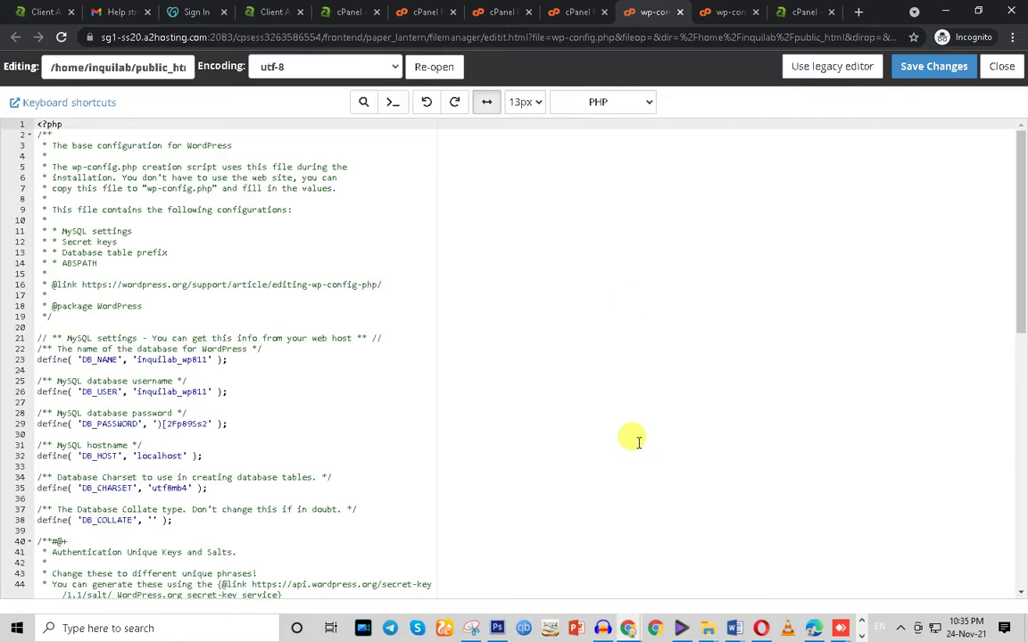
pyautogui.click(680, 11)
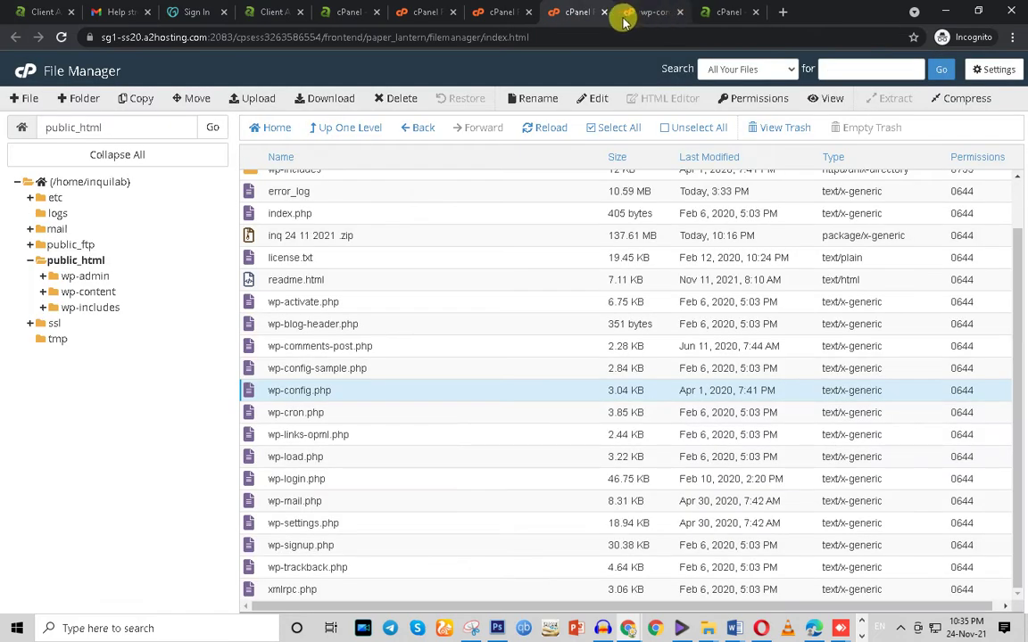
pyautogui.click(369, 244)
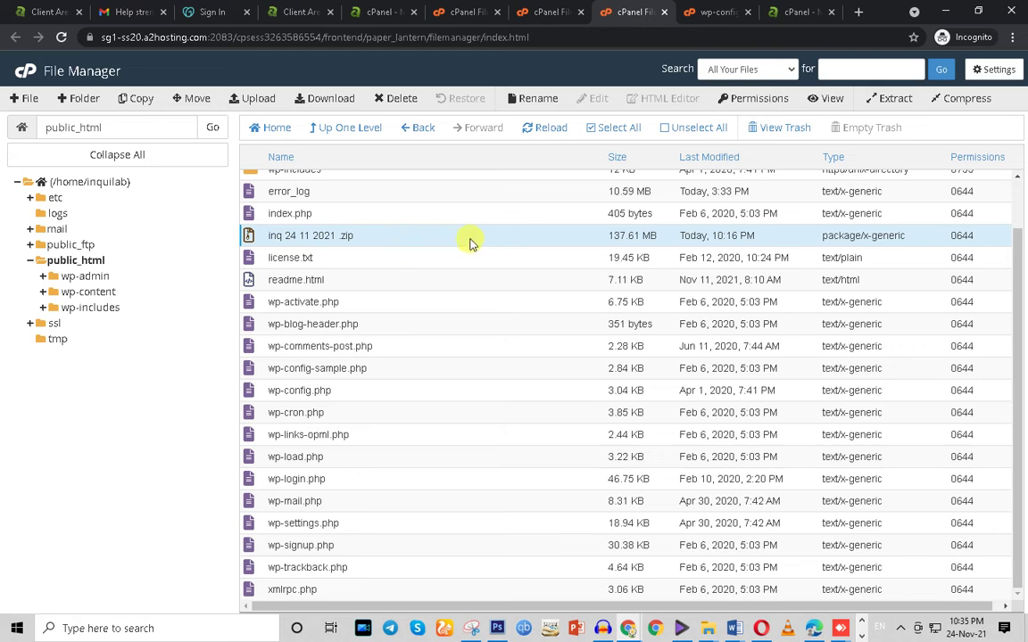
pyautogui.moveTo(1016, 356); pyautogui.dragTo(1016, 193)
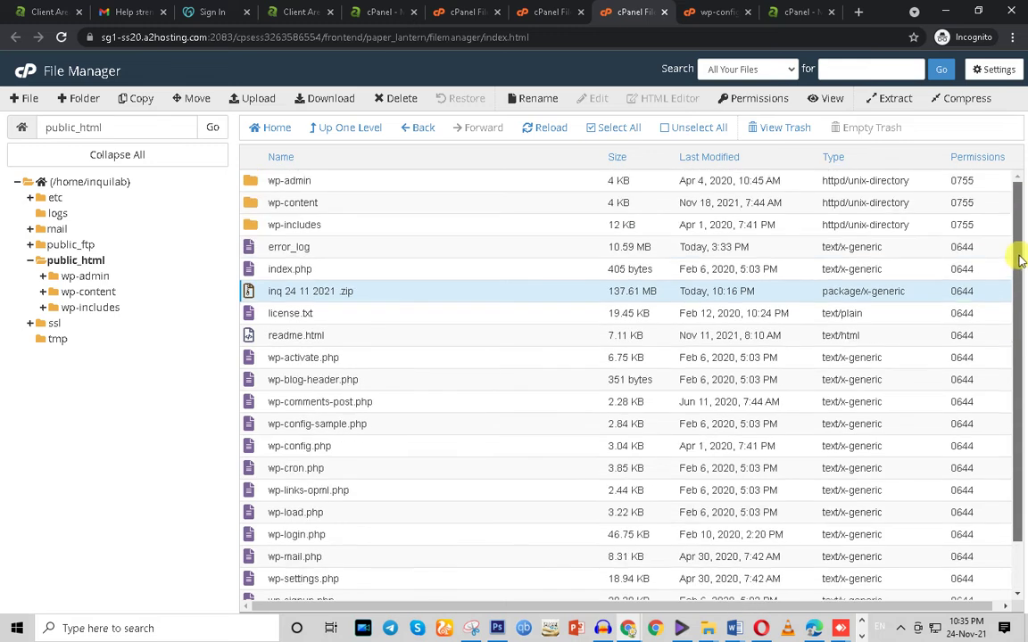
# Paste the account password copied from WhatsApp into GoDaddy's sign-in page and submit it
pyautogui.click(212, 11)
pyautogui.click(618, 227)
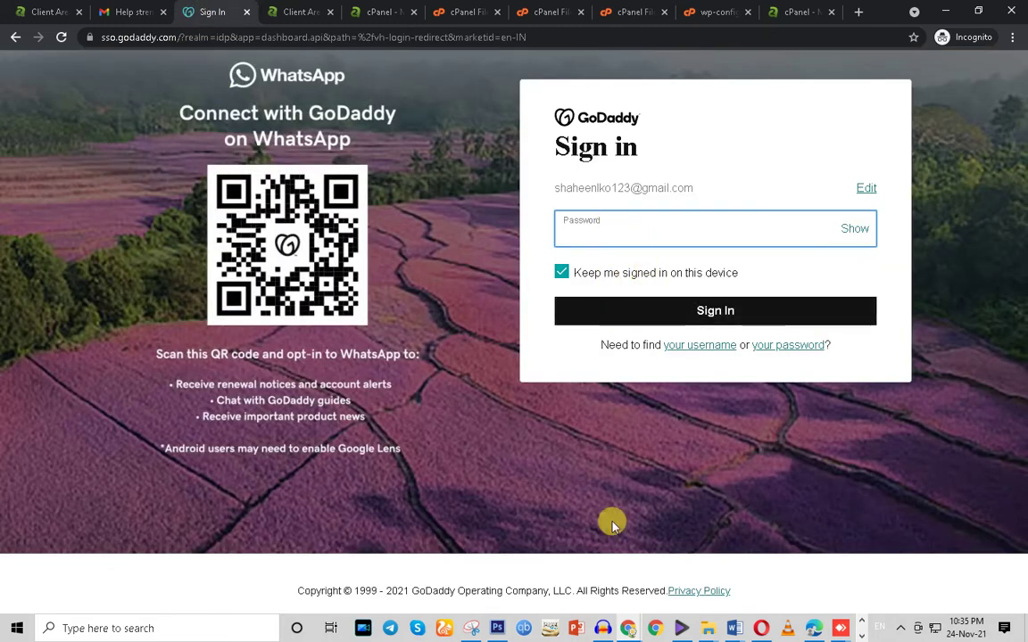
pyautogui.moveTo(628, 632)
pyautogui.click(527, 558)
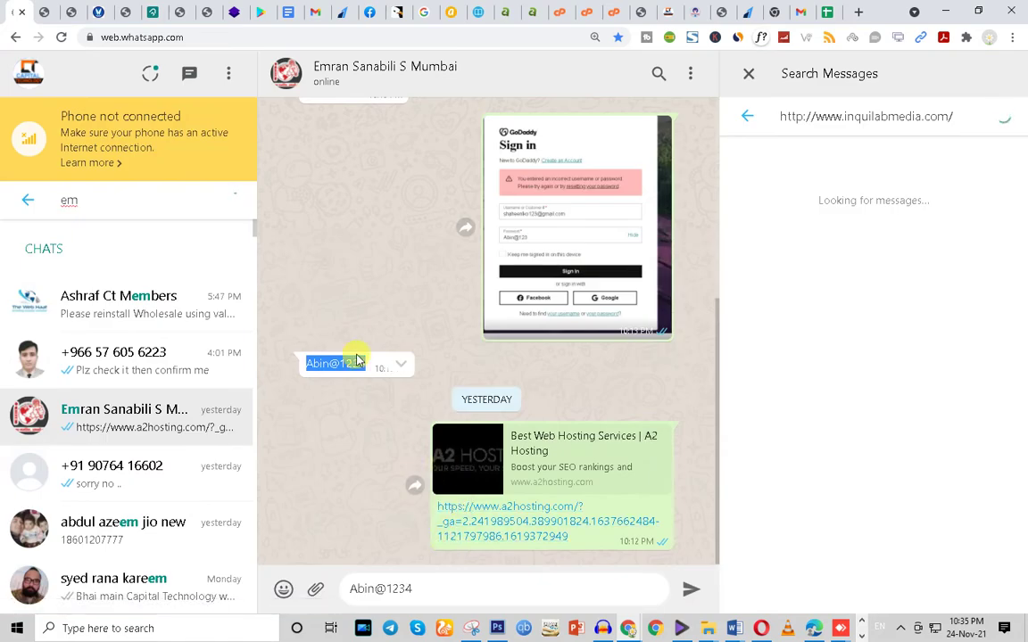
pyautogui.click(622, 632)
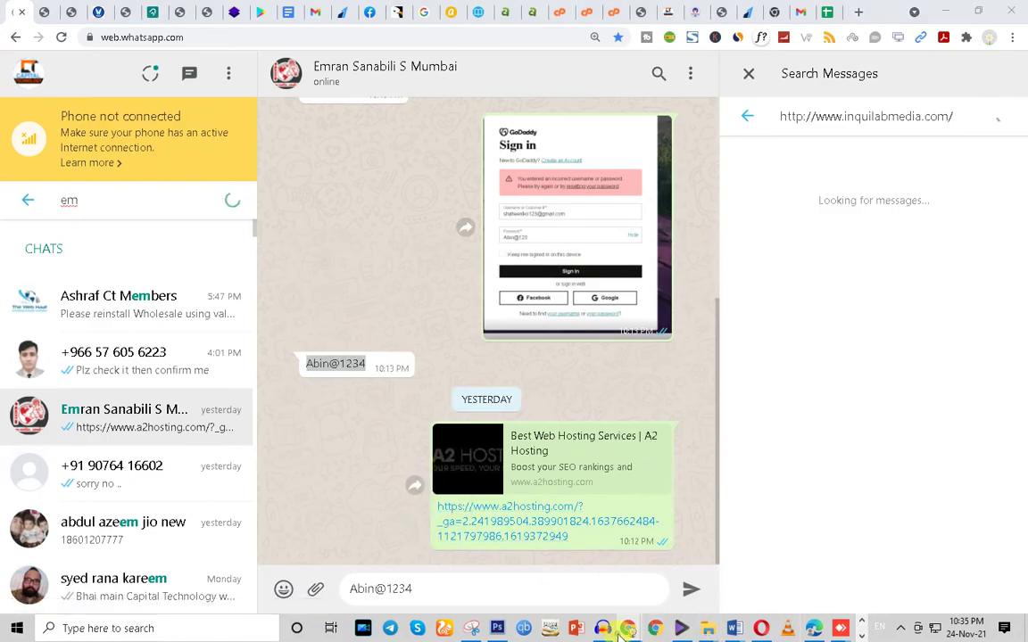
pyautogui.click(700, 558)
pyautogui.hotkey('ctrl', 'v')
pyautogui.click(667, 317)
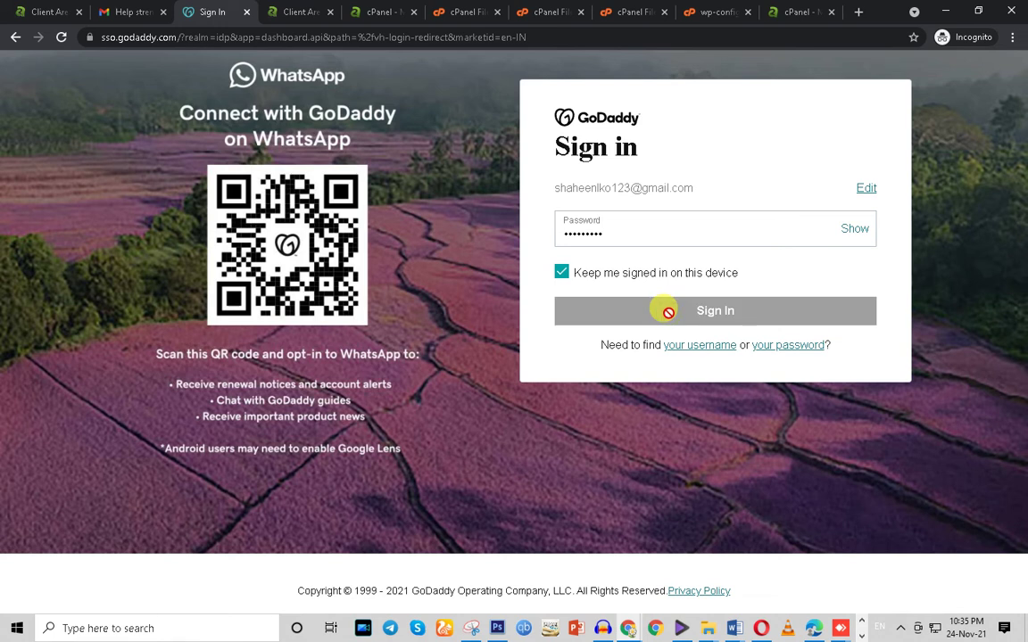
pyautogui.click(295, 12)
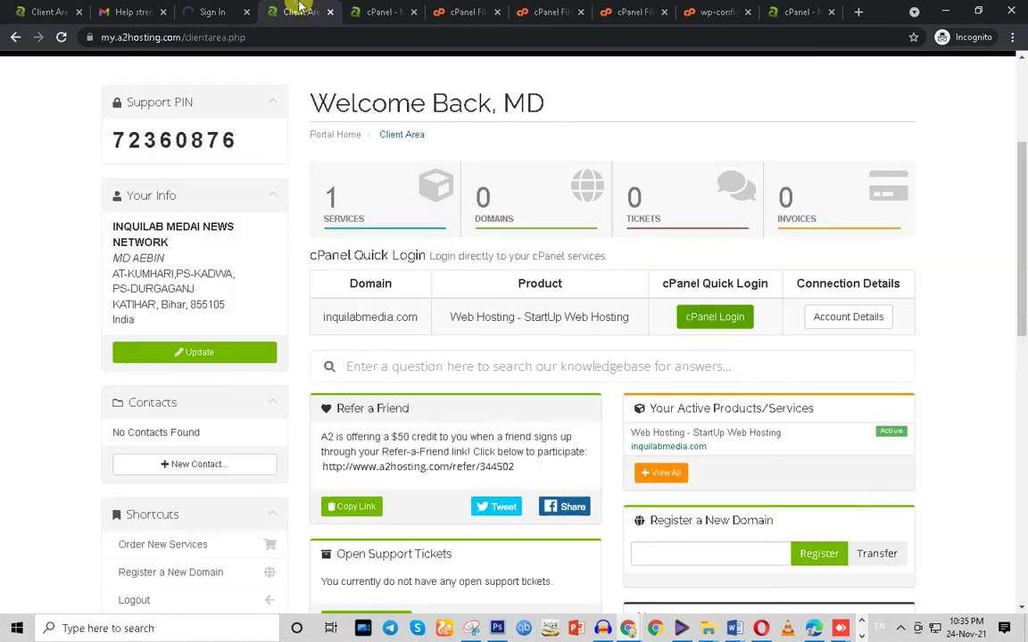
# Copy ns1.a2hosting.com from the inquilabmedia.com account's nameserver details
pyautogui.click(859, 325)
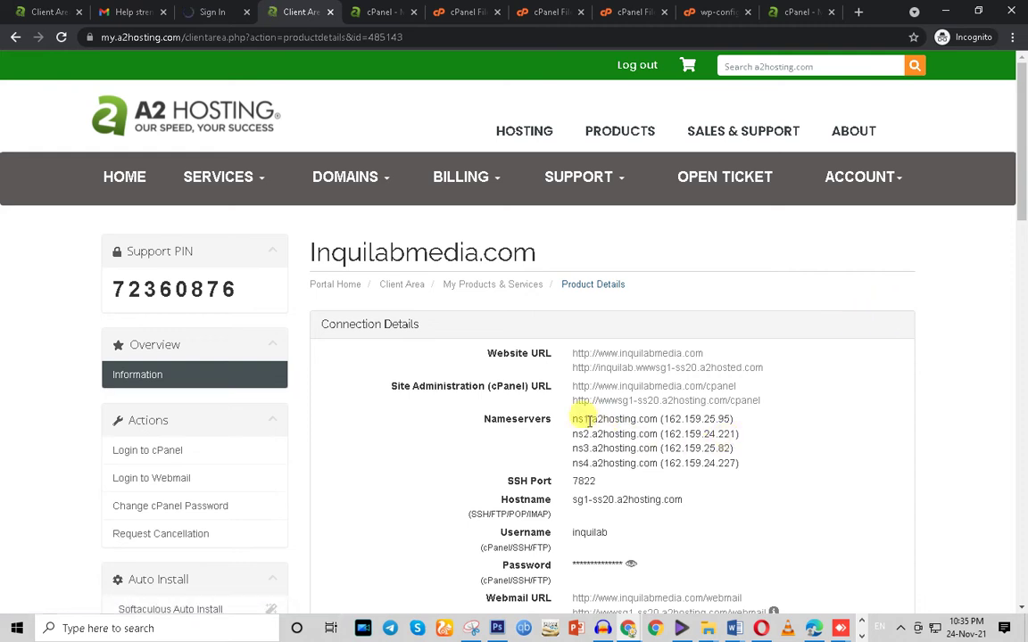
pyautogui.moveTo(574, 419); pyautogui.dragTo(653, 418)
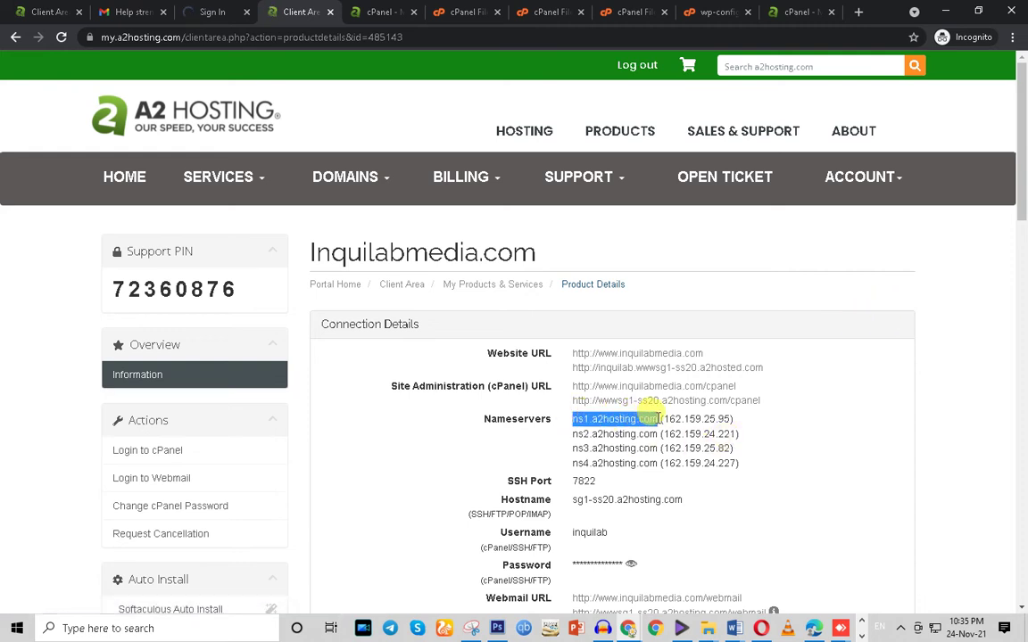
pyautogui.rightClick(652, 419)
pyautogui.click(662, 431)
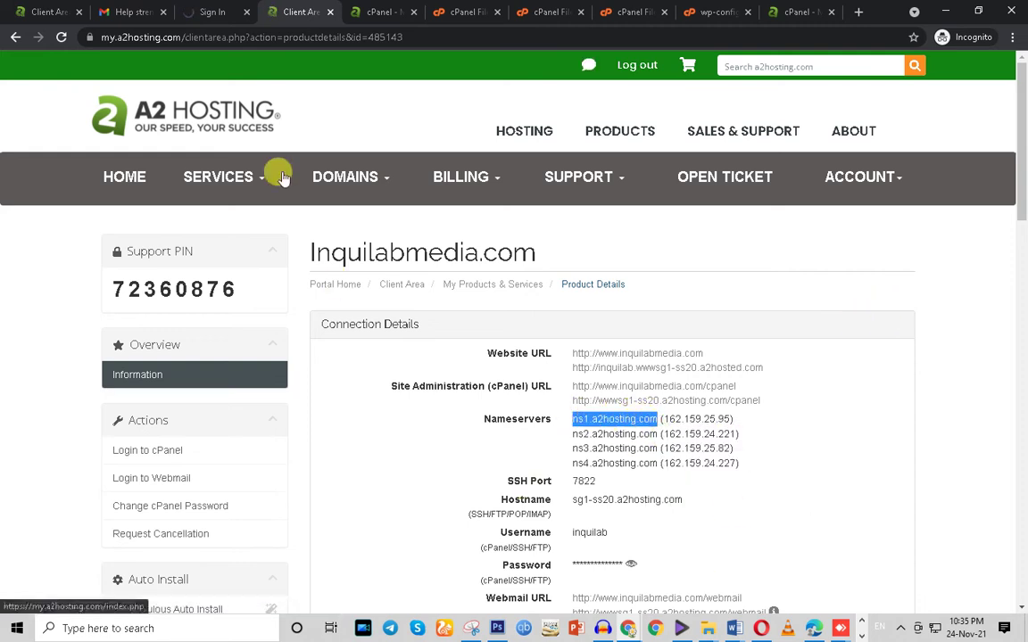
pyautogui.click(212, 12)
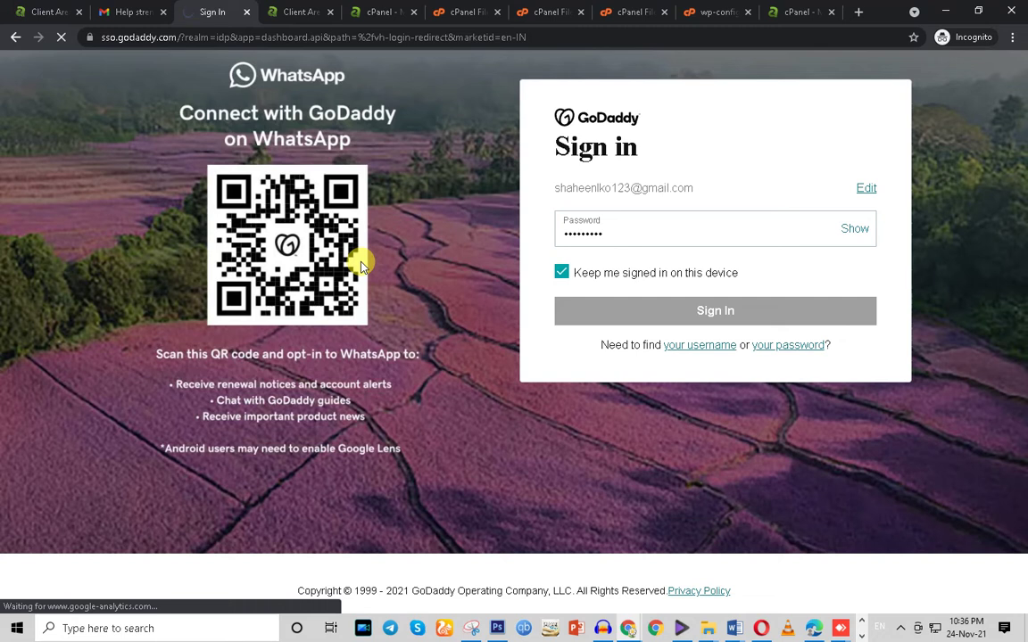
# Search system apps for 'fil', dismiss the results, and refocus the GoDaddy password field
pyautogui.click(93, 629)
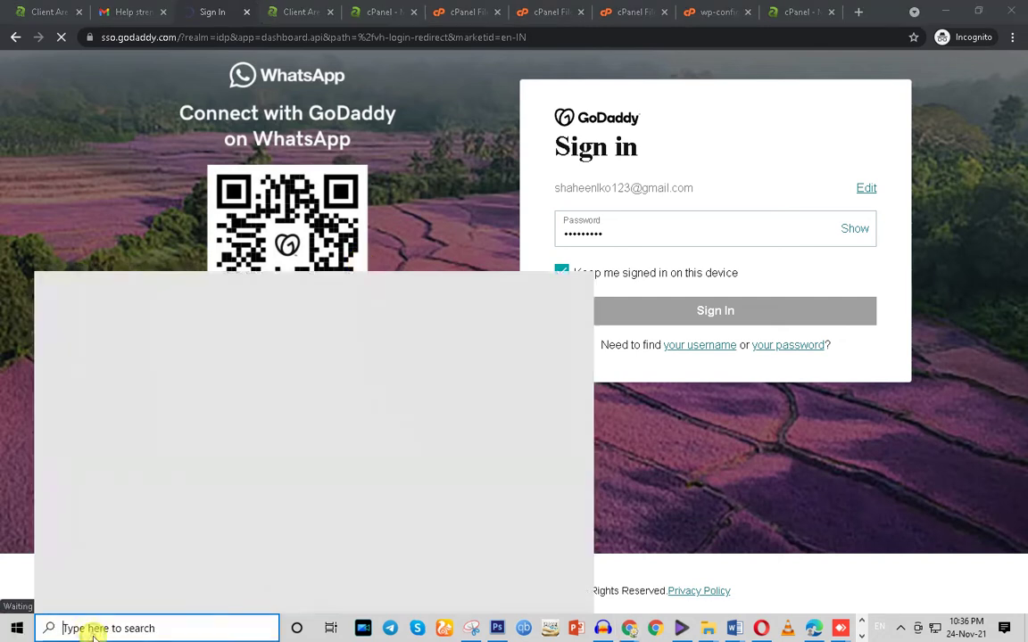
pyautogui.write('fil')
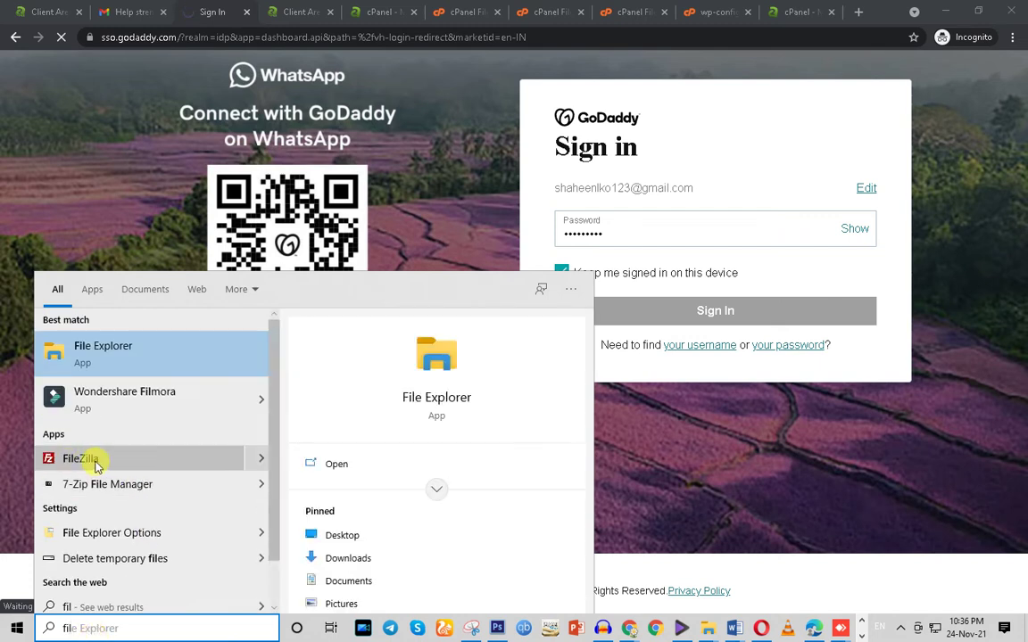
pyautogui.click(681, 475)
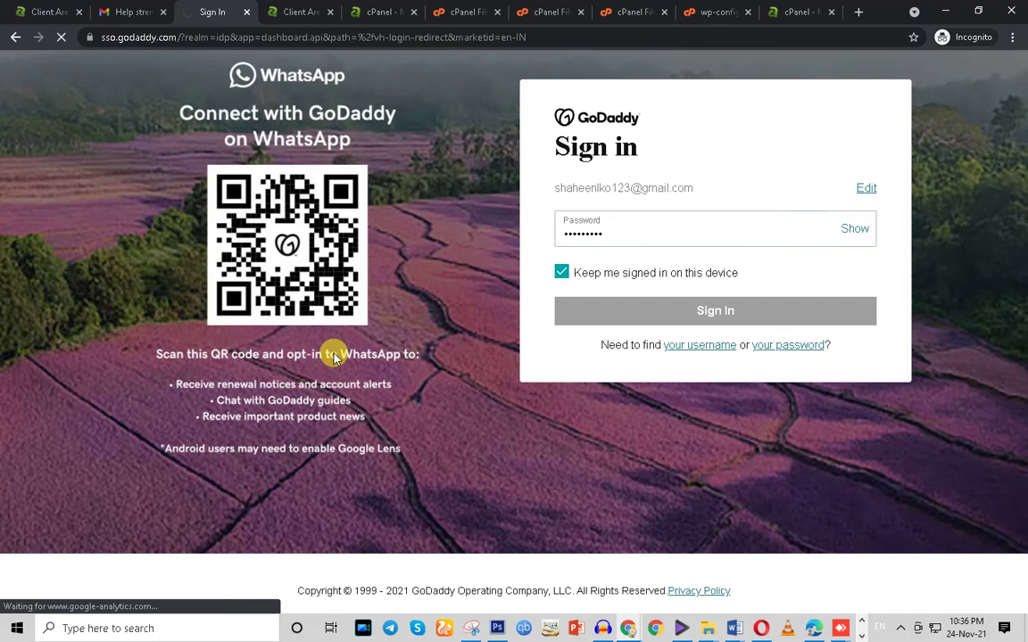
pyautogui.click(619, 234)
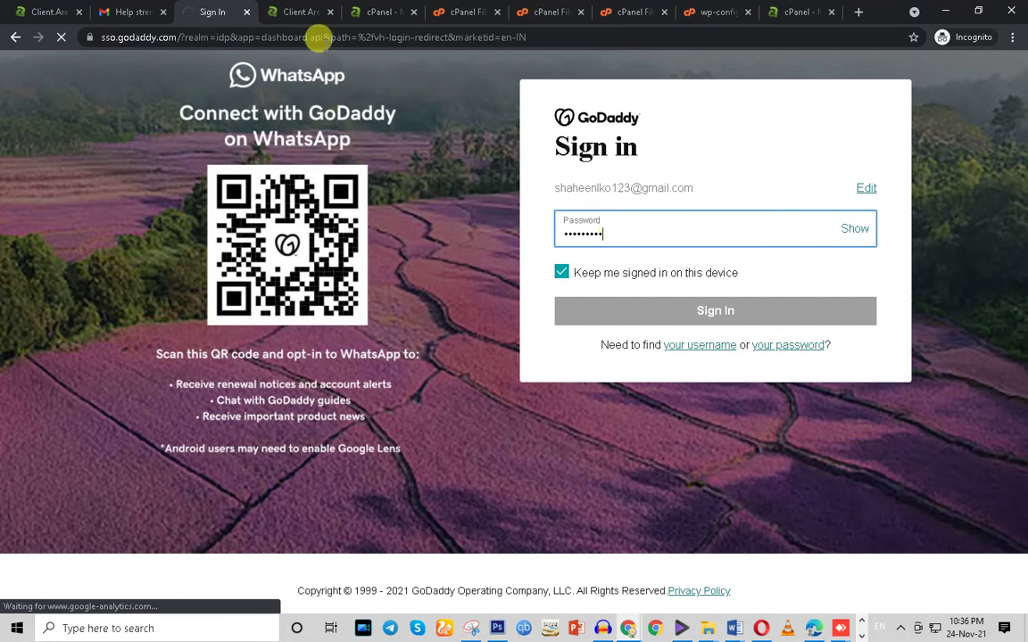
# Check between the A2 Hosting and GoDaddy tabs, then show the cPanel MySQL Databases list
pyautogui.click(299, 12)
pyautogui.click(214, 14)
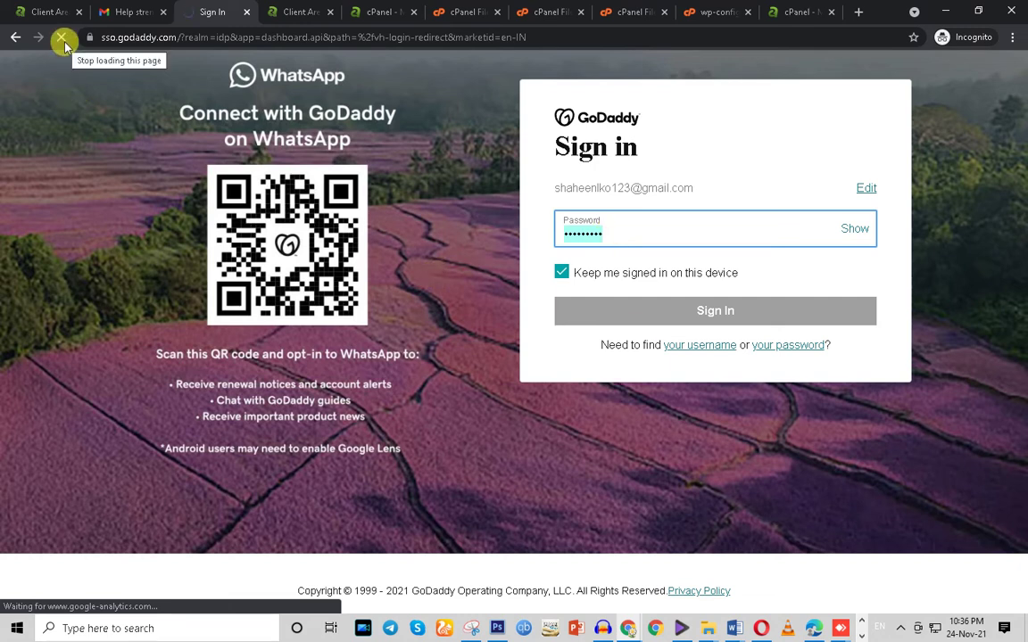
pyautogui.click(294, 10)
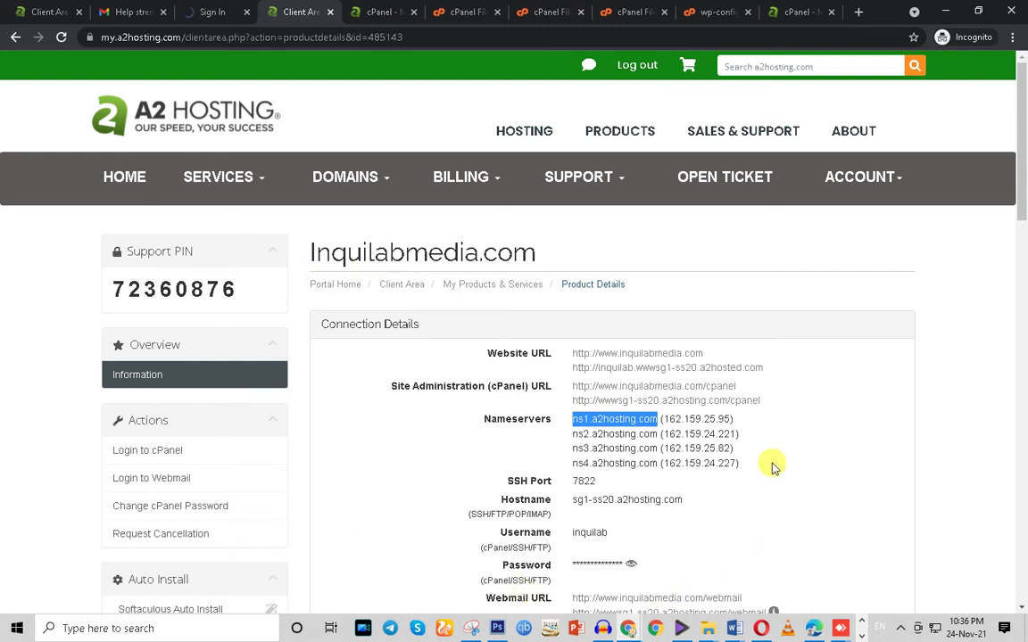
pyautogui.click(212, 9)
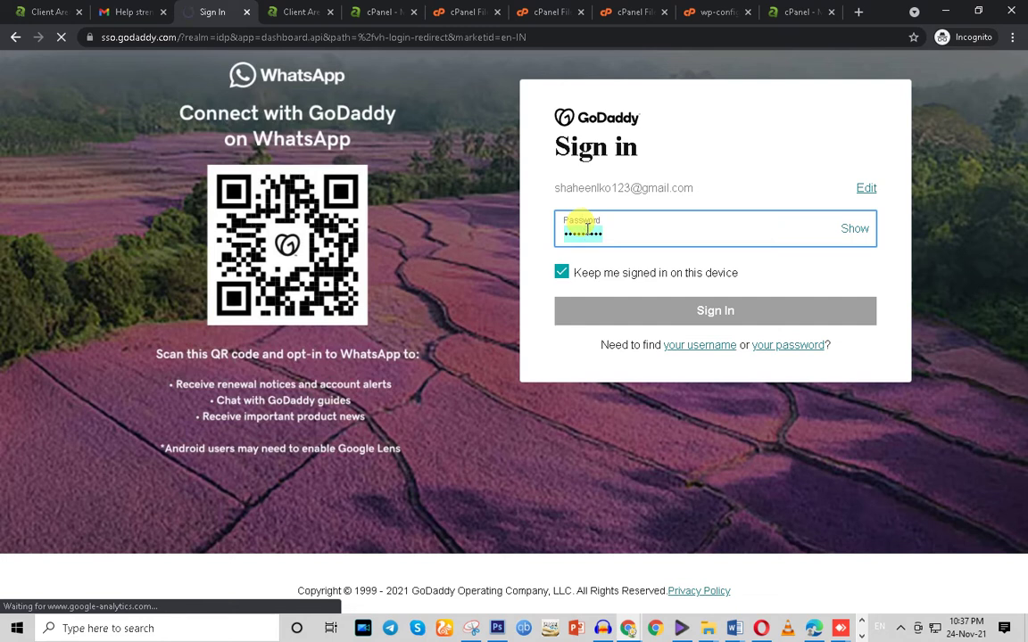
pyautogui.click(302, 12)
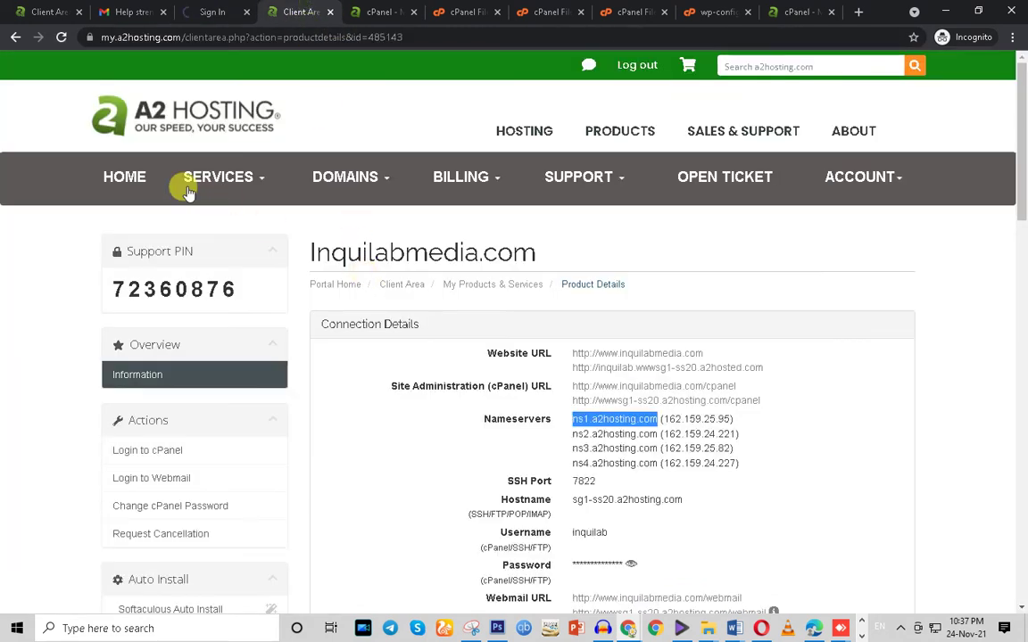
pyautogui.click(381, 13)
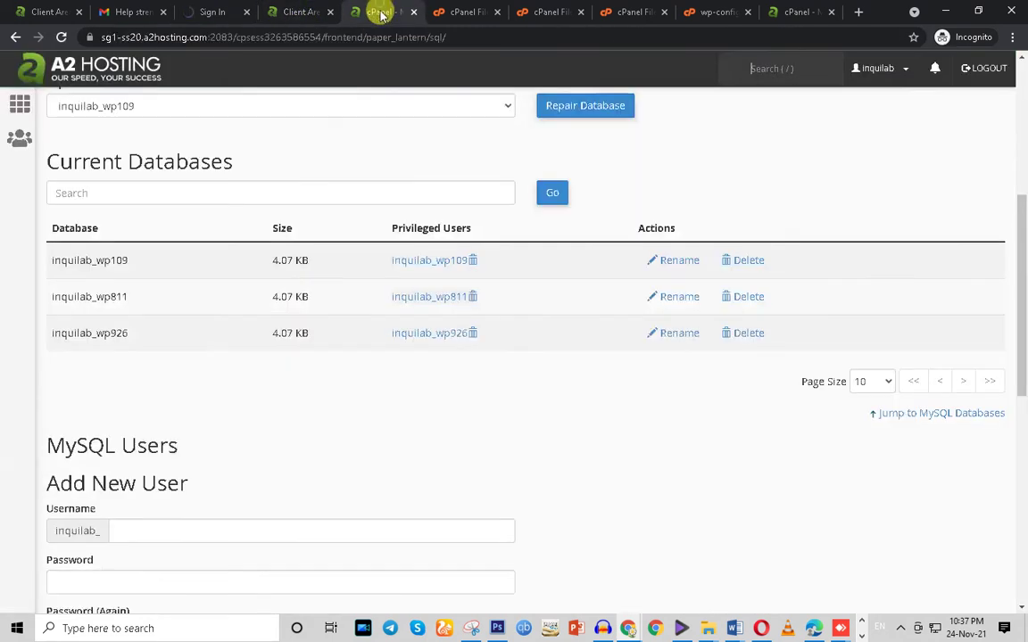
# Go to cPanel home and review the Primary Domain certificate warning
pyautogui.click(19, 105)
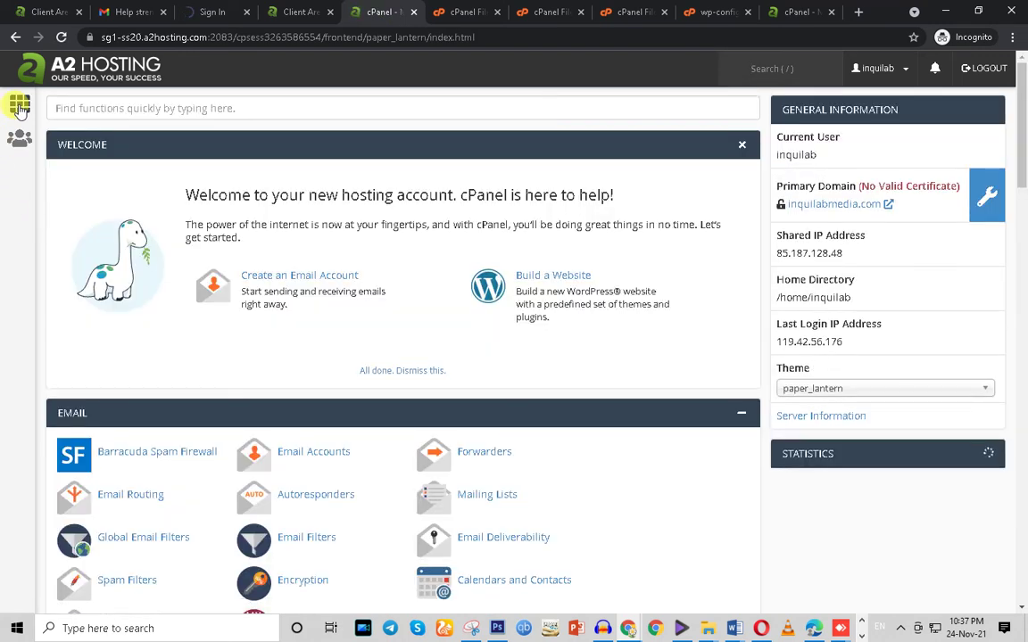
pyautogui.tripleClick(873, 186)
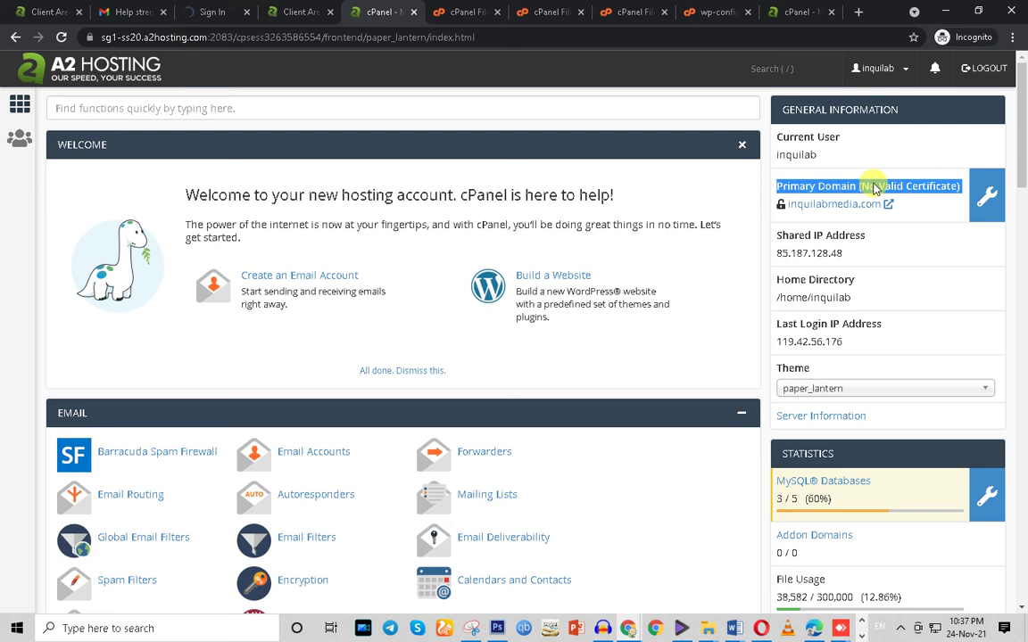
pyautogui.moveTo(1023, 141); pyautogui.dragTo(1013, 308)
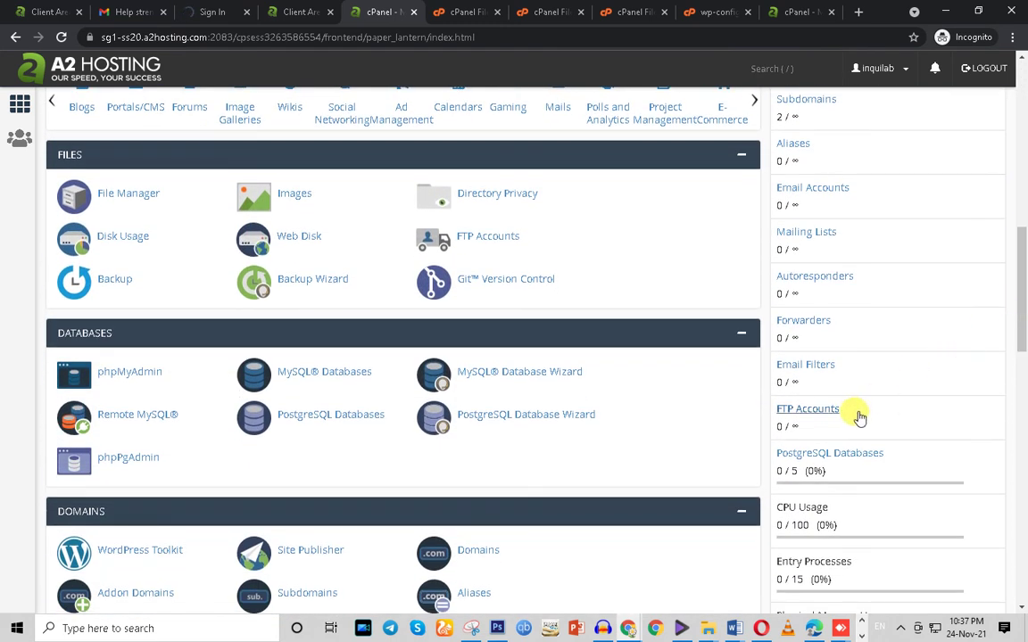
pyautogui.click(187, 11)
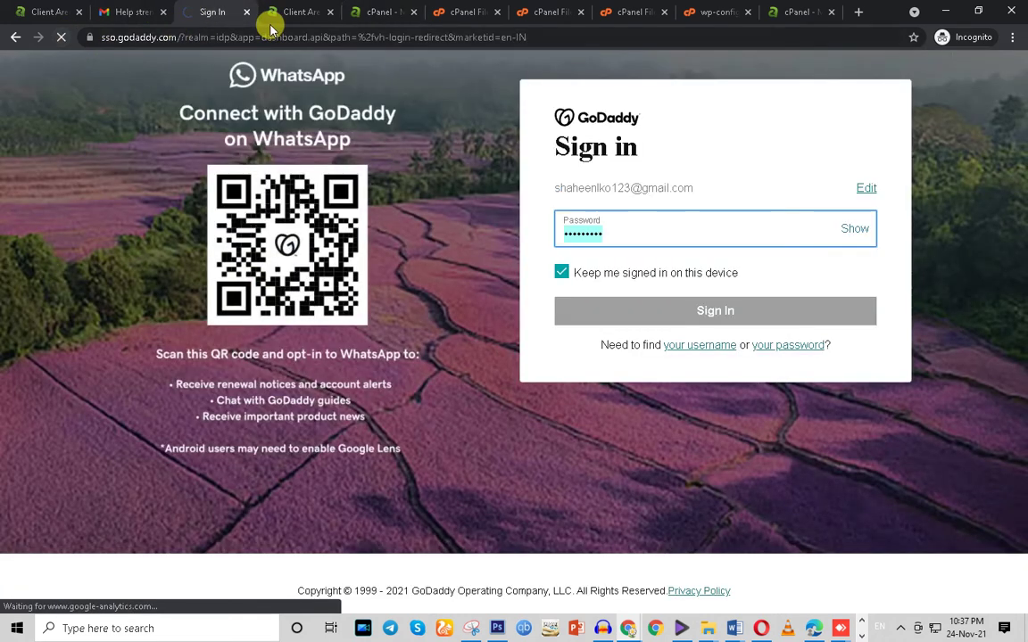
pyautogui.click(296, 11)
pyautogui.click(374, 11)
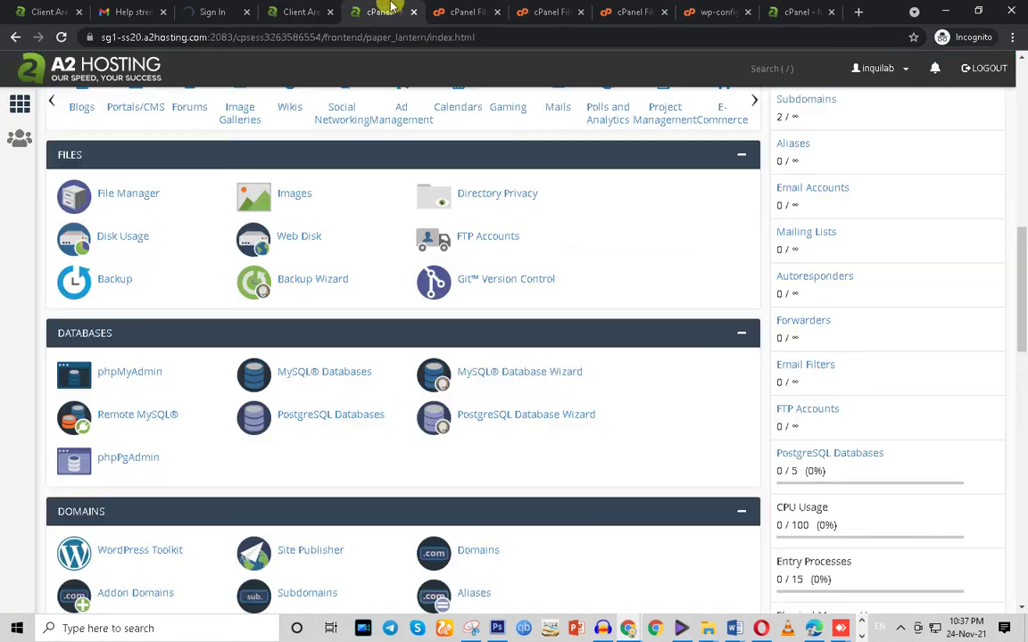
pyautogui.moveTo(1019, 284); pyautogui.dragTo(1016, 419)
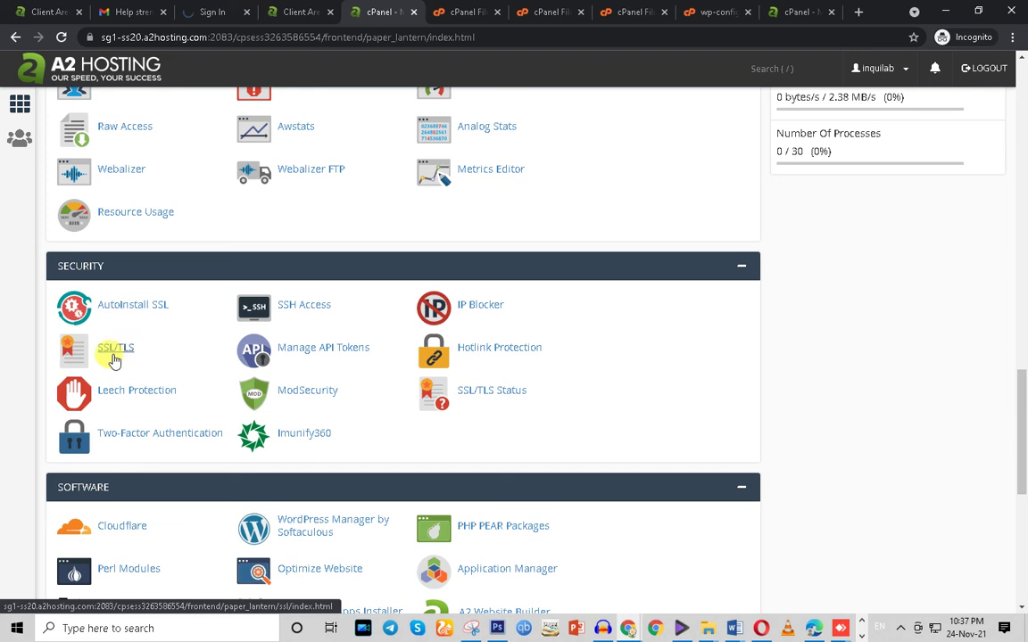
# Open SSL/TLS Status and select all 13 domains
pyautogui.click(475, 393)
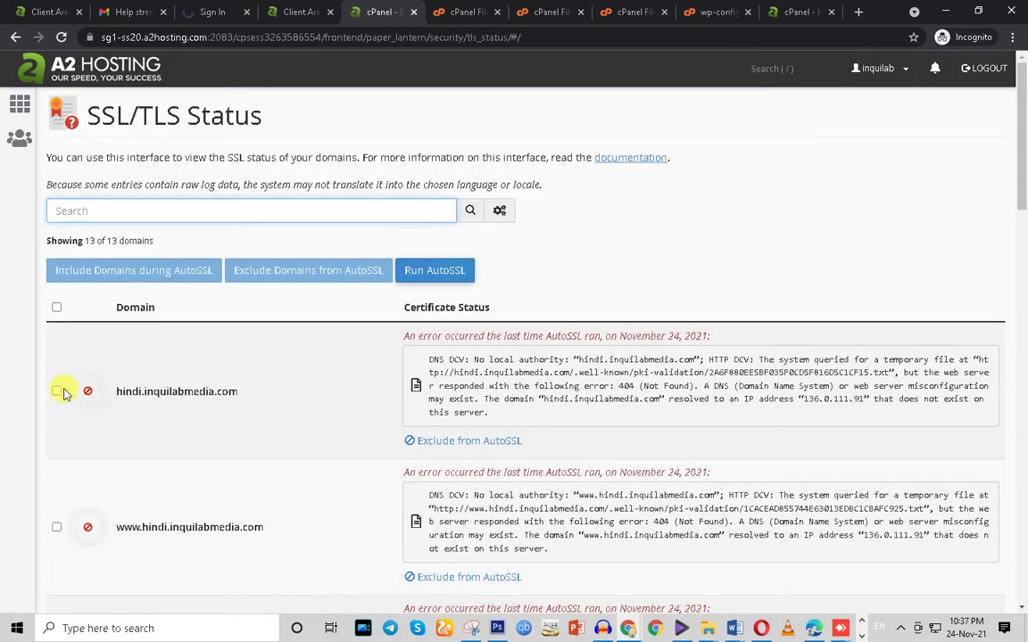
pyautogui.click(55, 307)
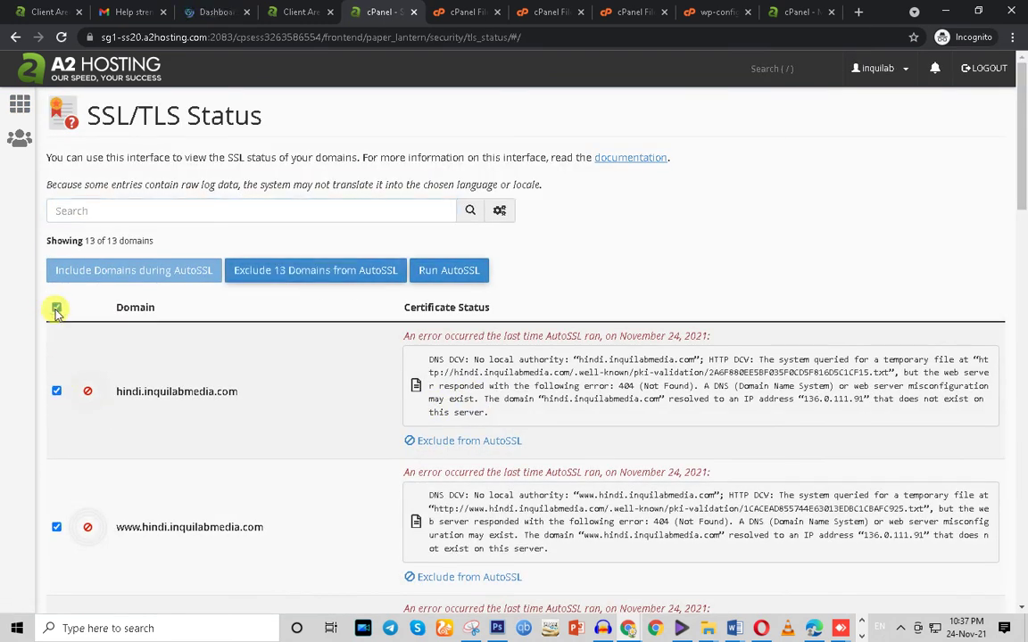
pyautogui.click(225, 11)
pyautogui.moveTo(1024, 190); pyautogui.dragTo(987, 153)
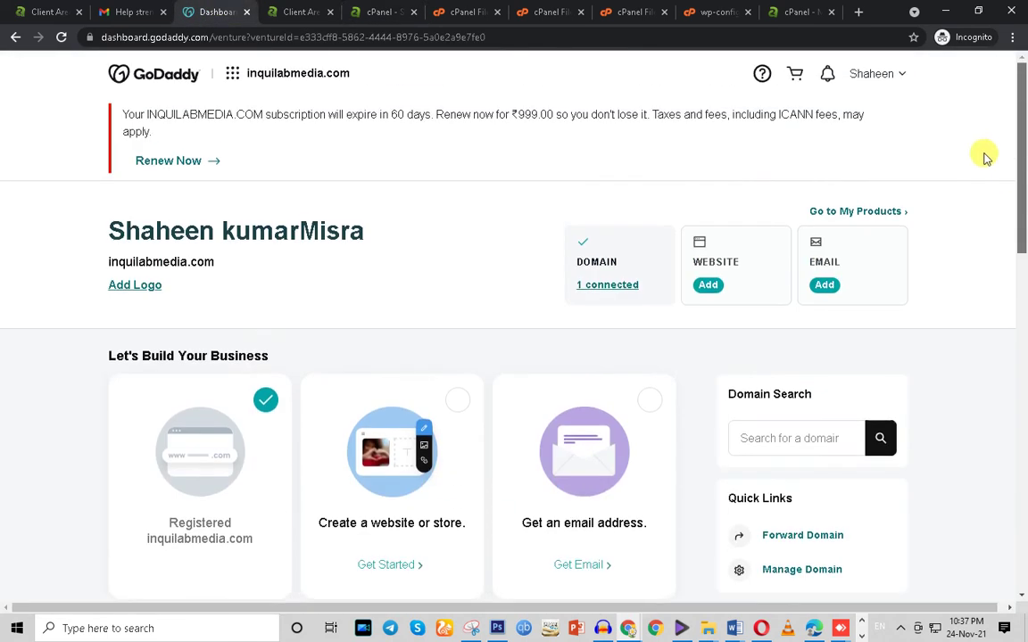
# From My Products, open DNS for inquilabmedia.com and start changing its nameservers
pyautogui.click(891, 76)
pyautogui.click(759, 212)
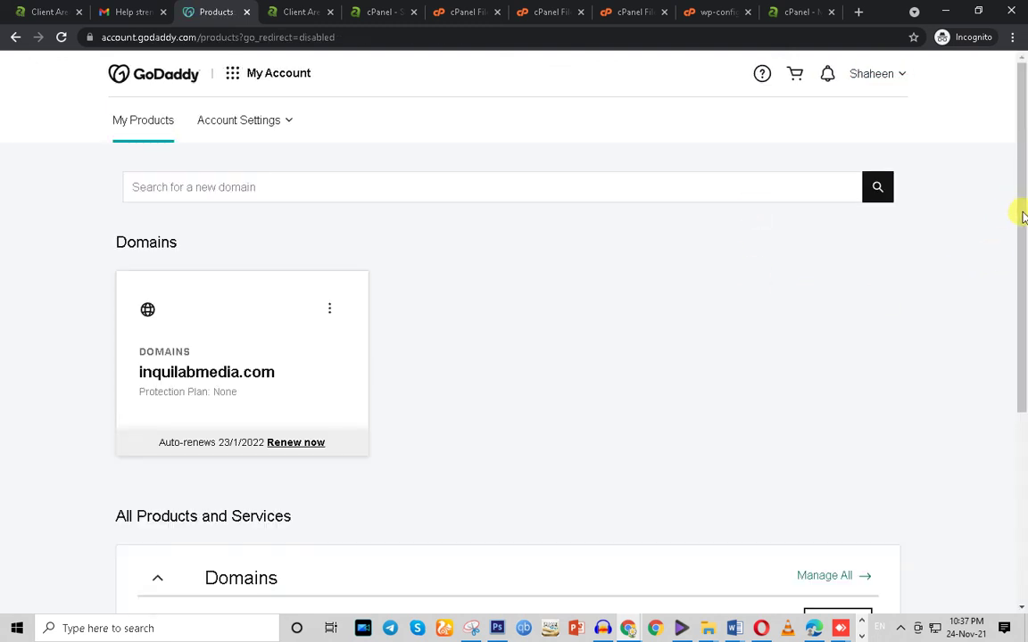
pyautogui.moveTo(1023, 216); pyautogui.dragTo(1022, 429)
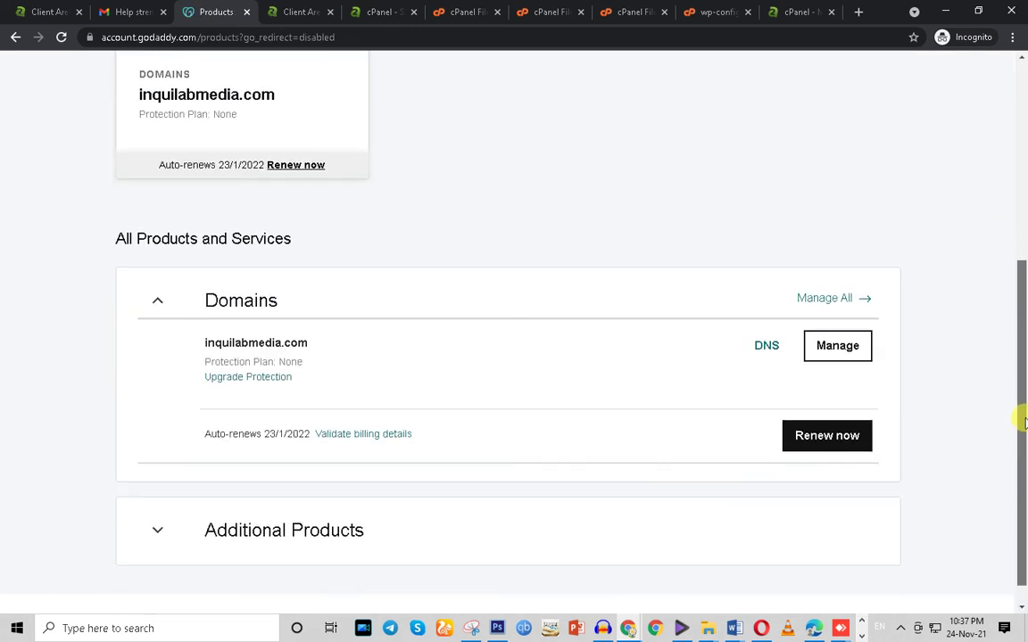
pyautogui.click(764, 347)
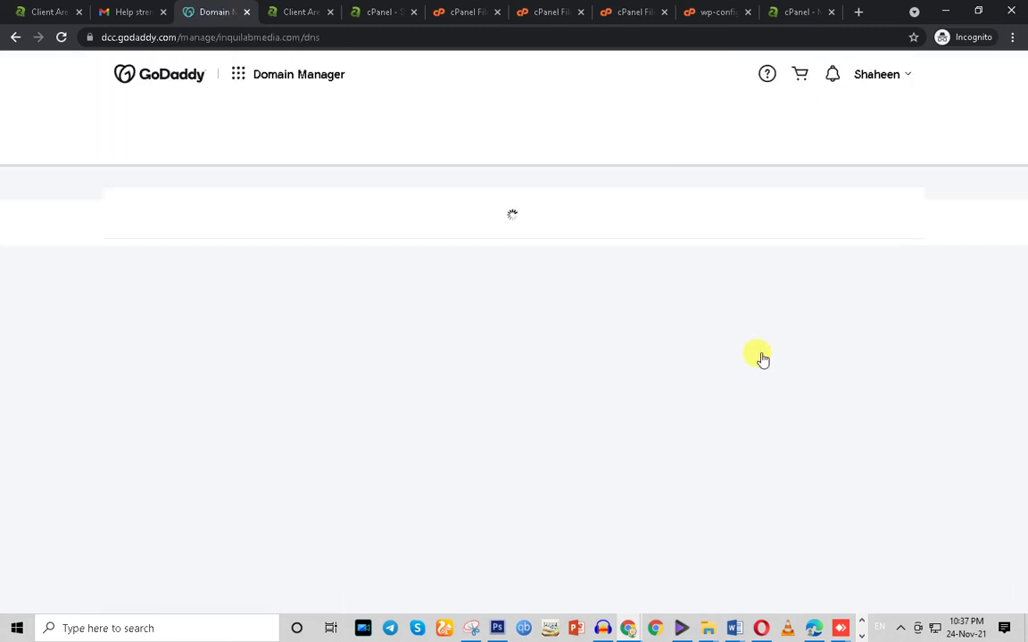
pyautogui.moveTo(1022, 265); pyautogui.dragTo(1021, 397)
pyautogui.click(325, 303)
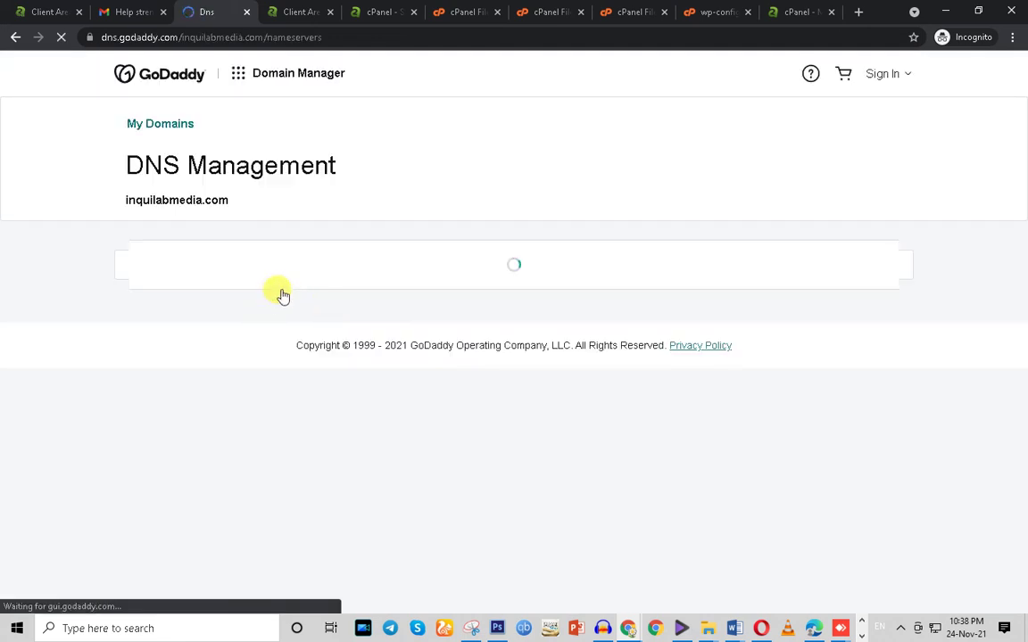
# Replace the two old nameservers and add two more, pasting ns1.a2hosting.com into all four
pyautogui.tripleClick(194, 388)
pyautogui.write('ns1.a2hosting.com')
pyautogui.click(164, 435)
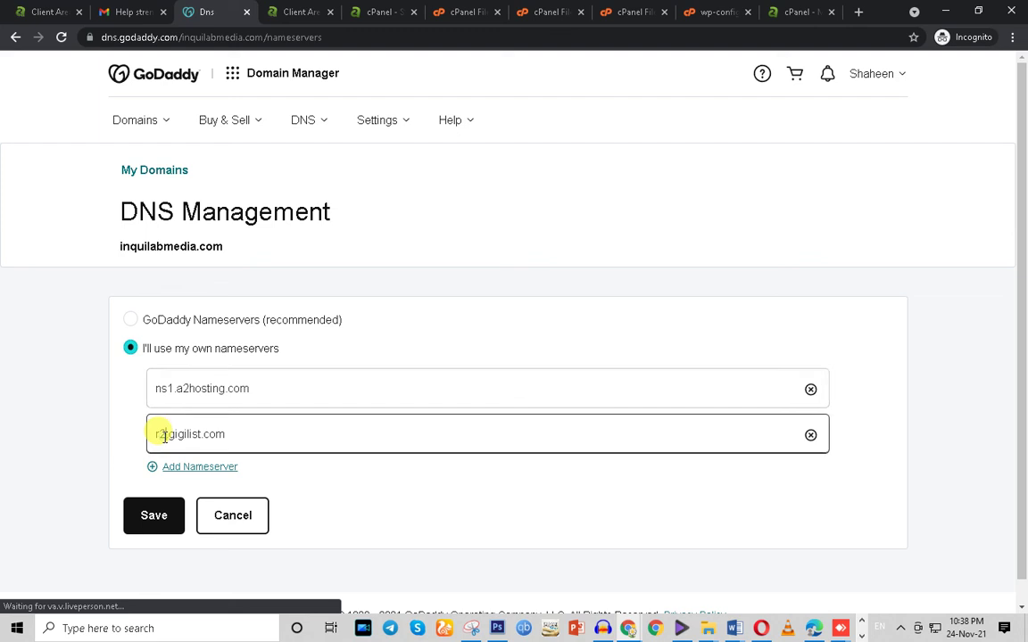
pyautogui.tripleClick(164, 436)
pyautogui.write('ns1.a2hosting.com')
pyautogui.click(186, 467)
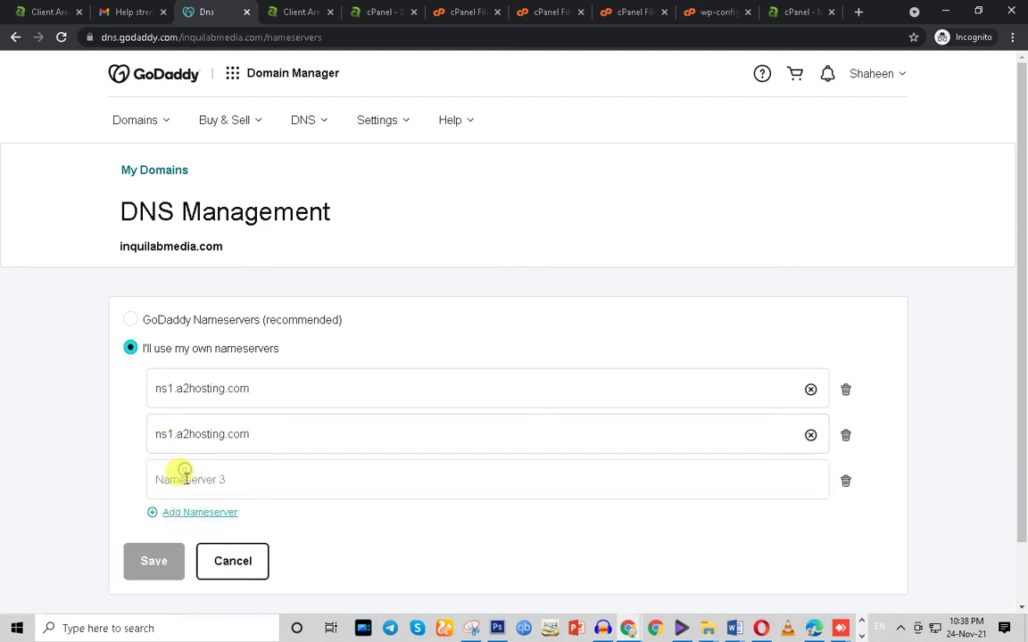
pyautogui.click(177, 513)
pyautogui.click(165, 479)
pyautogui.write('ns1.a2hosting.com')
pyautogui.click(187, 513)
pyautogui.write('ns1.a2hosting.com')
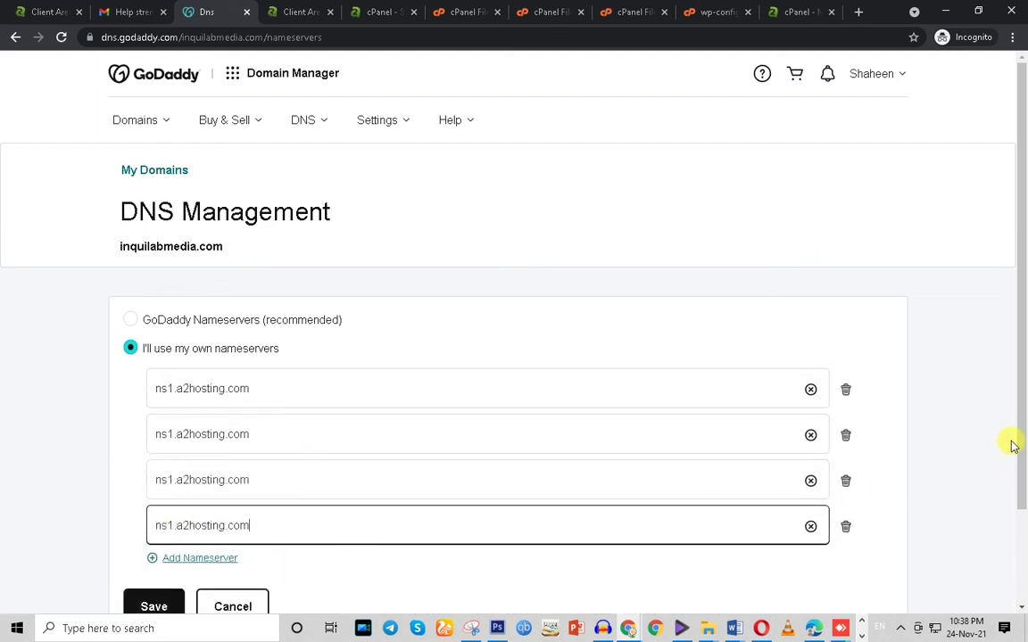
# Correct the entries to ns2, ns3 and ns4.a2hosting.com
pyautogui.scroll(-2, 1016, 438)
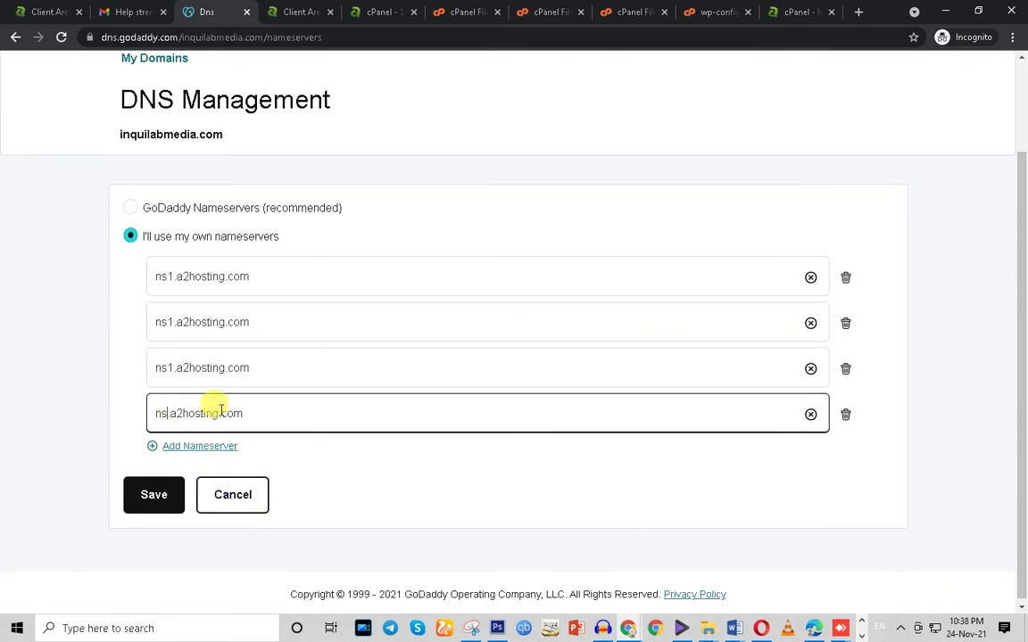
pyautogui.write('4')
pyautogui.click(171, 368)
pyautogui.press('BackSpace')
pyautogui.write('3')
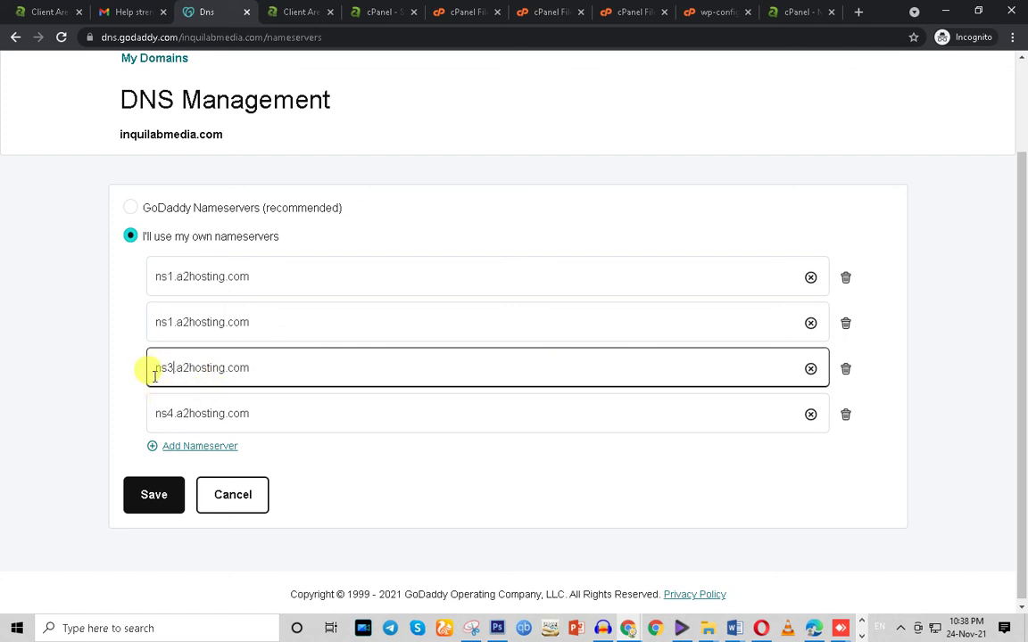
pyautogui.click(174, 321)
pyautogui.write('2')
# Save the four A2 nameservers, accept the terms, confirm, and review the saved list
pyautogui.click(154, 503)
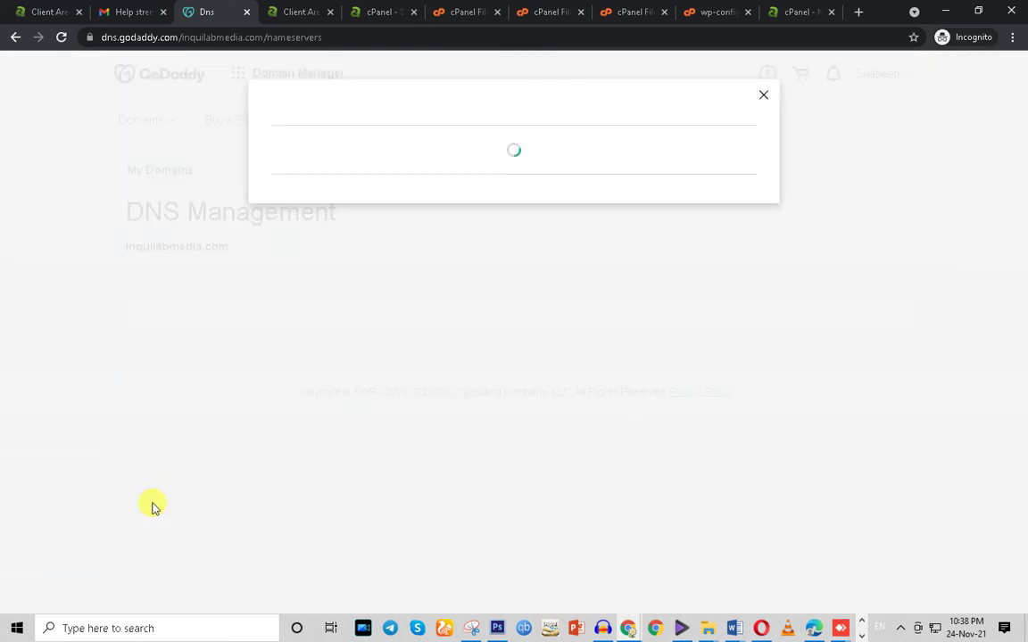
pyautogui.click(278, 276)
pyautogui.click(305, 330)
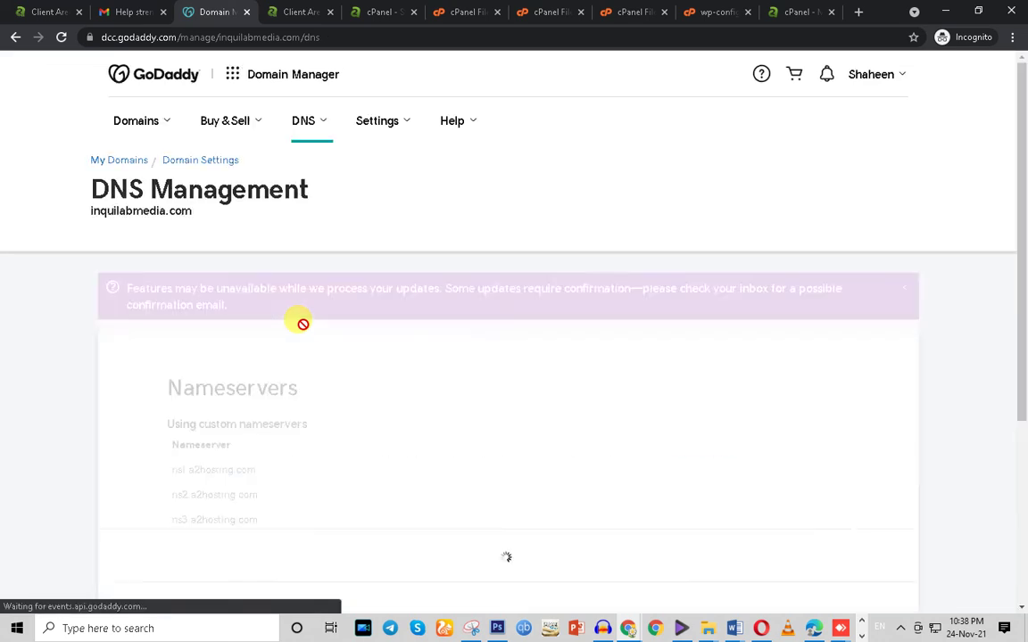
pyautogui.scroll(-1, 1023, 330)
pyautogui.scroll(-2, 1022, 323)
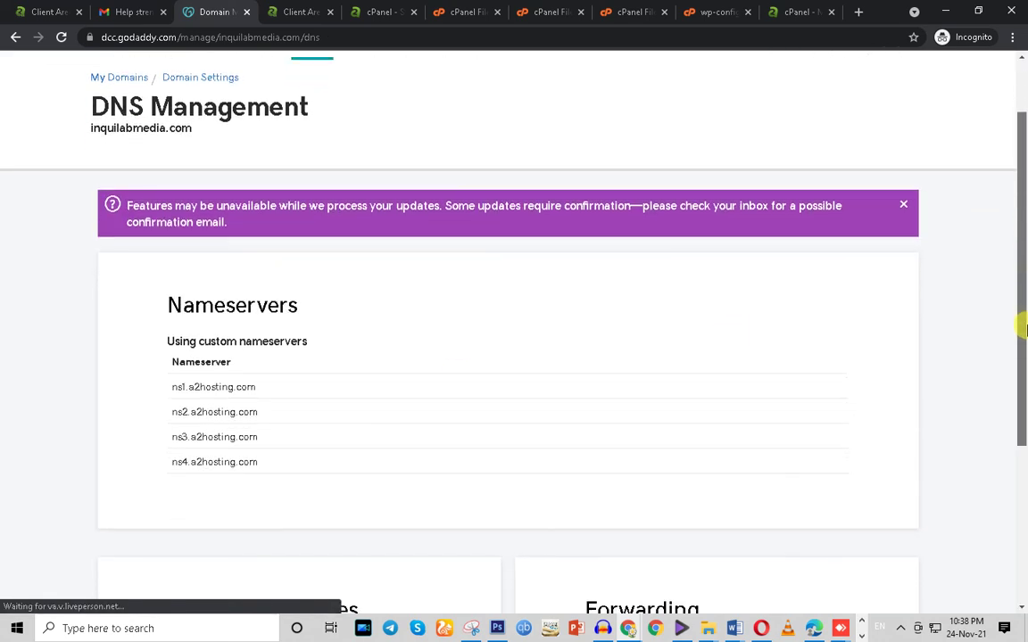
pyautogui.moveTo(168, 326); pyautogui.dragTo(270, 397)
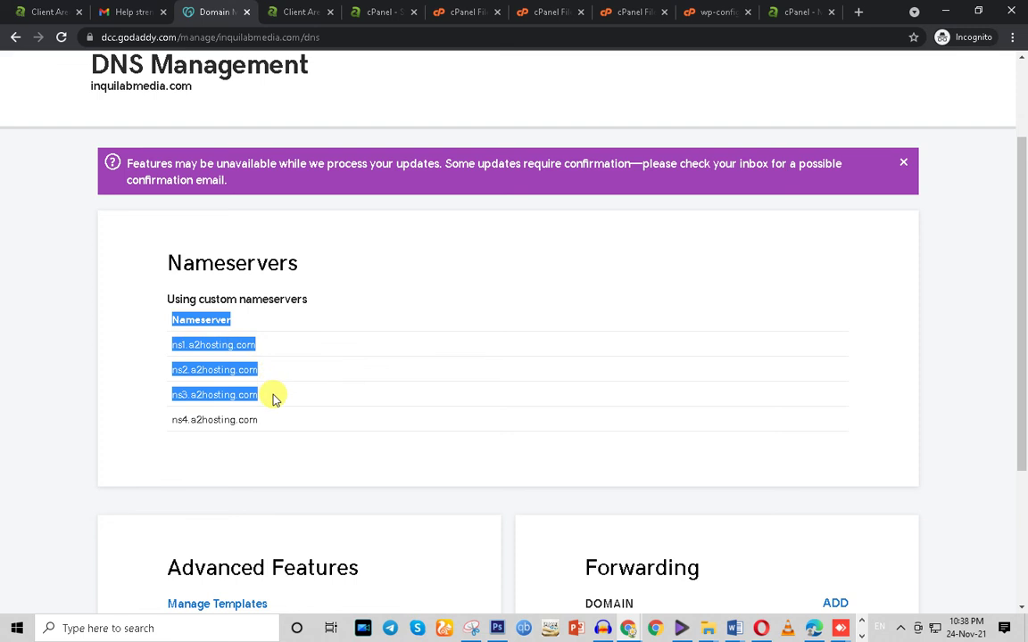
pyautogui.moveTo(266, 441); pyautogui.dragTo(148, 267)
pyautogui.doubleClick(235, 436)
pyautogui.click(287, 10)
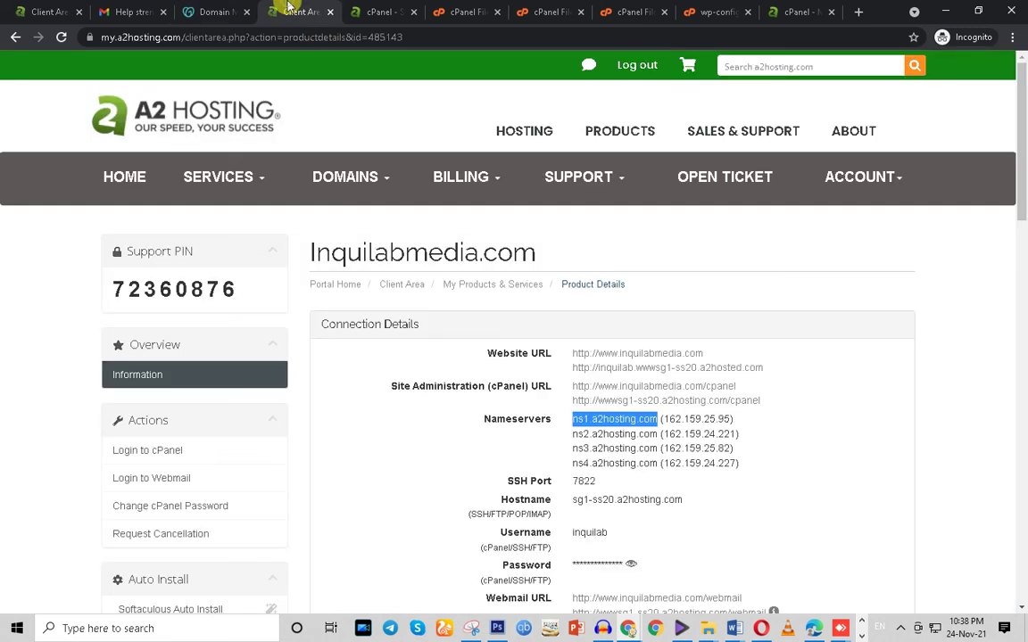
# Run AutoSSL from SSL/TLS Status with all 13 inquilabmedia.com domains included
pyautogui.click(364, 7)
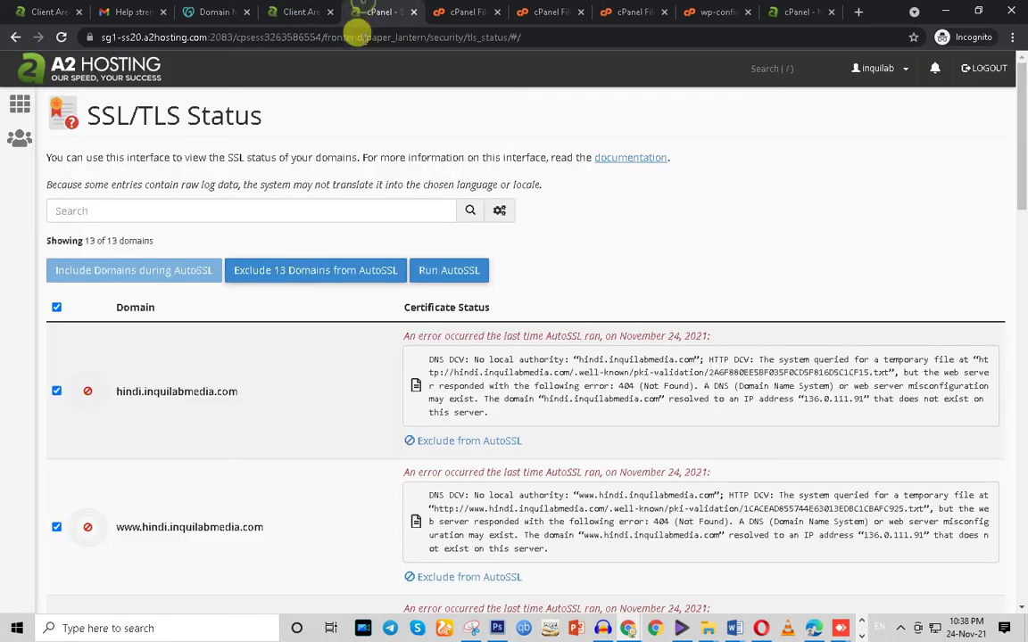
pyautogui.click(423, 270)
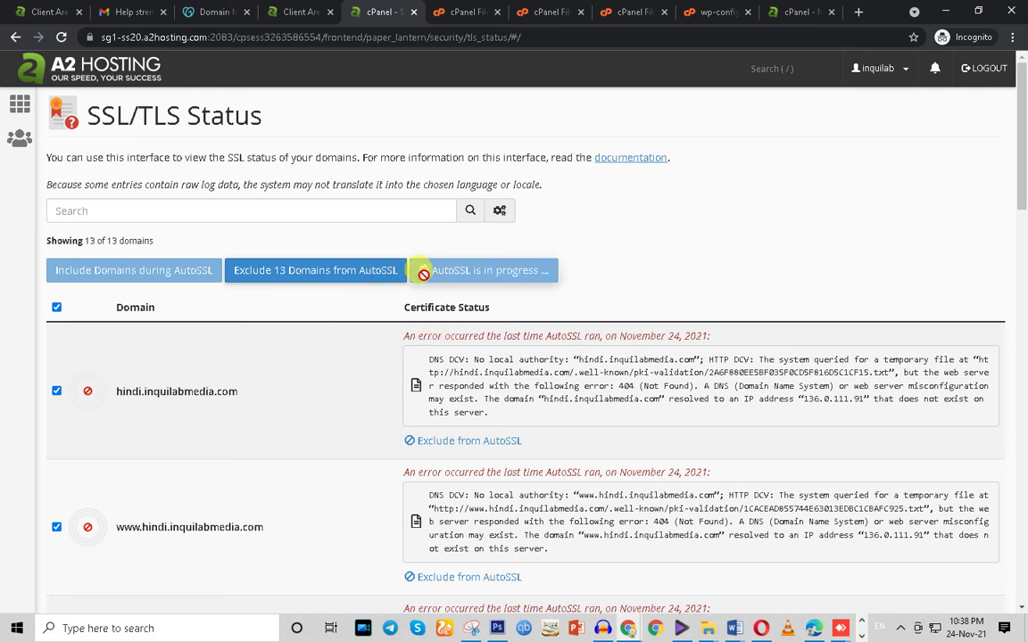
pyautogui.click(283, 270)
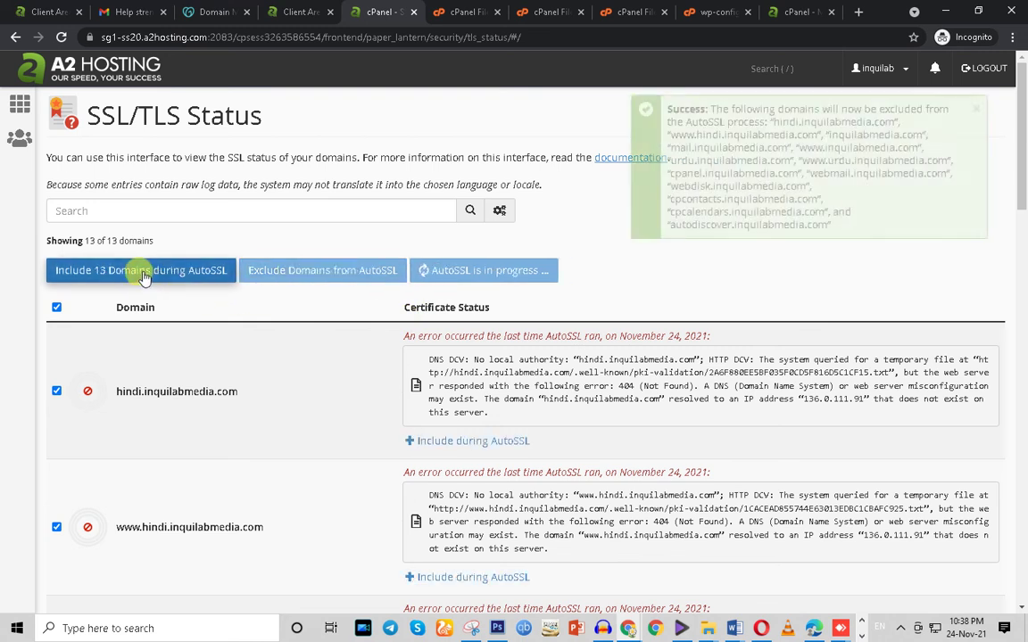
pyautogui.click(143, 273)
pyautogui.click(268, 271)
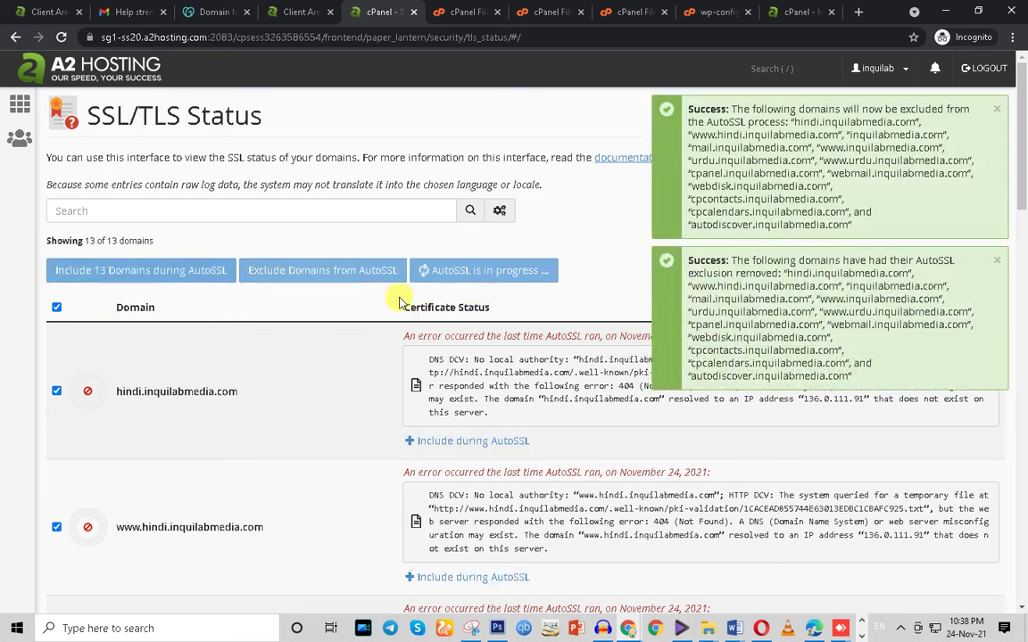
pyautogui.click(172, 271)
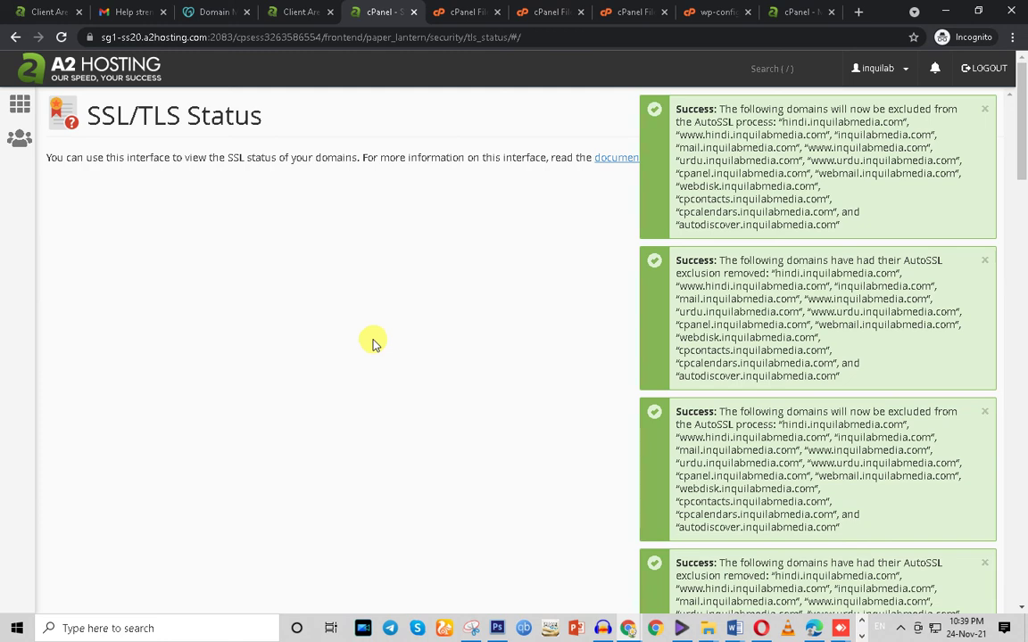
pyautogui.moveTo(1020, 147)
pyautogui.mouseDown()
pyautogui.moveTo(1020, 272)
pyautogui.moveTo(1023, 165)
pyautogui.mouseUp()
pyautogui.moveTo(1022, 151); pyautogui.dragTo(1013, 92)
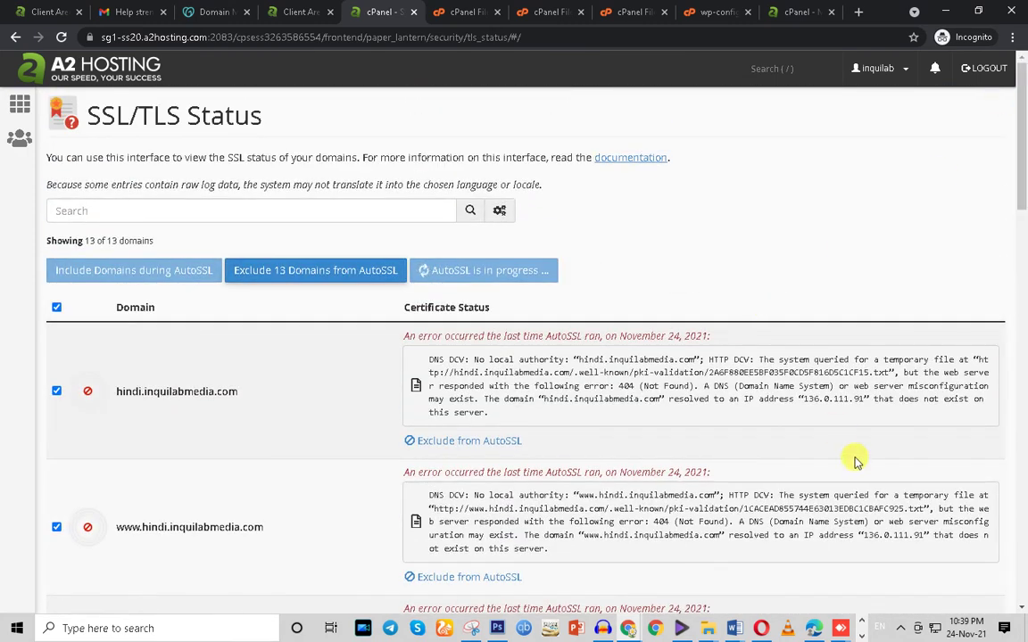
pyautogui.click(857, 633)
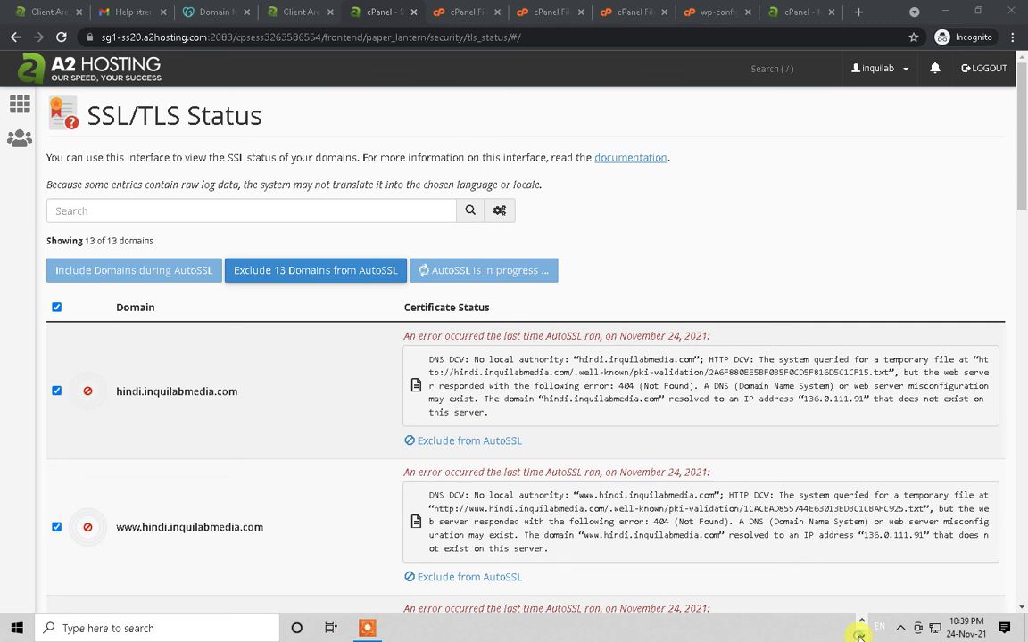
pyautogui.click(366, 627)
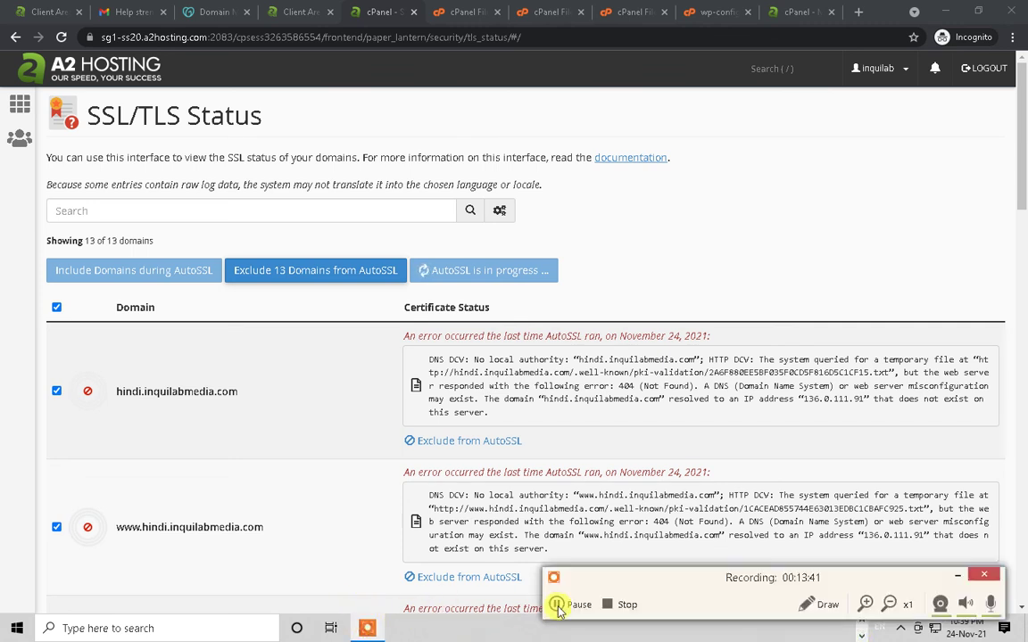